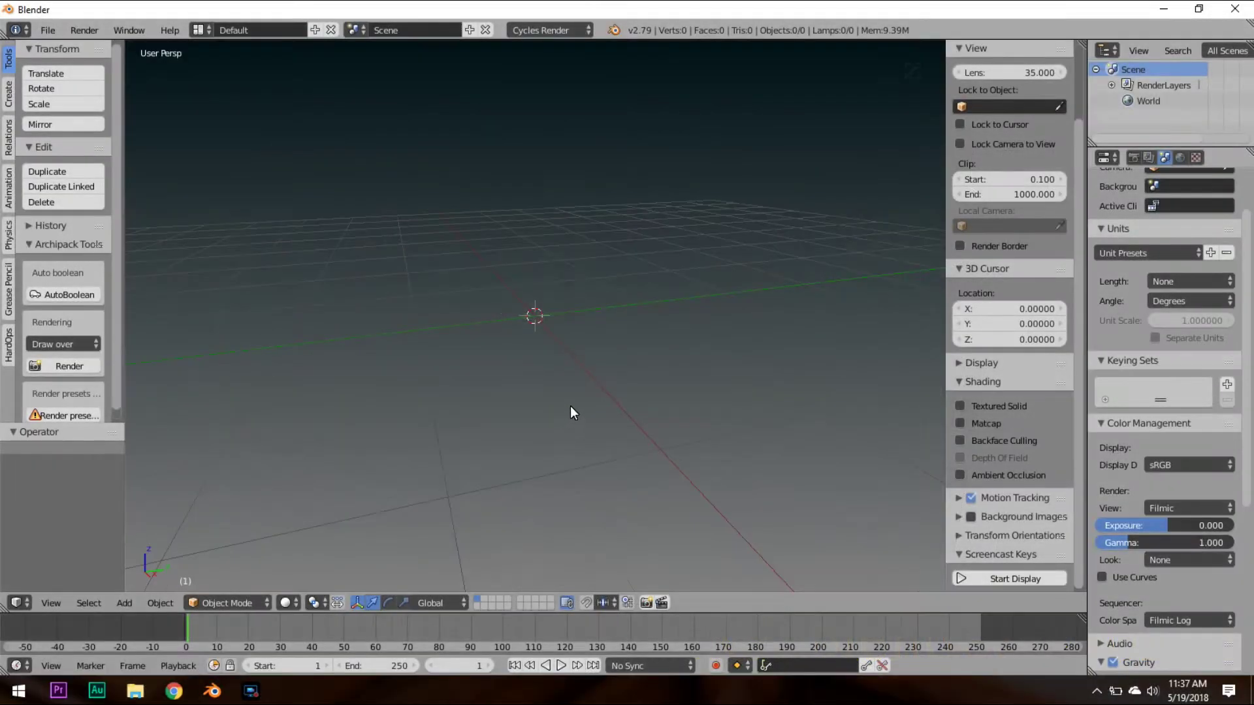
# Add a mesh circle to the scene and scale it up.
pyautogui.moveTo(570, 406); pyautogui.dragTo(567, 343, button='middle')
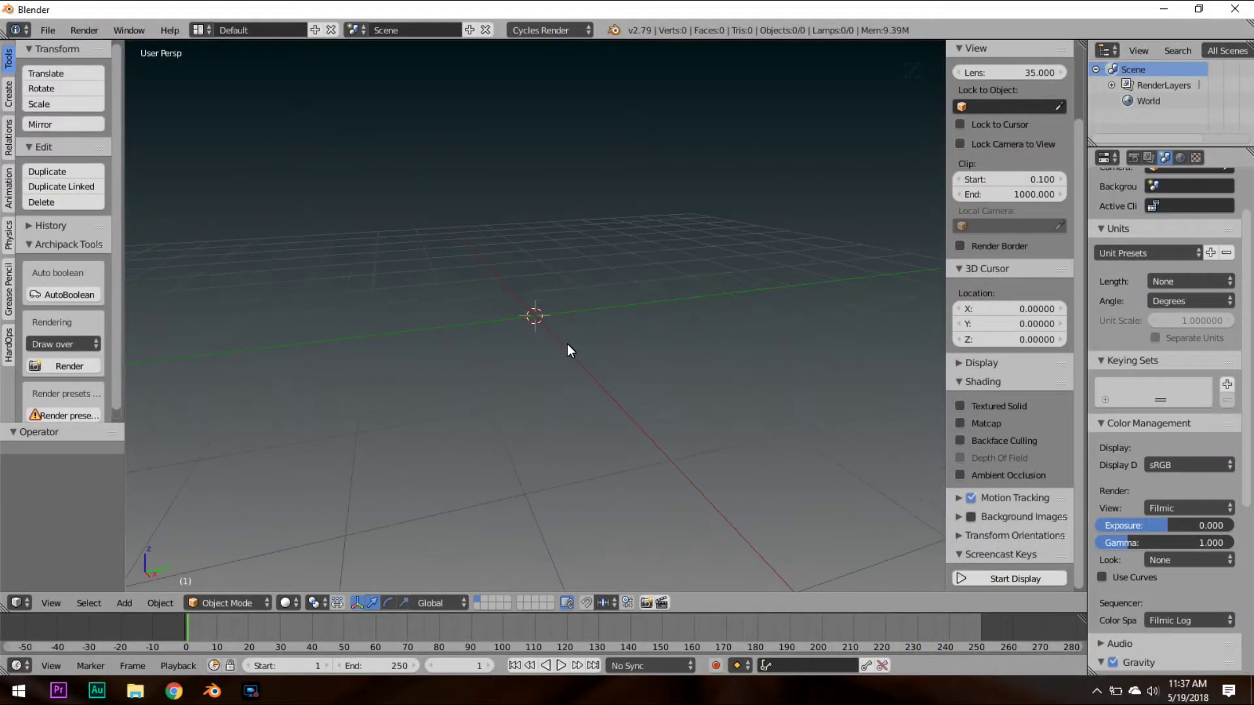
pyautogui.hotkey('shift', 'a')
pyautogui.moveTo(567, 343)
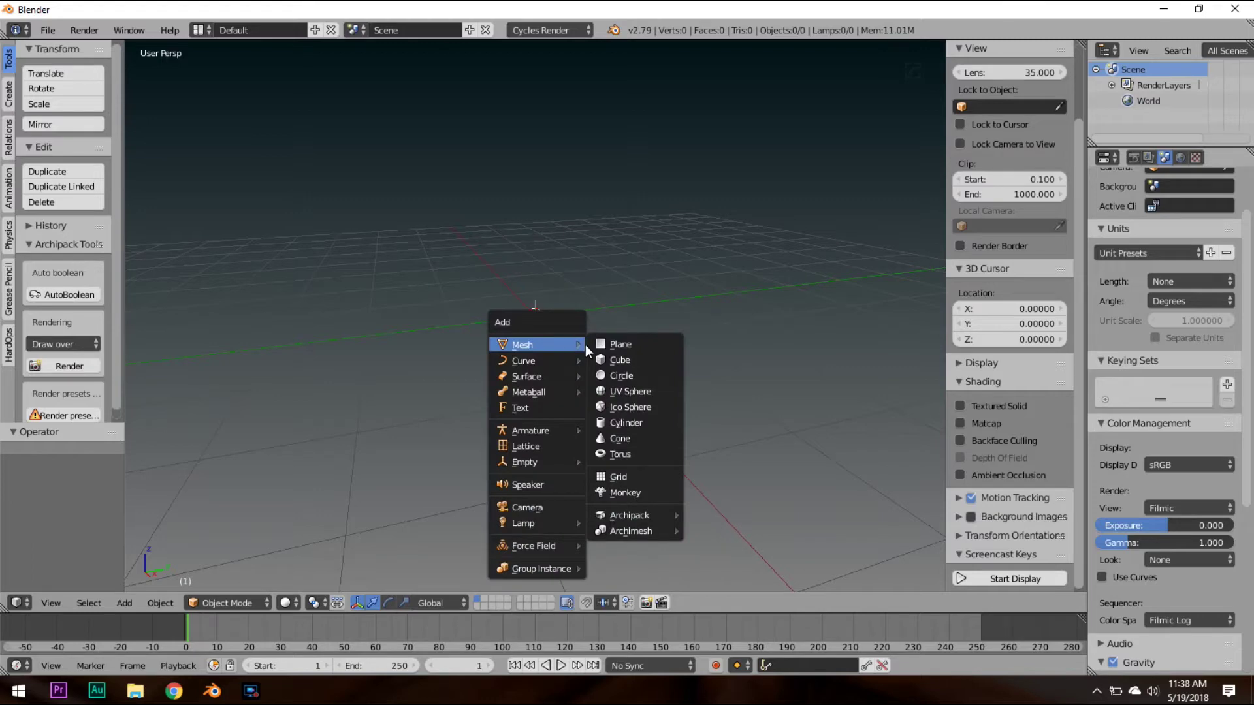
pyautogui.click(641, 374)
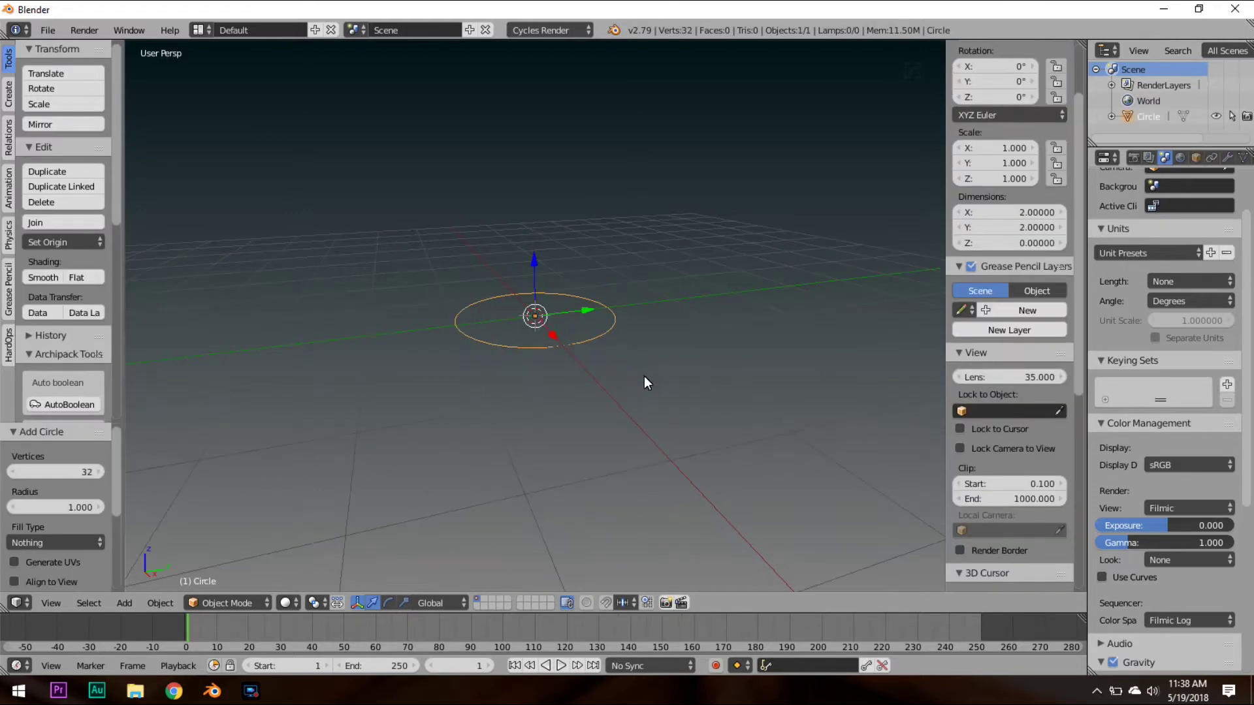
pyautogui.press('s')
pyautogui.click(695, 389)
pyautogui.moveTo(630, 398); pyautogui.dragTo(731, 440, button='middle')
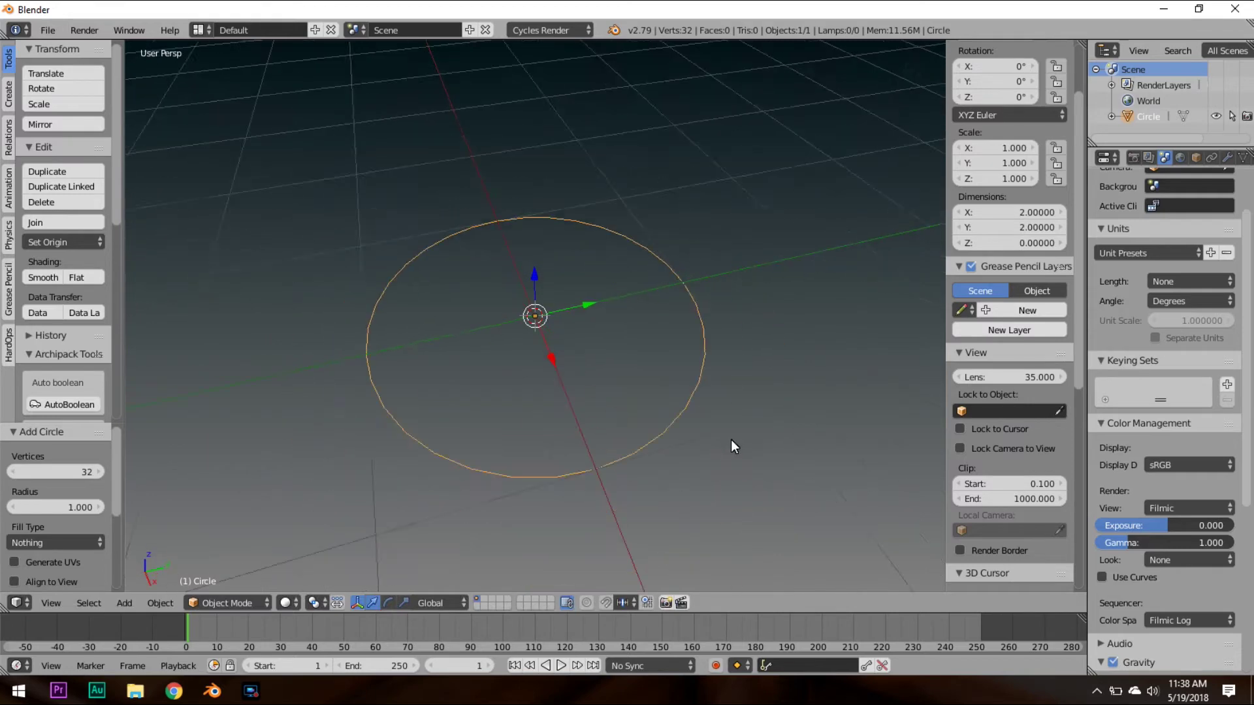
# Fill the circle, inset the face and scale the inset to 0 so faces meet at the centre.
pyautogui.press('Tab')
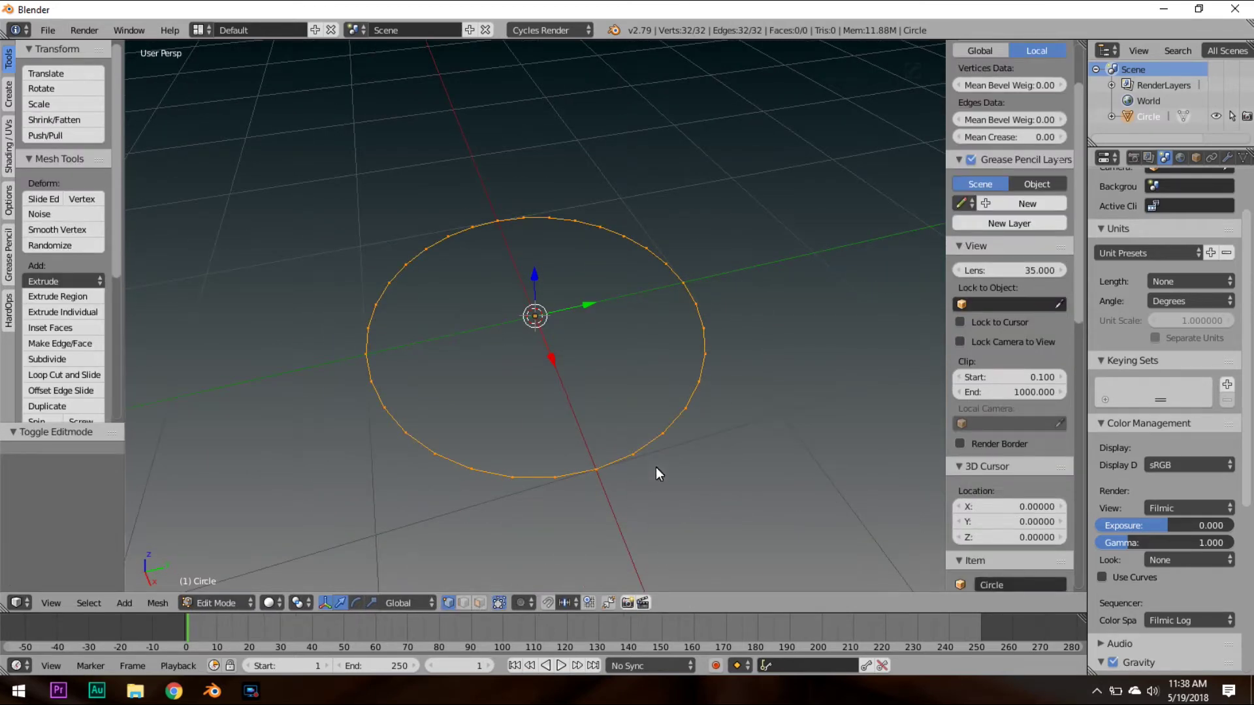
pyautogui.press('f')
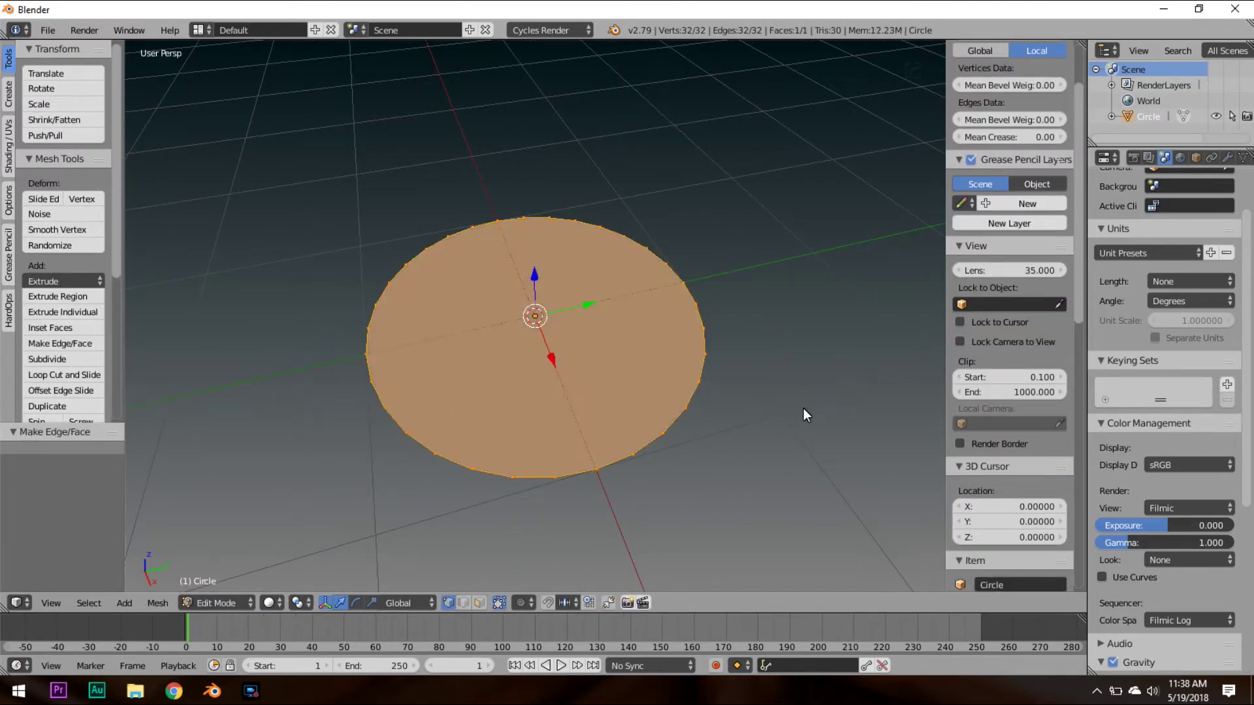
pyautogui.press('i')
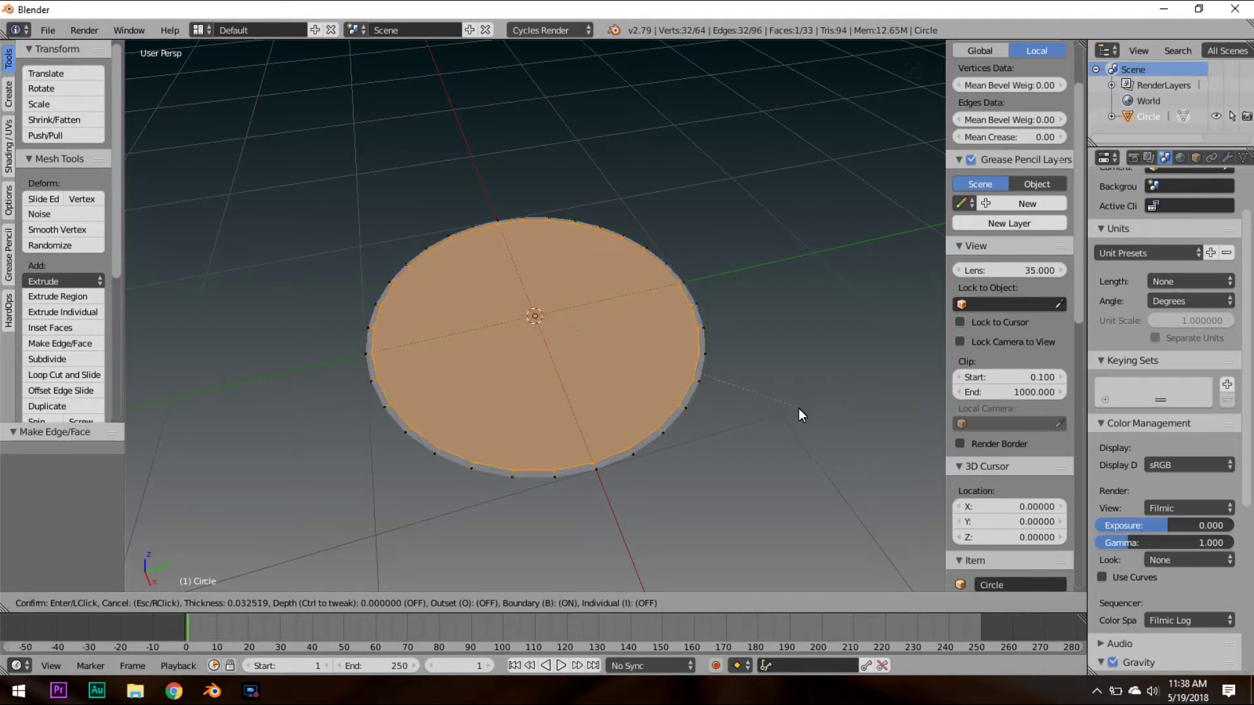
pyautogui.click(660, 382)
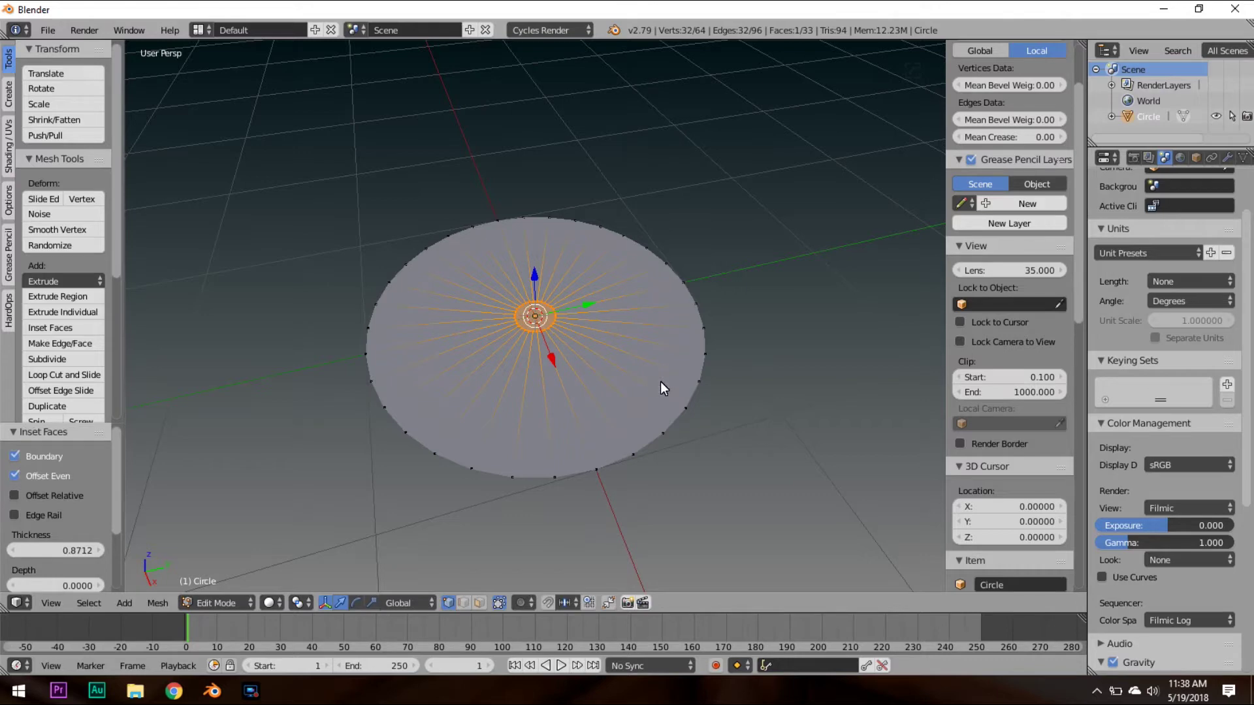
pyautogui.press('s')
pyautogui.press('0')
pyautogui.press('Return')
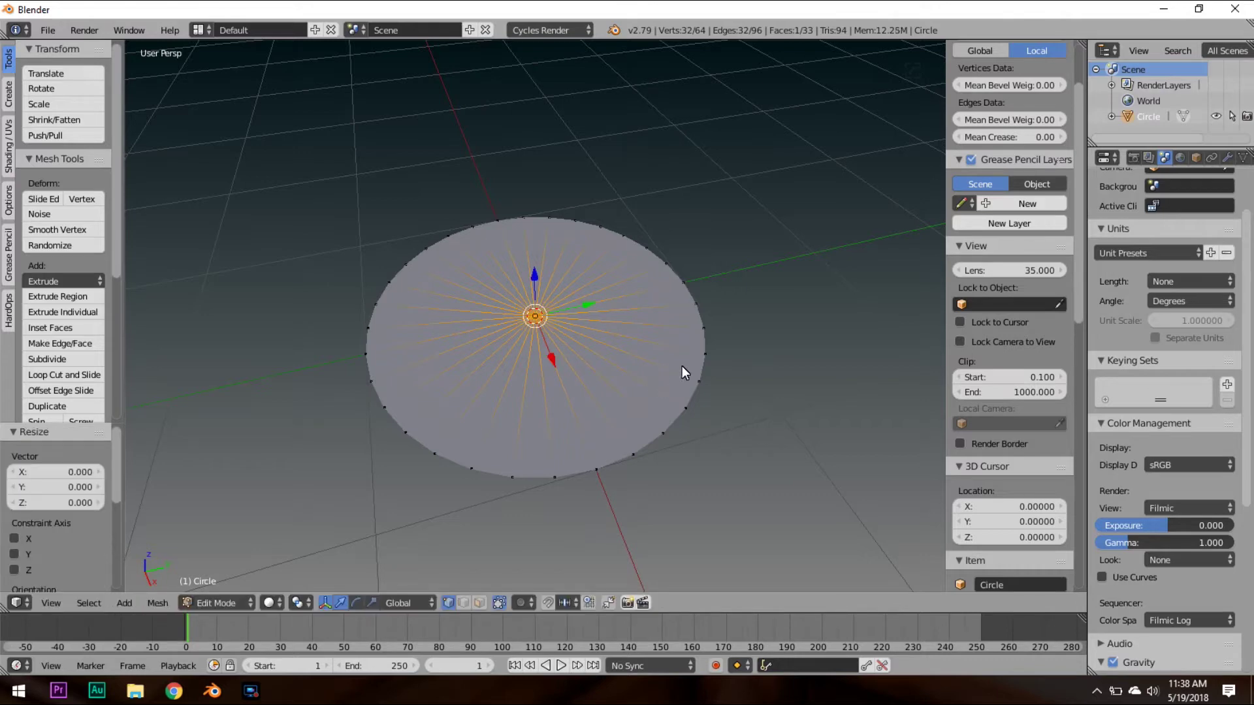
pyautogui.scroll(-15, 988, 501)
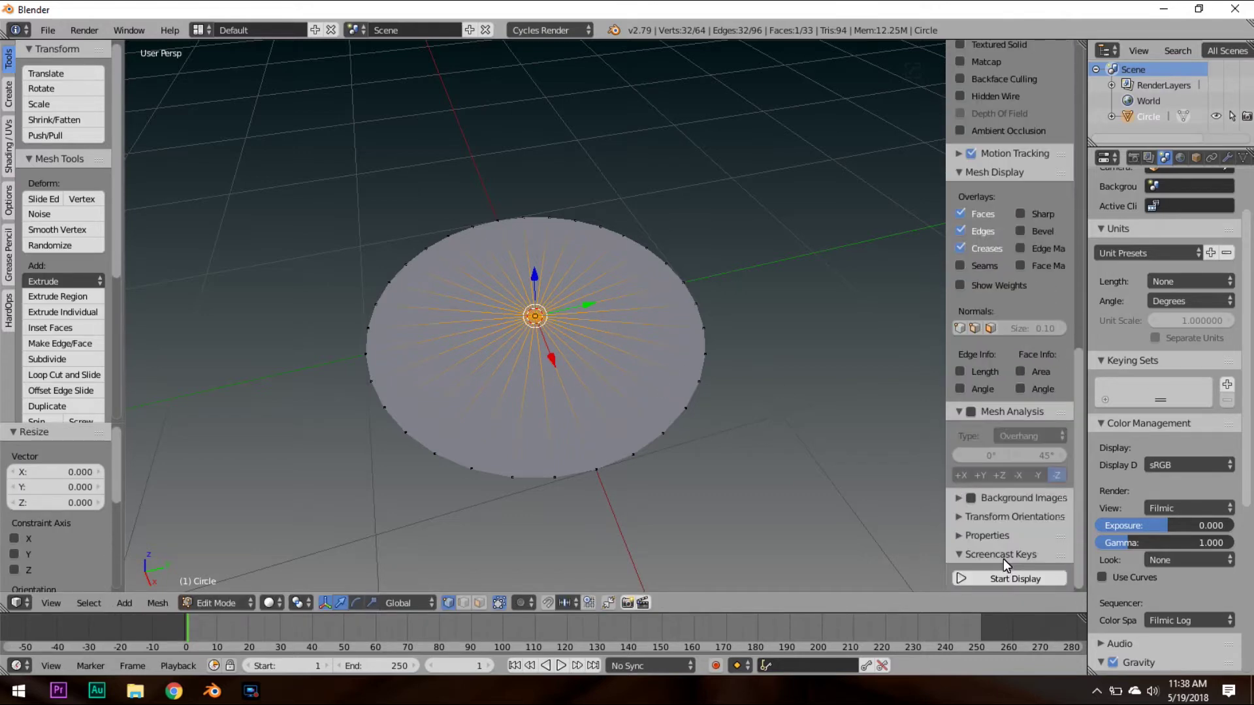
pyautogui.click(1003, 574)
# Deselect all and loop-cut the disc with 300 concentric rings, unslid.
pyautogui.press('a')
pyautogui.scroll(3, 679, 355)
pyautogui.scroll(-2, 669, 371)
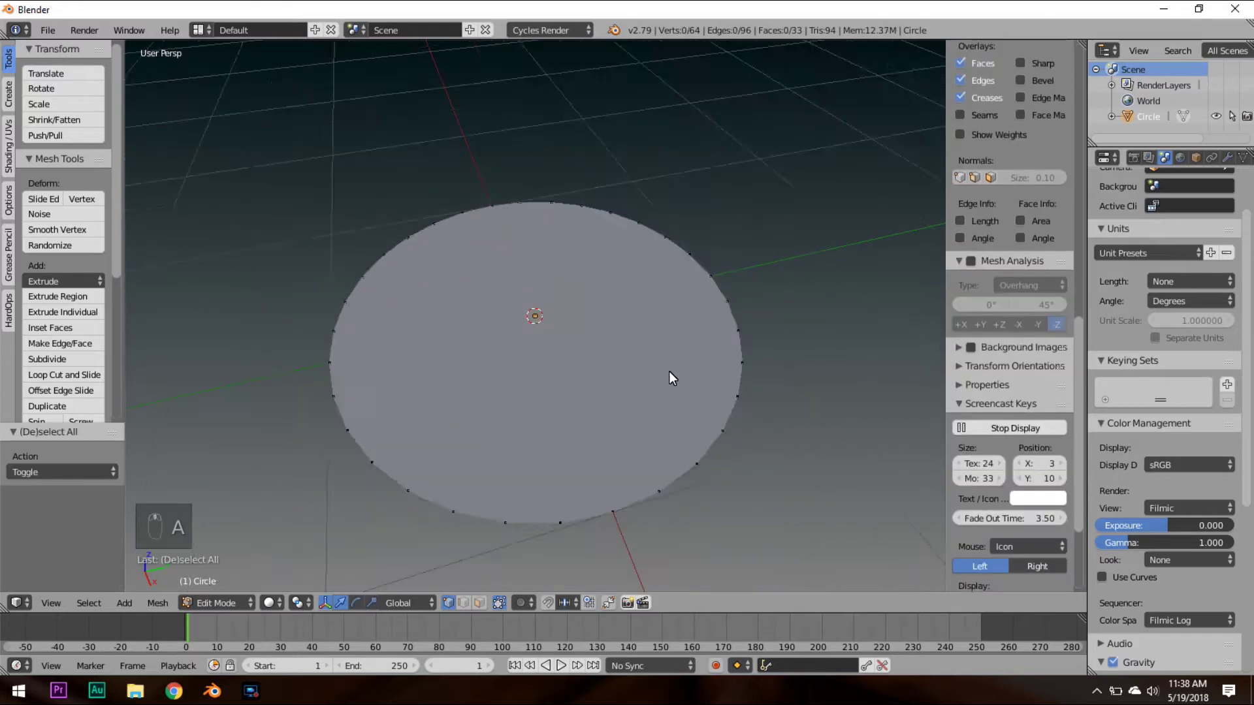
pyautogui.scroll(1, 669, 370)
pyautogui.hotkey('ctrl', 'r')
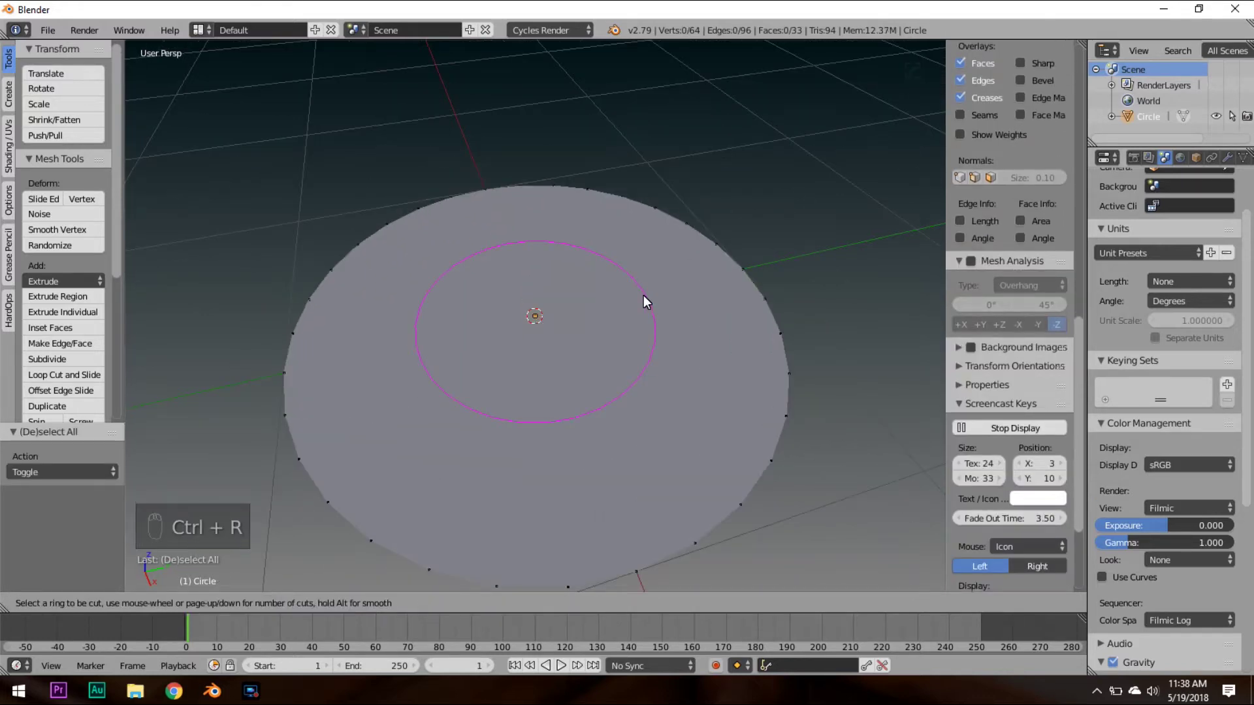
pyautogui.scroll(20, 644, 296)
pyautogui.click(643, 295)
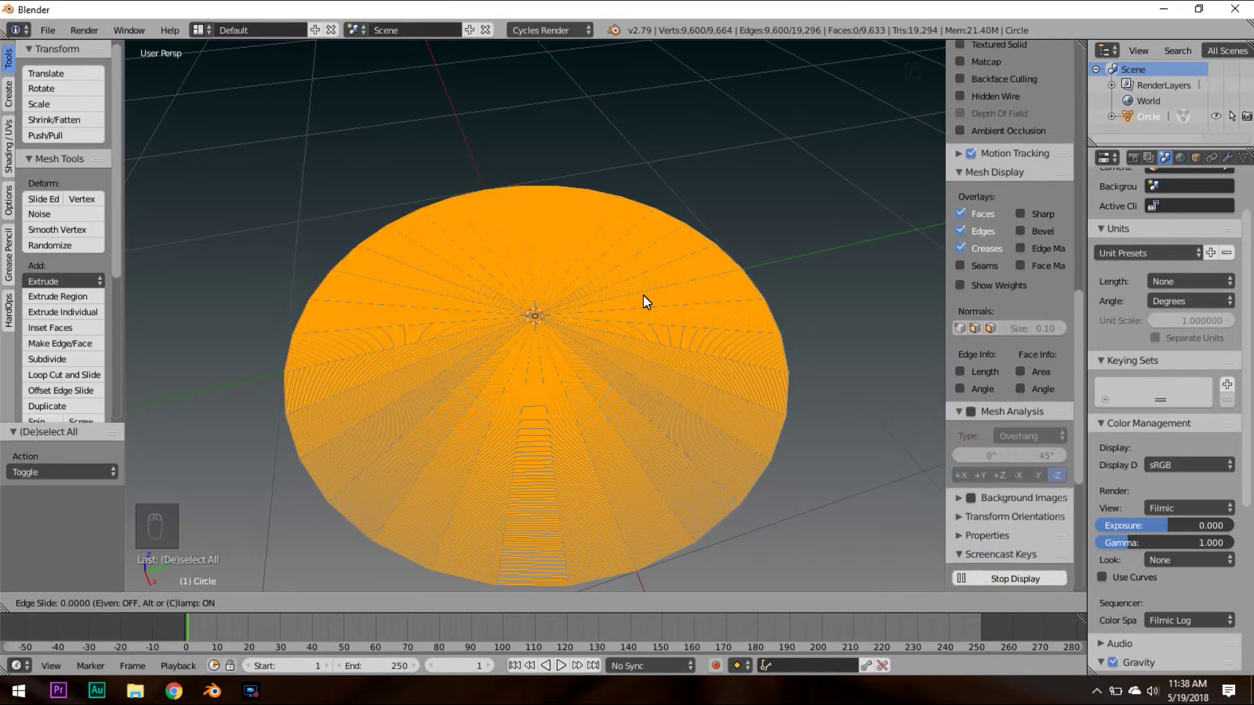
pyautogui.click(645, 387)
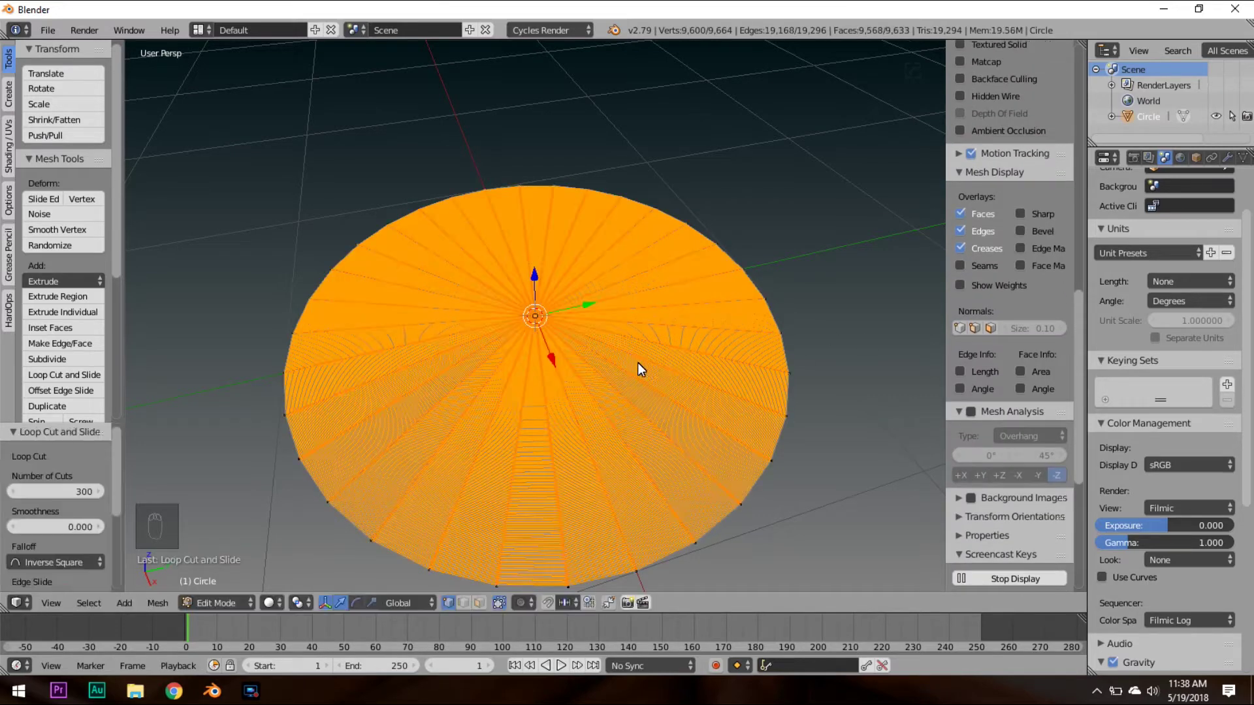
pyautogui.moveTo(638, 363); pyautogui.dragTo(616, 413, button='middle')
pyautogui.scroll(3, 620, 405)
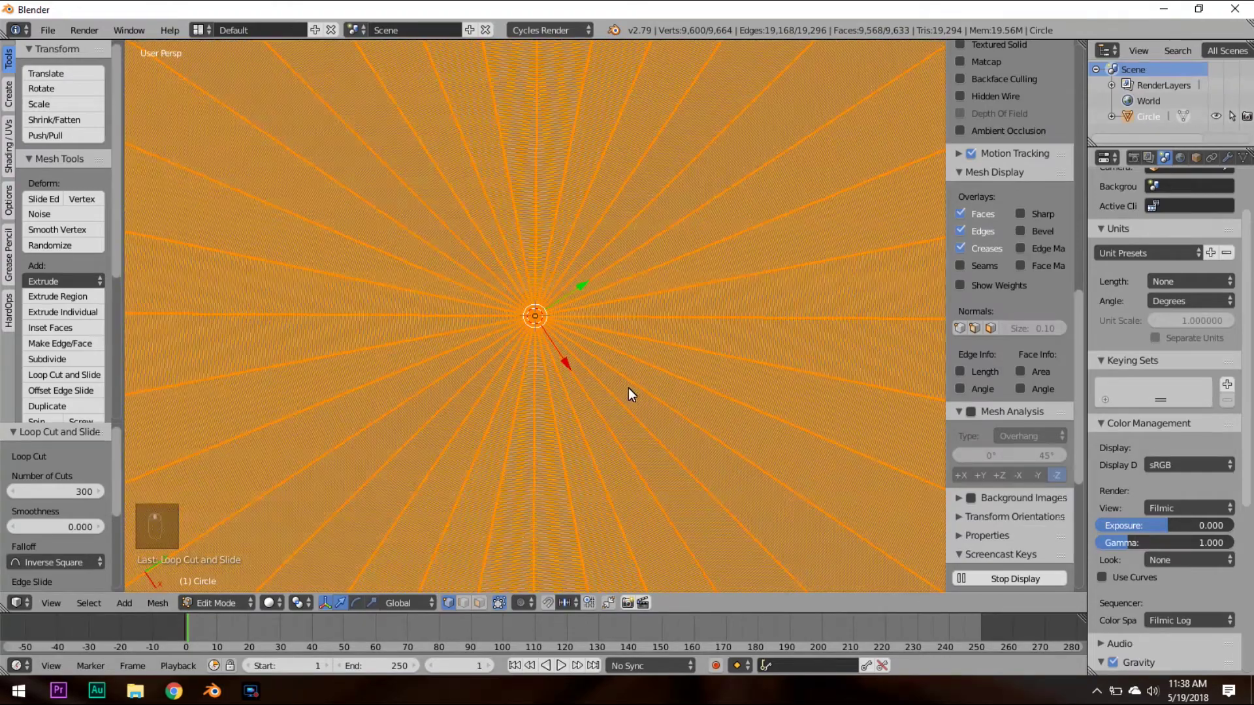
pyautogui.scroll(-6, 637, 418)
# Back in Object Mode, add a level-2 Subdivision Surface to the disc with Ctrl+2.
pyautogui.press('Tab')
pyautogui.moveTo(640, 401); pyautogui.dragTo(647, 374, button='middle')
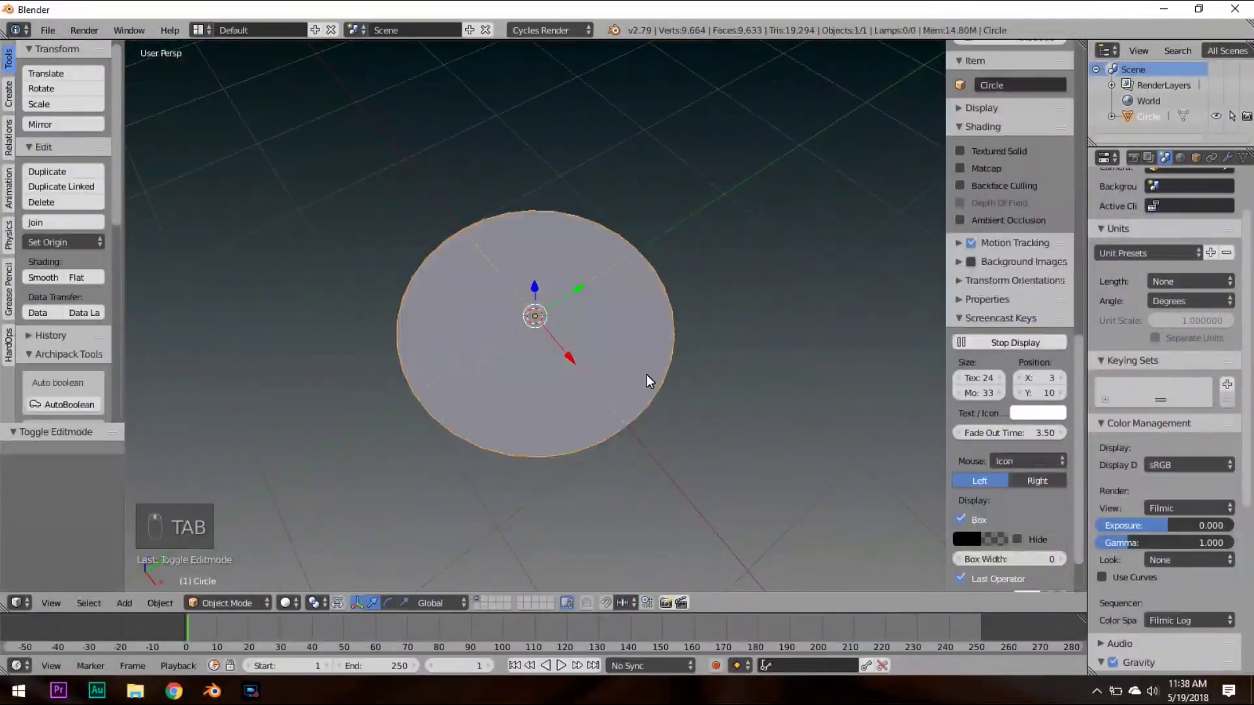
pyautogui.hotkey('ctrl', '2')
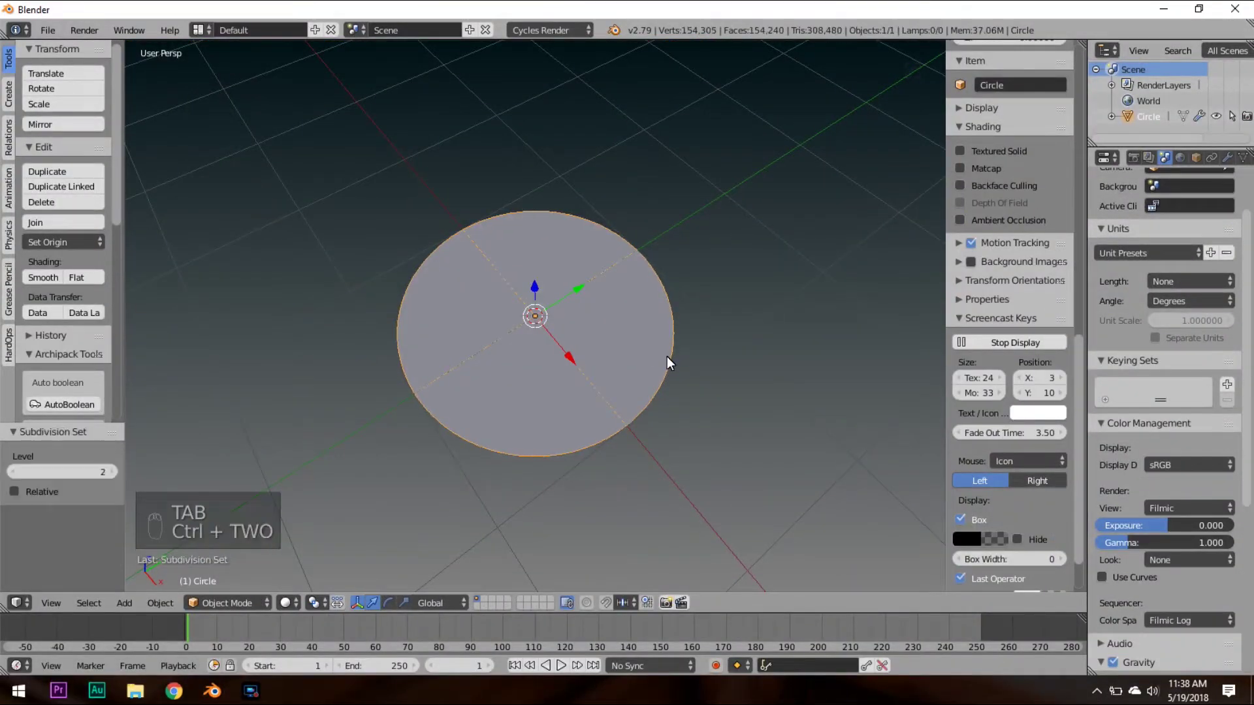
pyautogui.scroll(4, 691, 369)
pyautogui.scroll(-1, 732, 346)
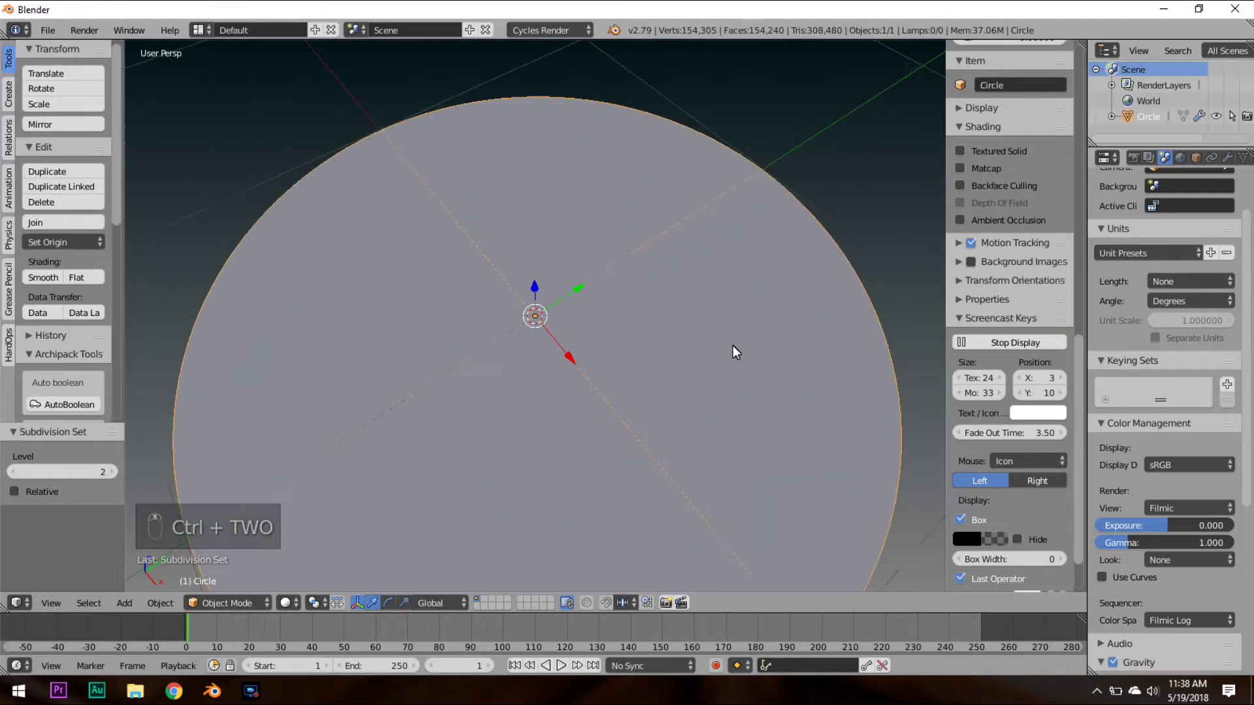
# Add a Displace modifier to the disc and give it a new texture.
pyautogui.click(1226, 158)
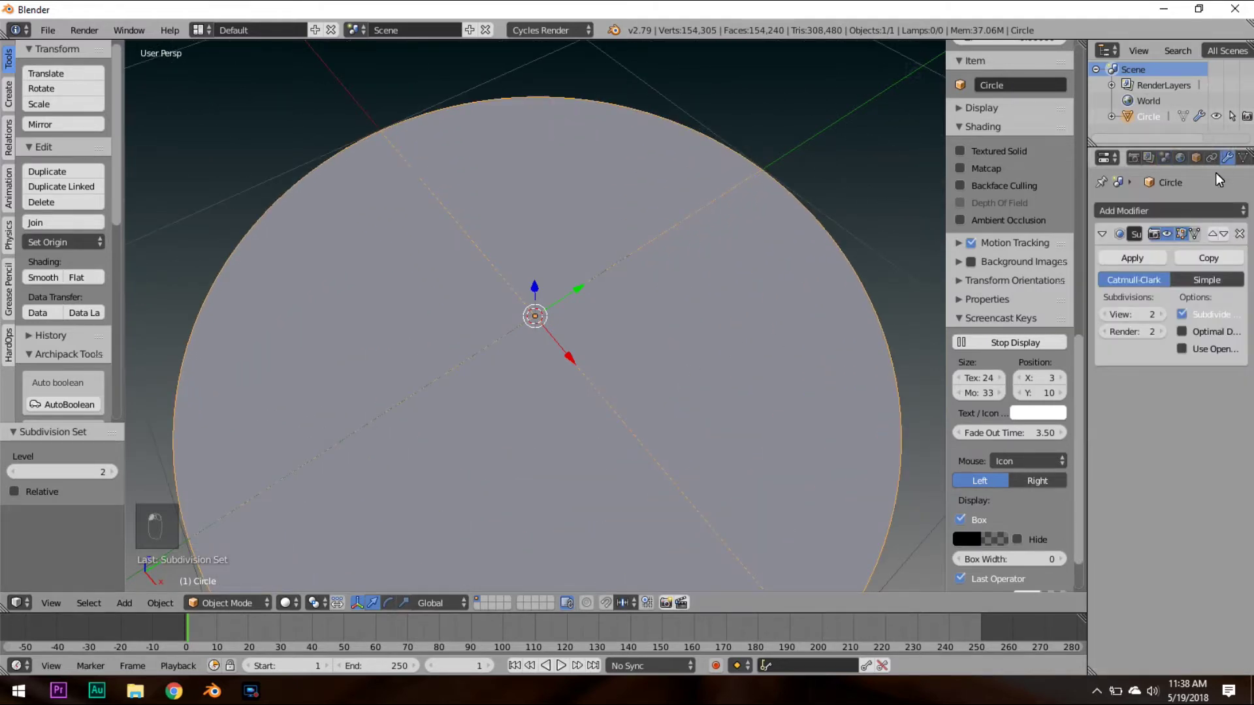
pyautogui.click(1179, 209)
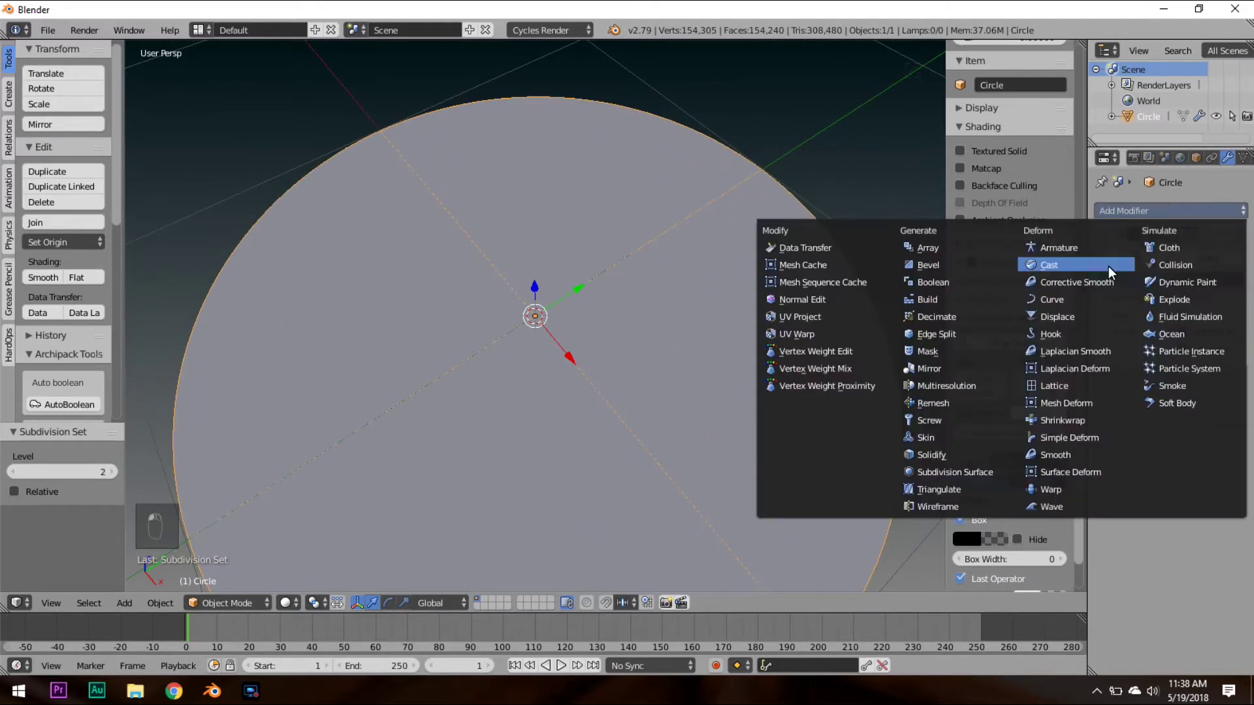
pyautogui.click(1058, 317)
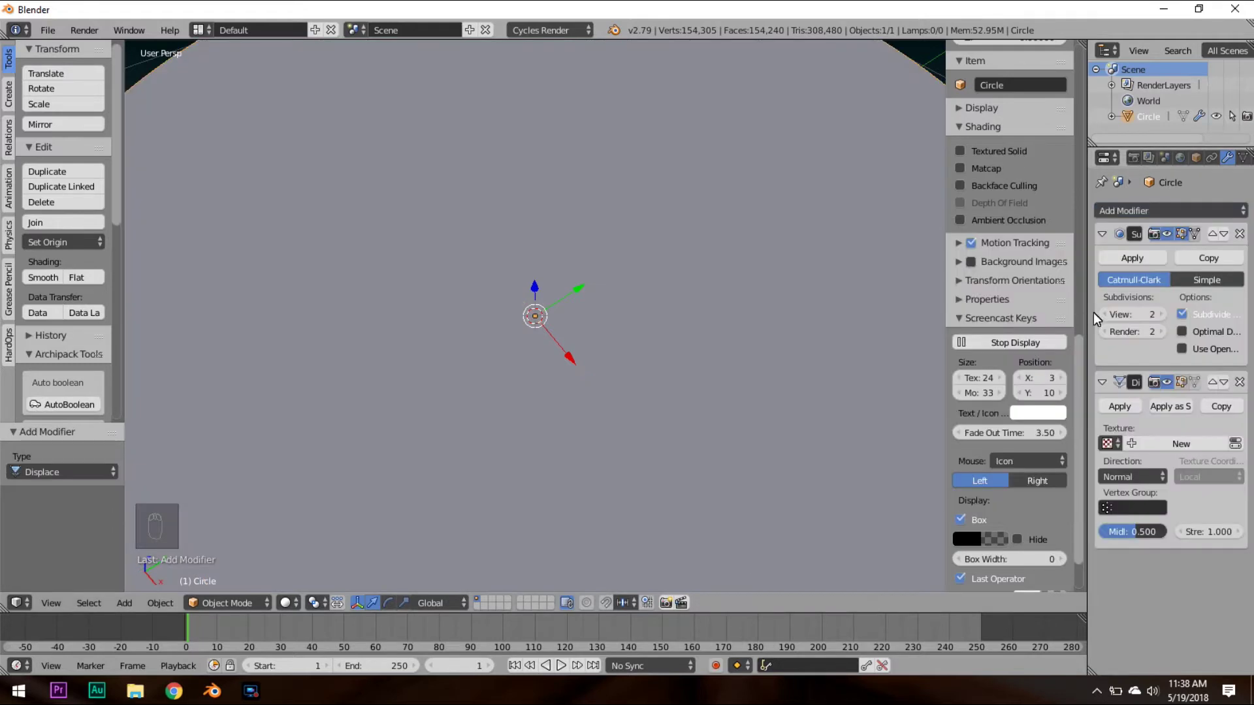
pyautogui.scroll(-3, 880, 352)
pyautogui.moveTo(881, 352); pyautogui.dragTo(845, 343, button='middle')
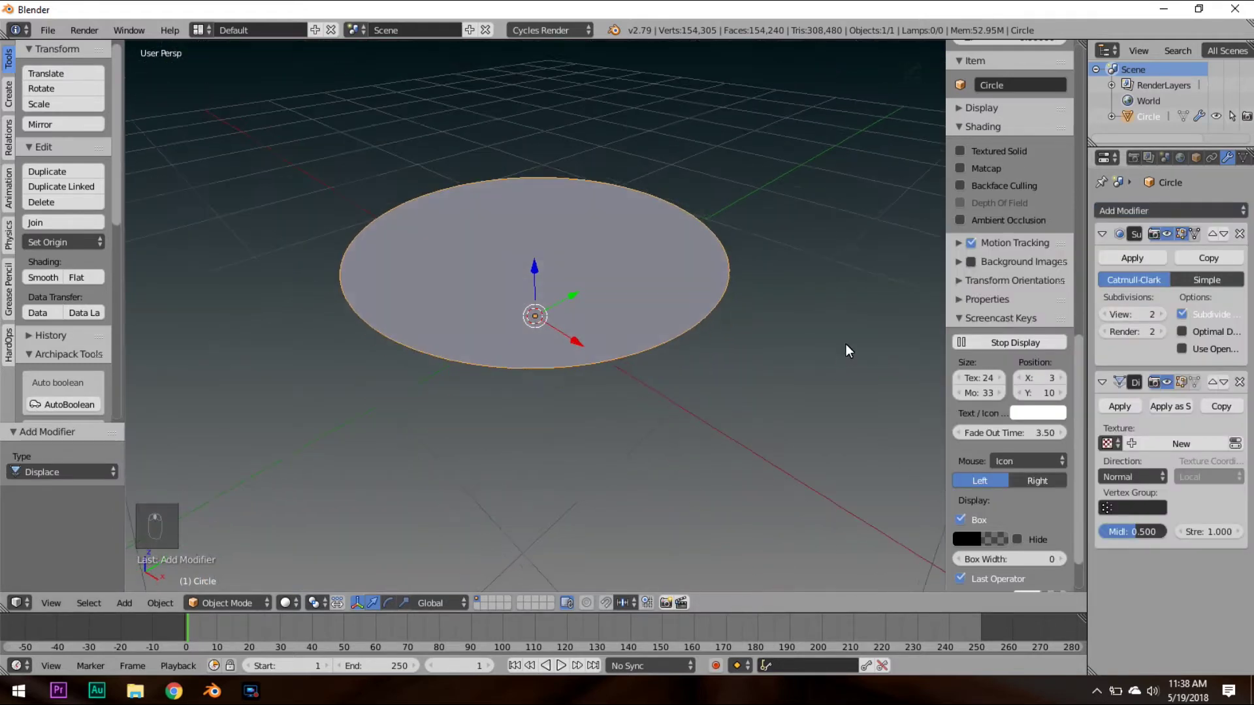
pyautogui.click(1175, 441)
pyautogui.press('Tab')
pyautogui.press('Tab')
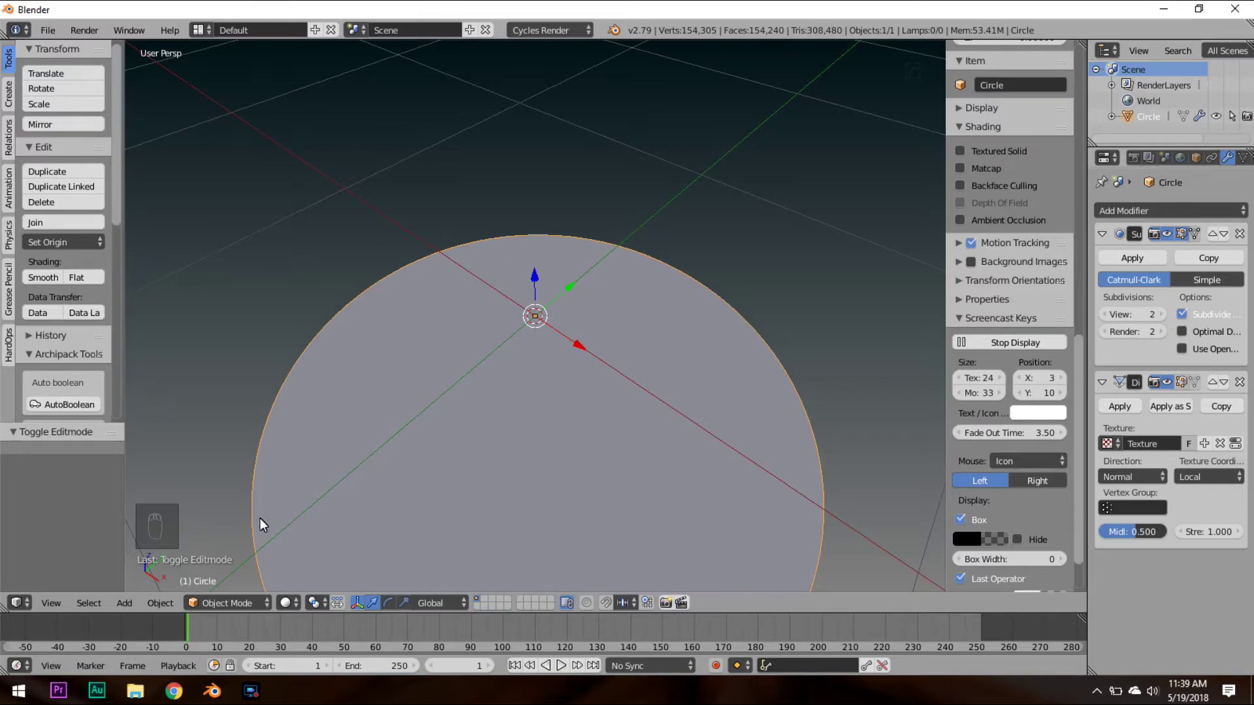
pyautogui.click(174, 691)
pyautogui.scroll(1, 333, 425)
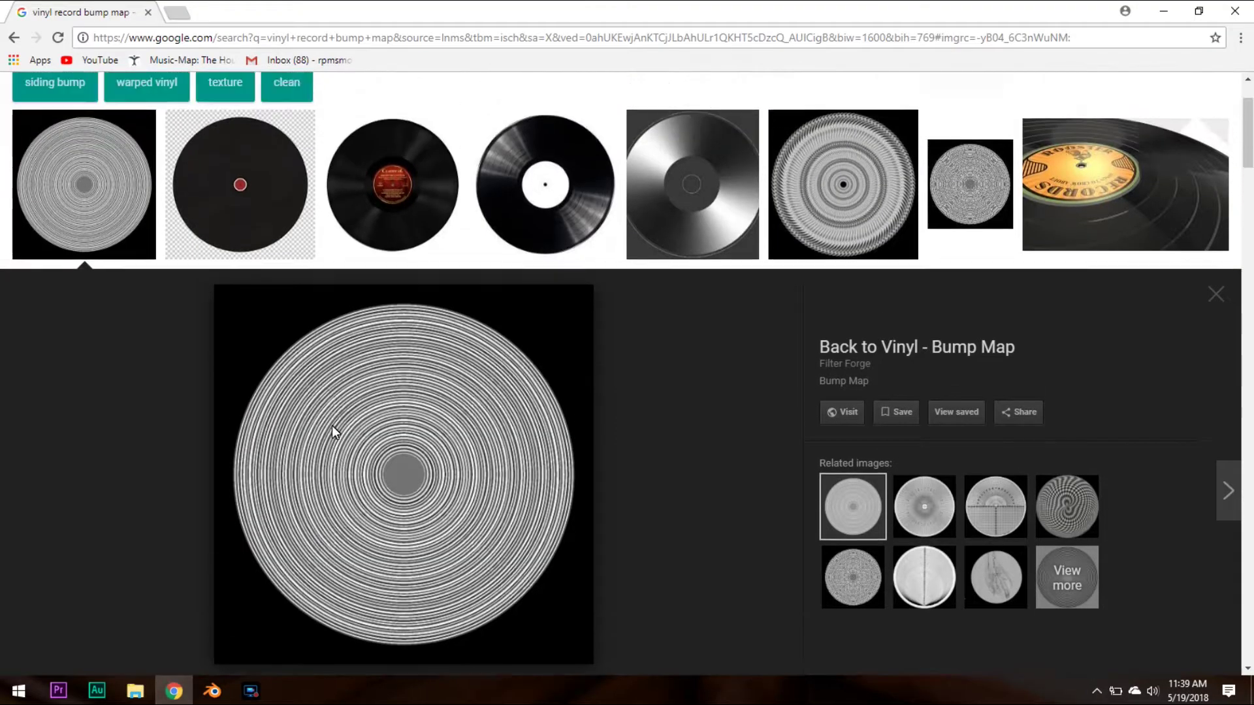
pyautogui.scroll(2, 332, 425)
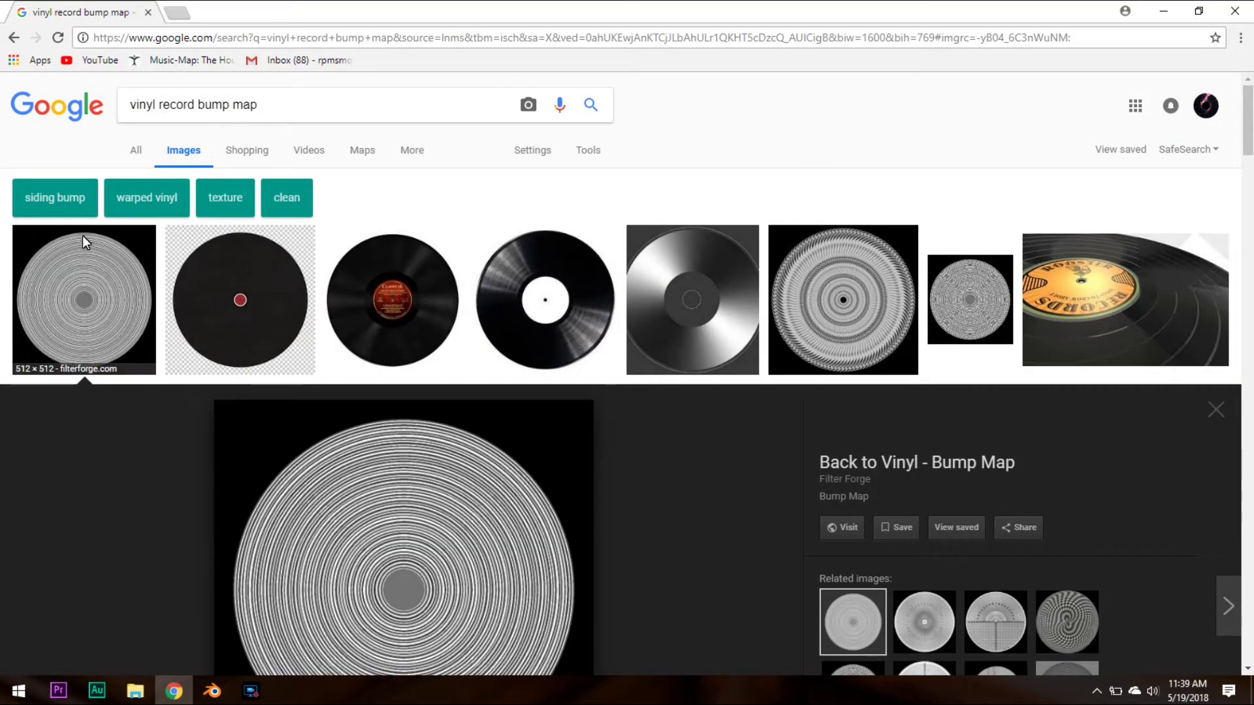
pyautogui.scroll(-5, 517, 370)
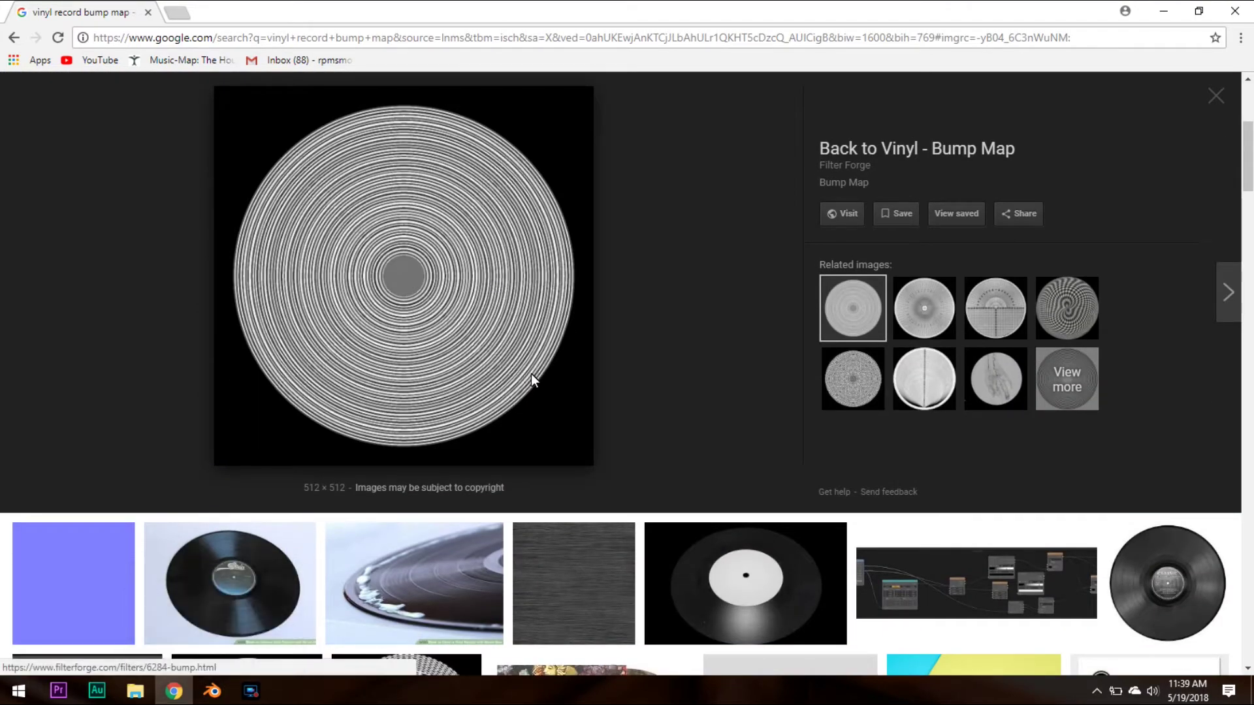
pyautogui.click(227, 696)
pyautogui.moveTo(652, 429); pyautogui.dragTo(644, 421, button='middle')
# Load displacement map.jpg as the image for the Displace texture.
pyautogui.click(1161, 154)
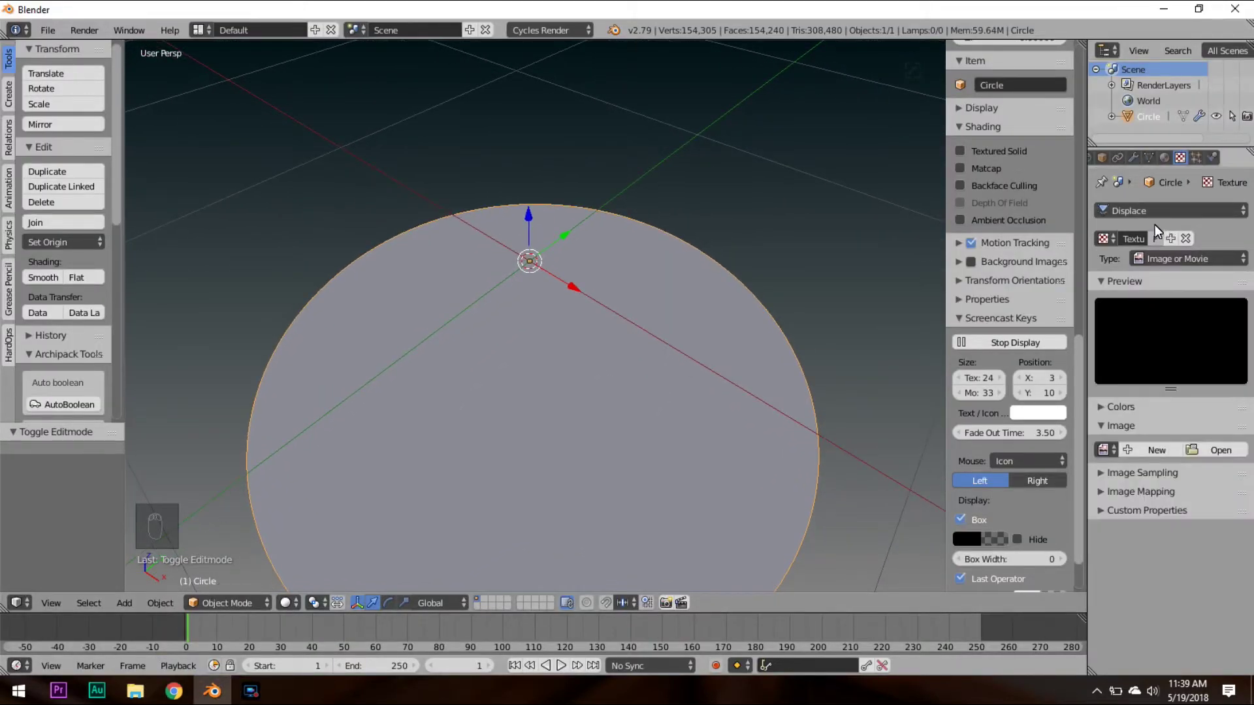
pyautogui.click(1105, 450)
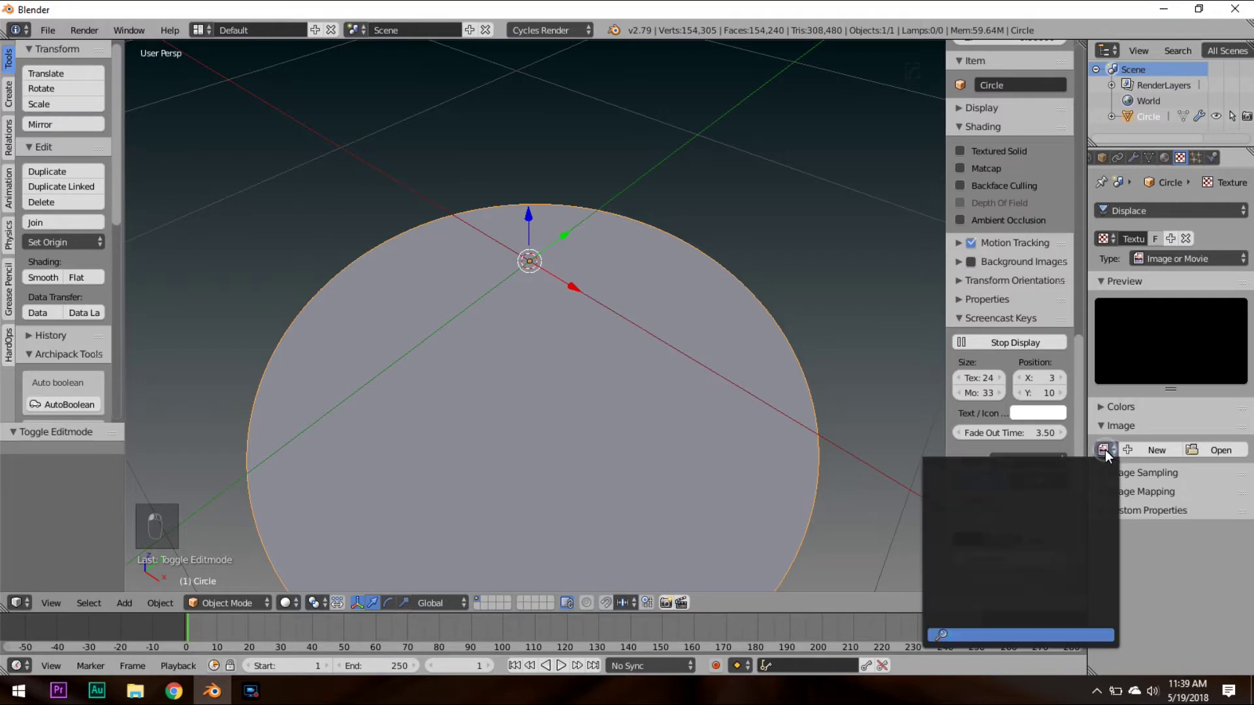
pyautogui.press('Escape')
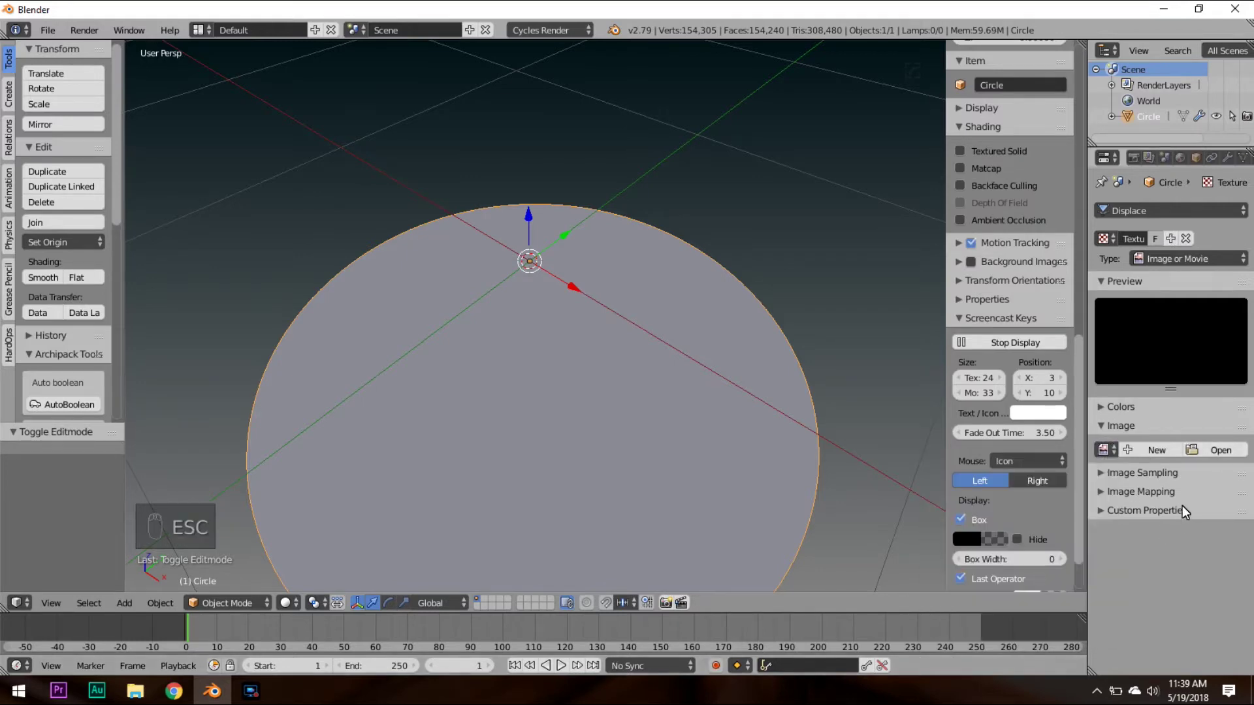
pyautogui.click(1215, 449)
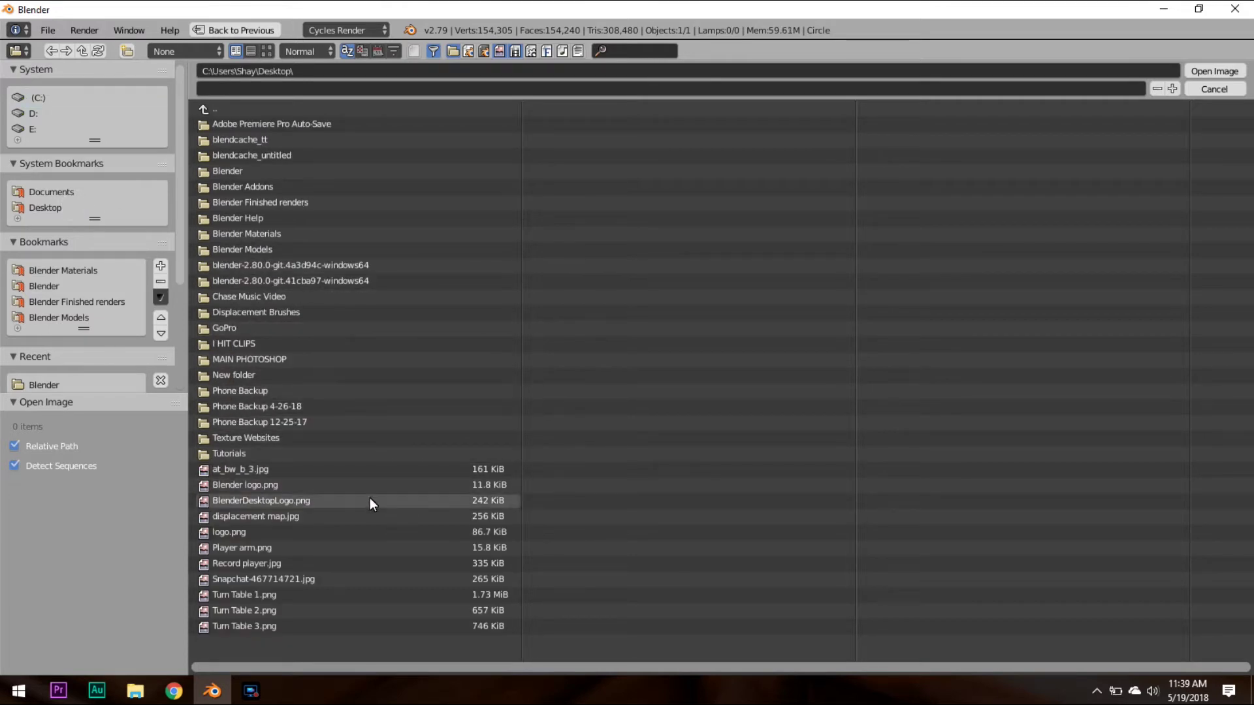
pyautogui.click(362, 516)
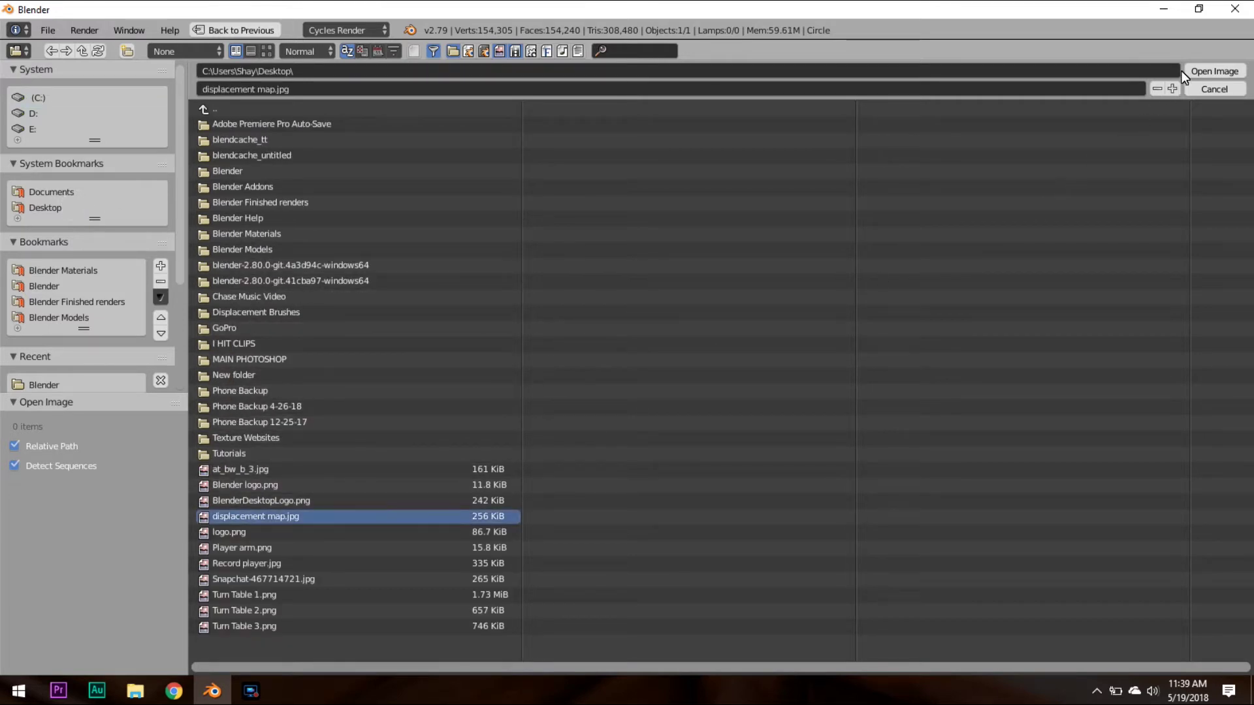
pyautogui.click(1196, 68)
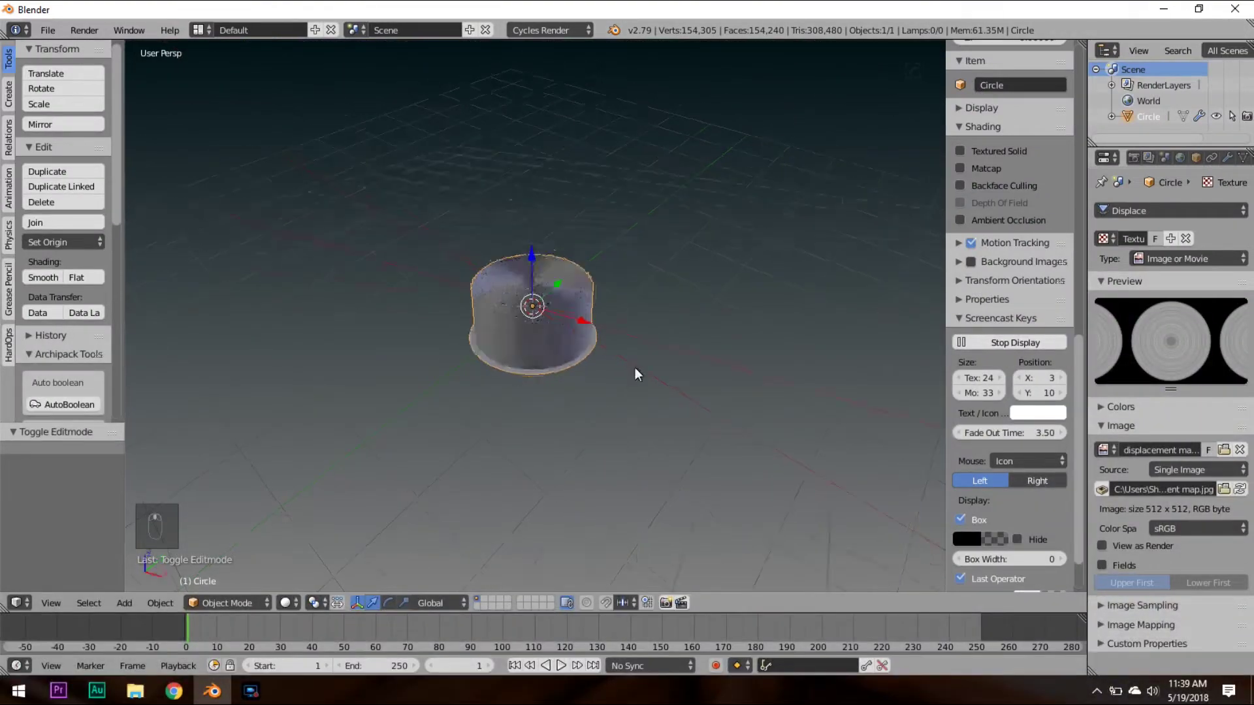
# Set the Displace modifier strength to 0.02.
pyautogui.moveTo(636, 372)
pyautogui.mouseDown(button='middle')
pyautogui.moveTo(640, 481)
pyautogui.moveTo(604, 316)
pyautogui.moveTo(593, 425)
pyautogui.moveTo(680, 496)
pyautogui.moveTo(688, 382)
pyautogui.moveTo(545, 370)
pyautogui.moveTo(648, 381)
pyautogui.mouseUp(button='middle')
pyautogui.scroll(5, 641, 481)
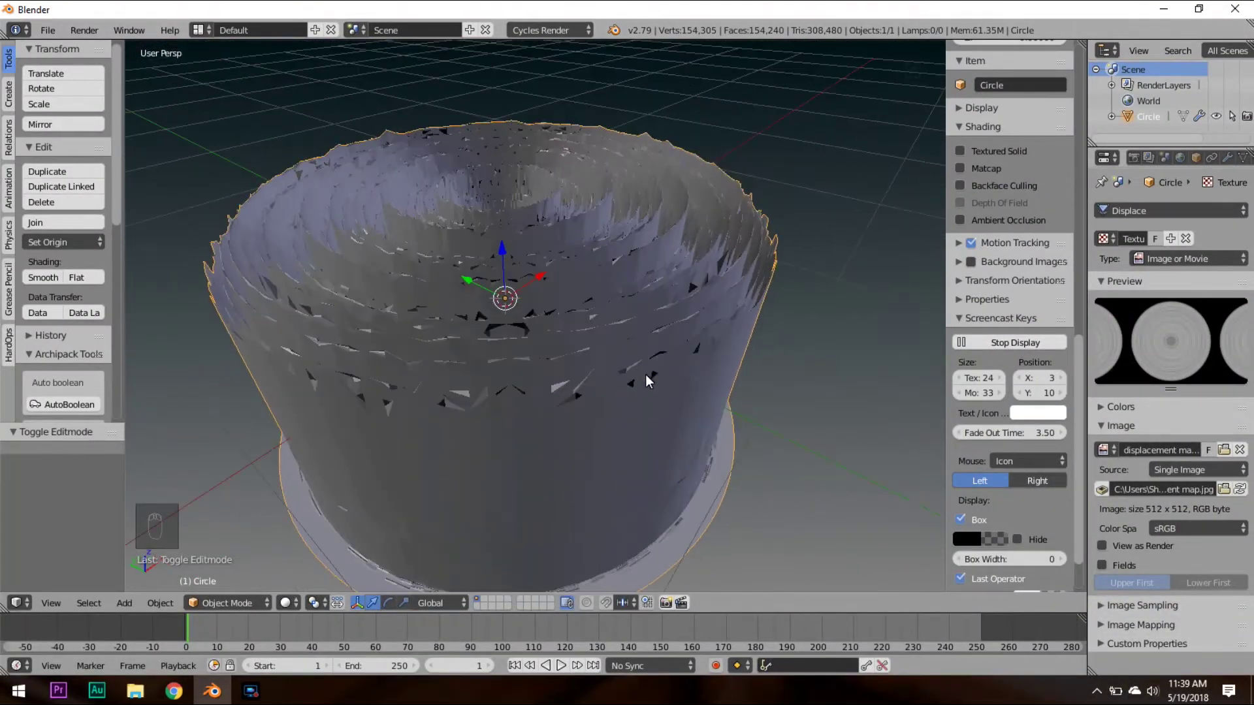
pyautogui.click(1227, 158)
pyautogui.click(1212, 533)
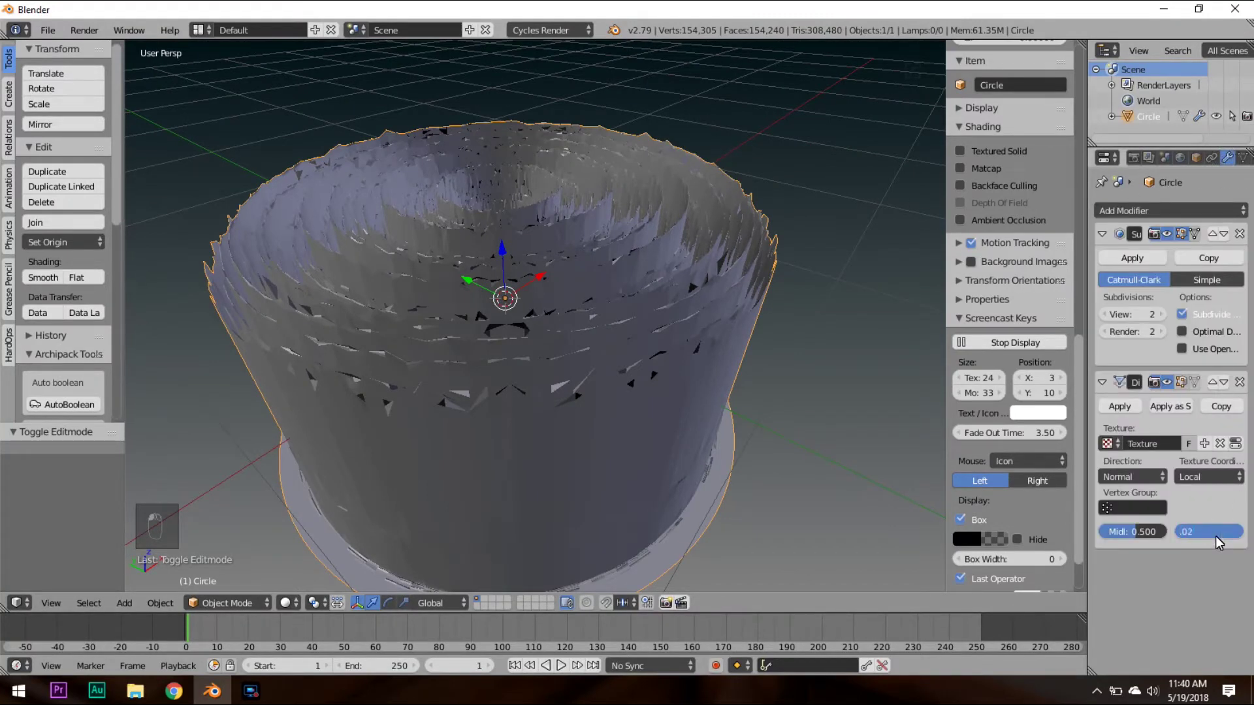
pyautogui.press('Return')
# Apply Shade Smooth to the disc and inspect the fine concentric grooves.
pyautogui.scroll(3, 704, 381)
pyautogui.moveTo(704, 381); pyautogui.dragTo(742, 336, button='middle')
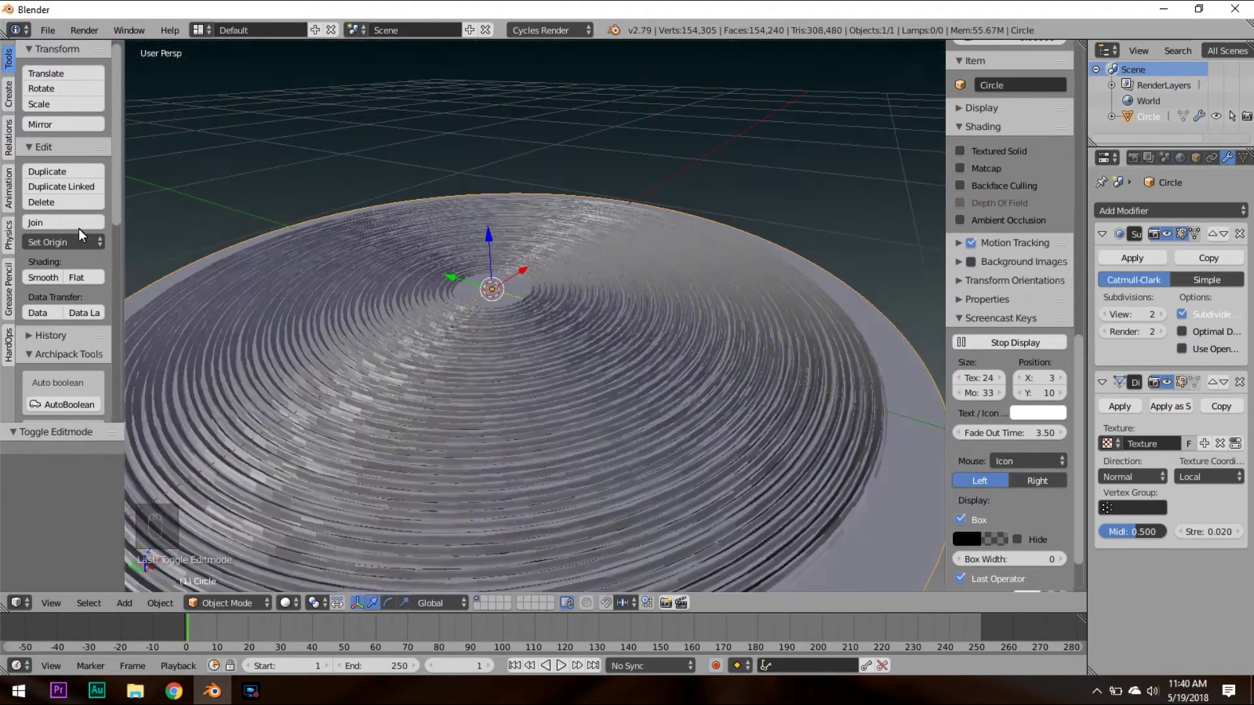
pyautogui.click(45, 277)
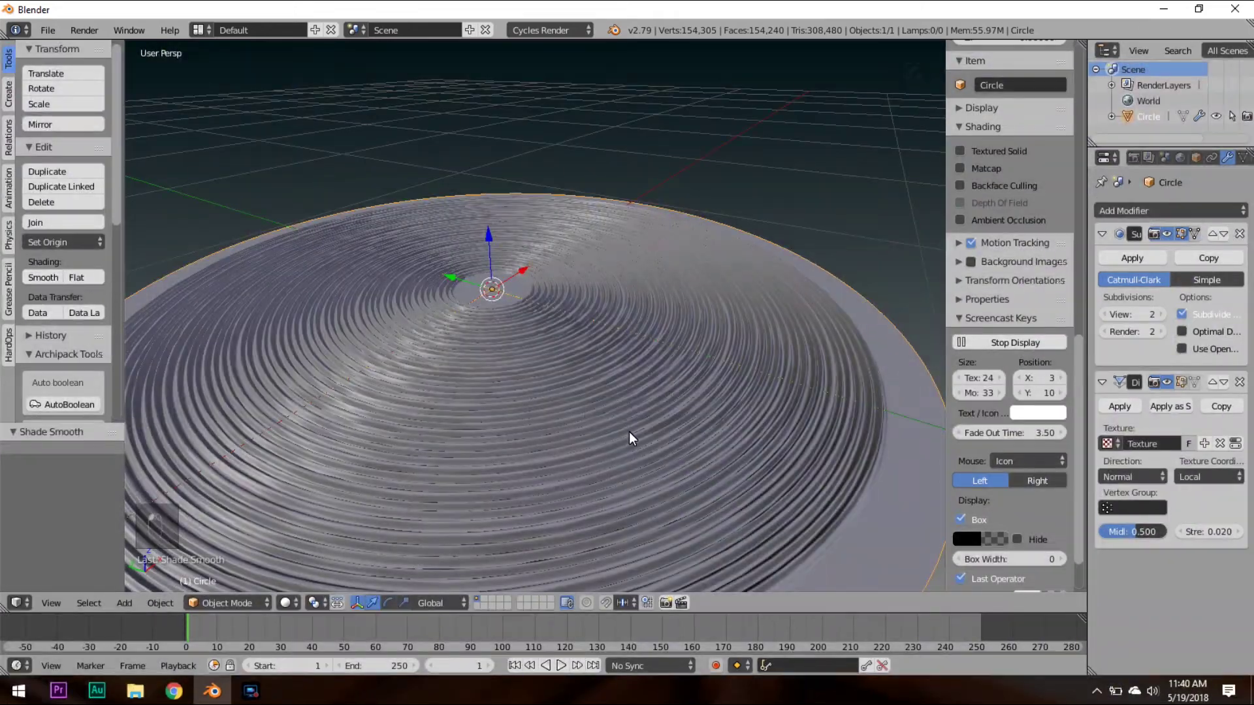
pyautogui.scroll(-4, 629, 432)
pyautogui.moveTo(512, 456); pyautogui.dragTo(723, 336, button='middle')
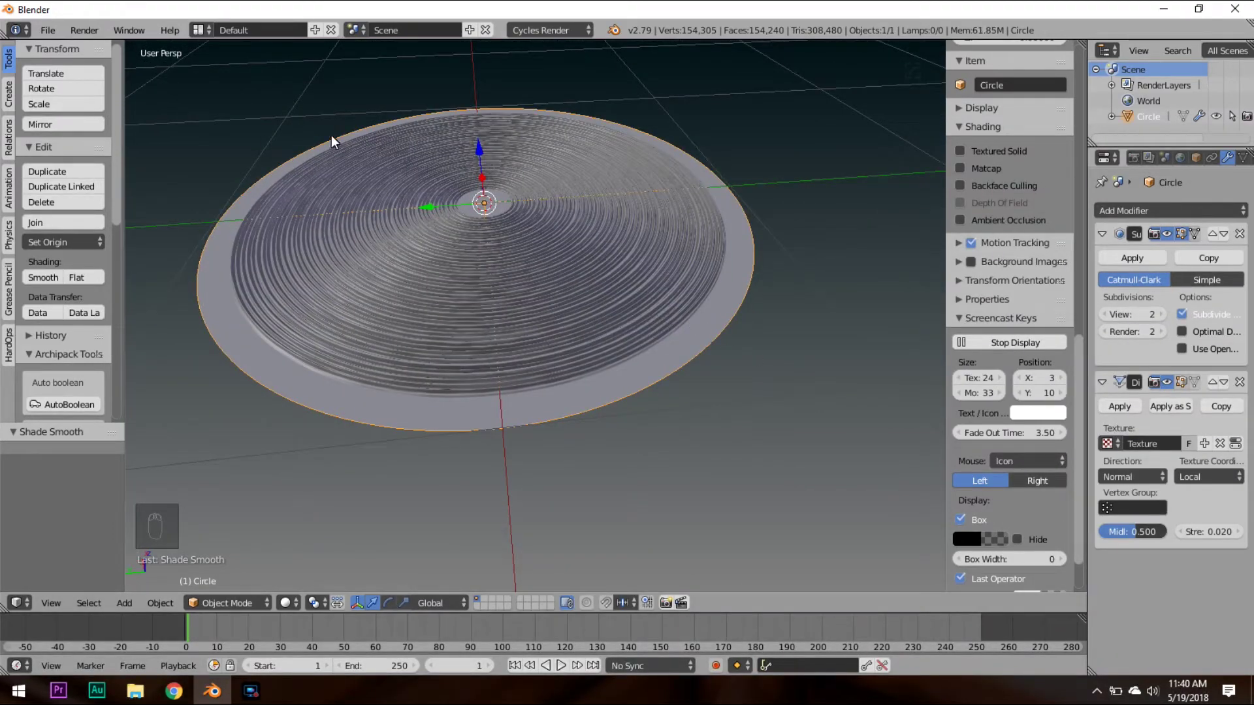
pyautogui.moveTo(331, 136); pyautogui.dragTo(338, 87, button='middle')
pyautogui.scroll(-5, 307, 81)
# Switch to the Compositing layout and UV-unwrap the disc mesh in Edit Mode.
pyautogui.click(204, 29)
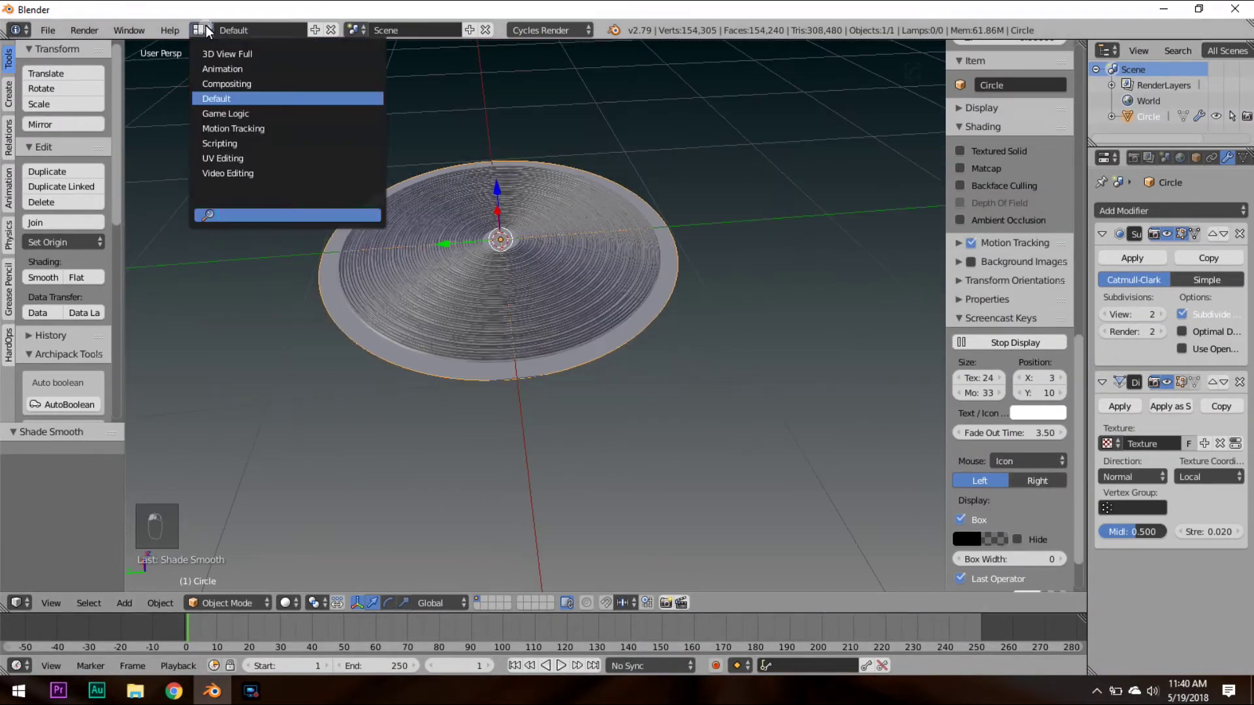
pyautogui.click(233, 82)
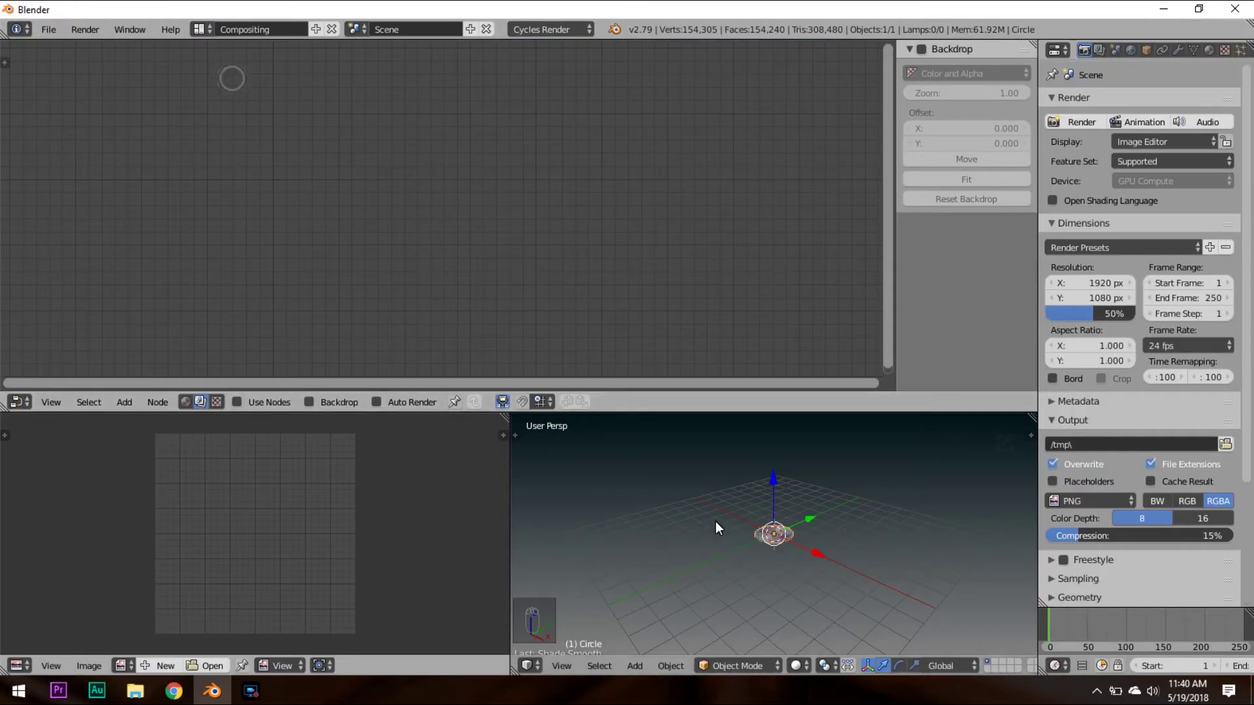
pyautogui.scroll(8, 751, 532)
pyautogui.press('Tab')
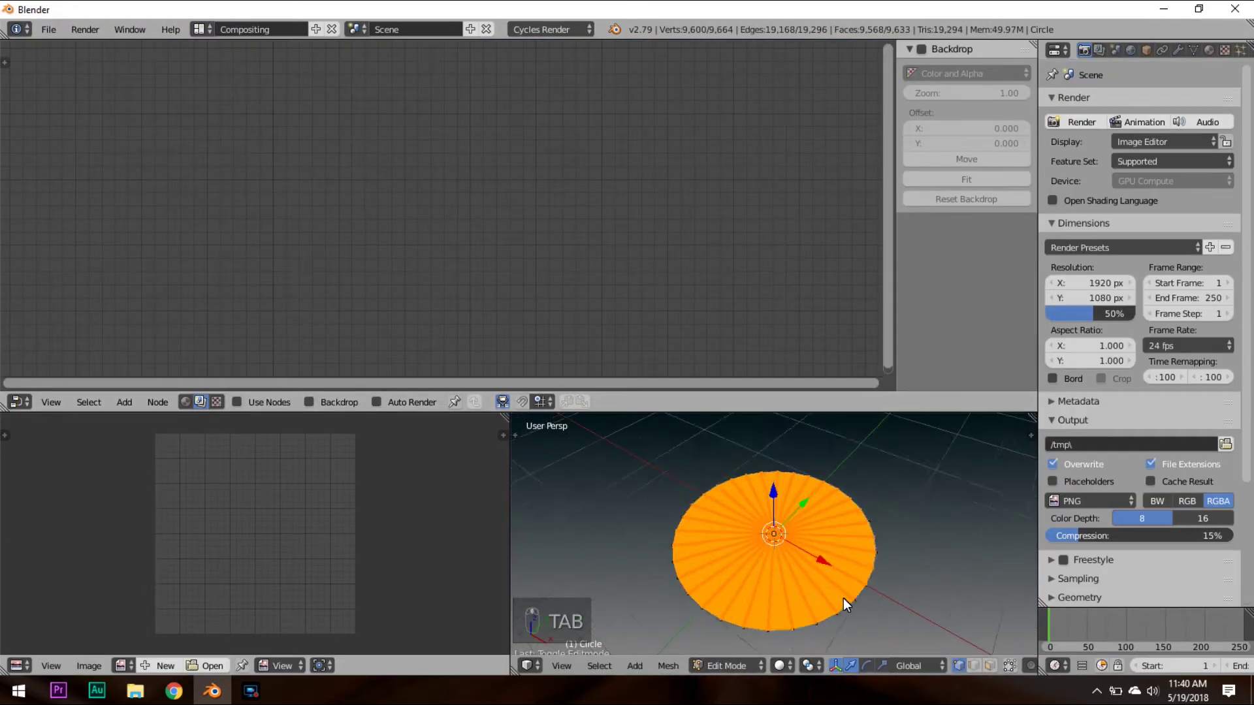
pyautogui.scroll(2, 844, 598)
pyautogui.press('u')
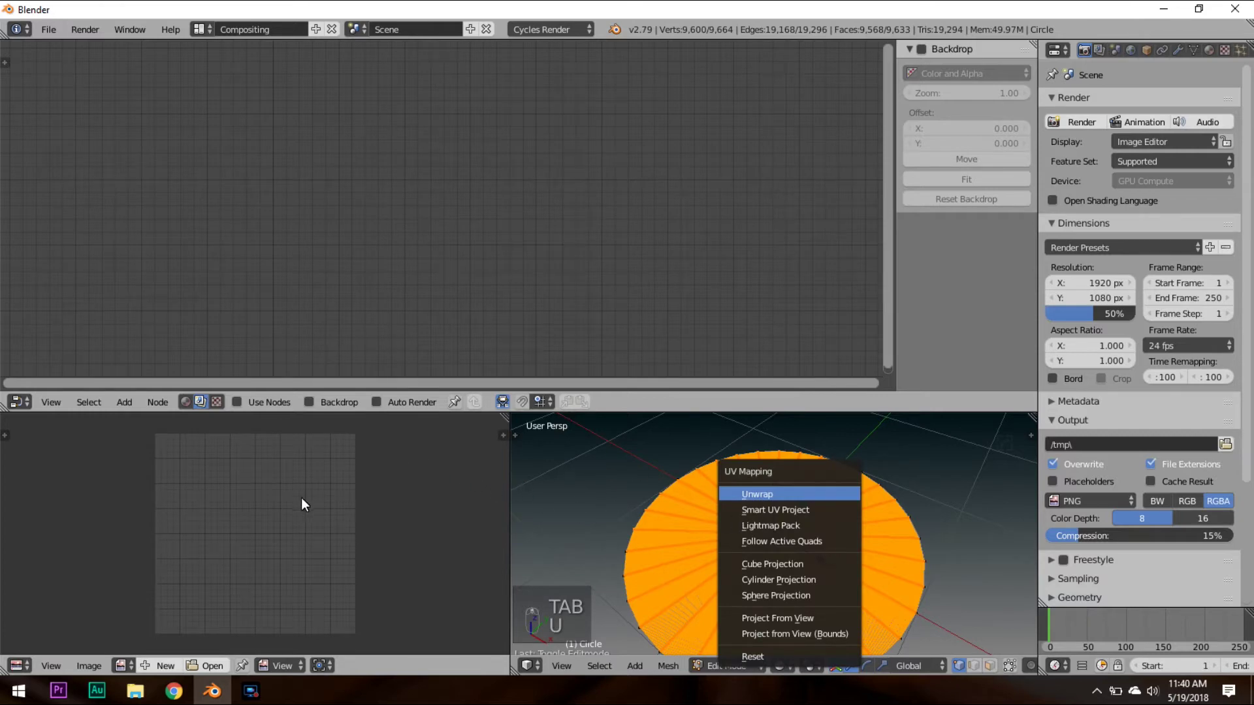
pyautogui.press('Return')
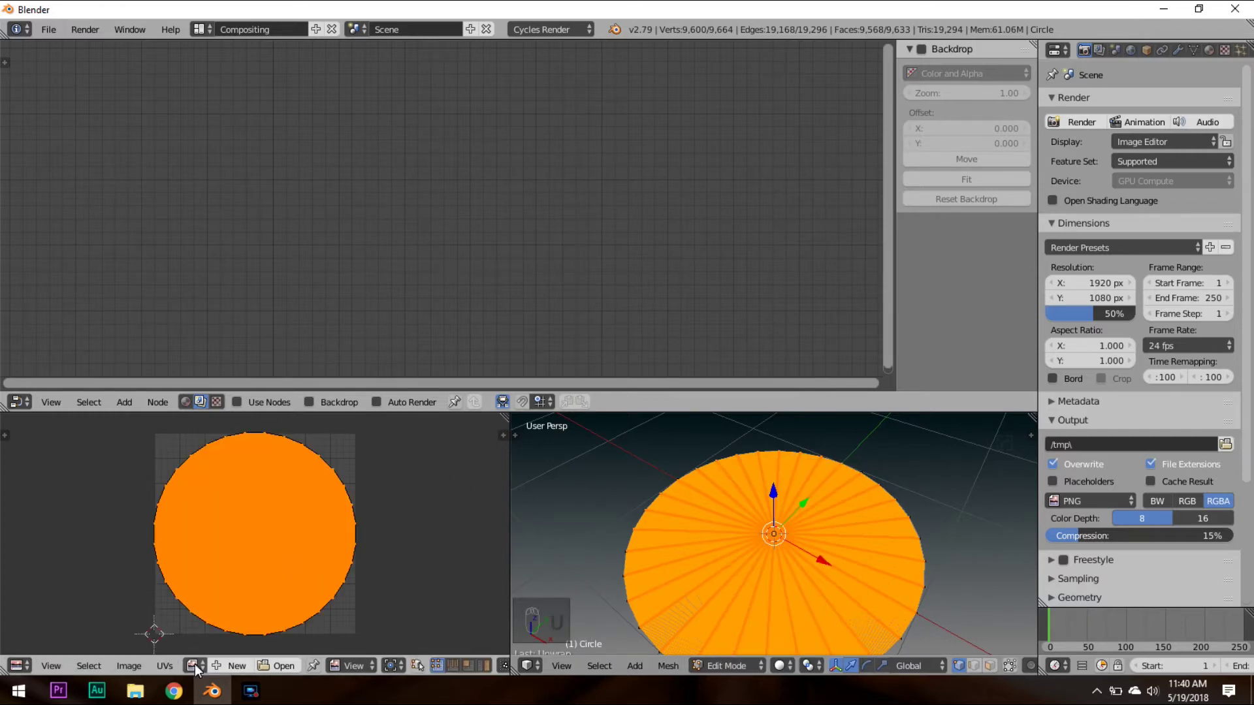
# Set the Displace modifier's texture coordinates to UV.
pyautogui.click(1177, 50)
pyautogui.click(1203, 373)
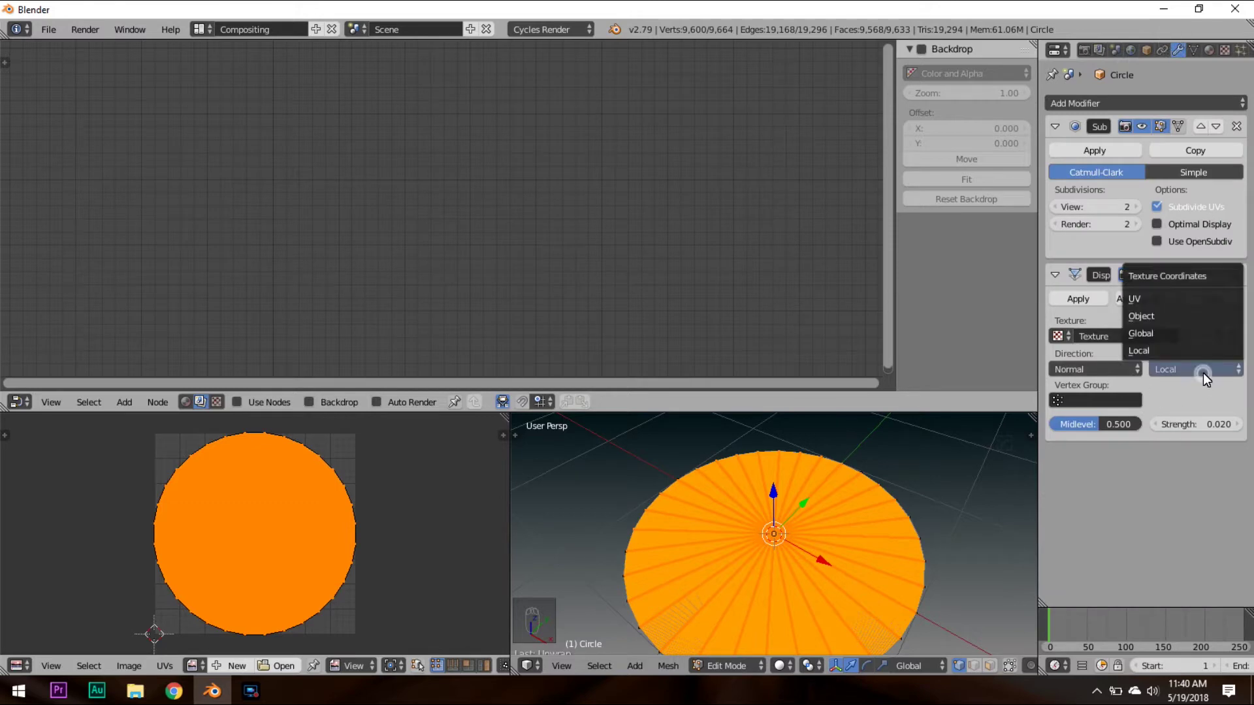
pyautogui.click(1206, 303)
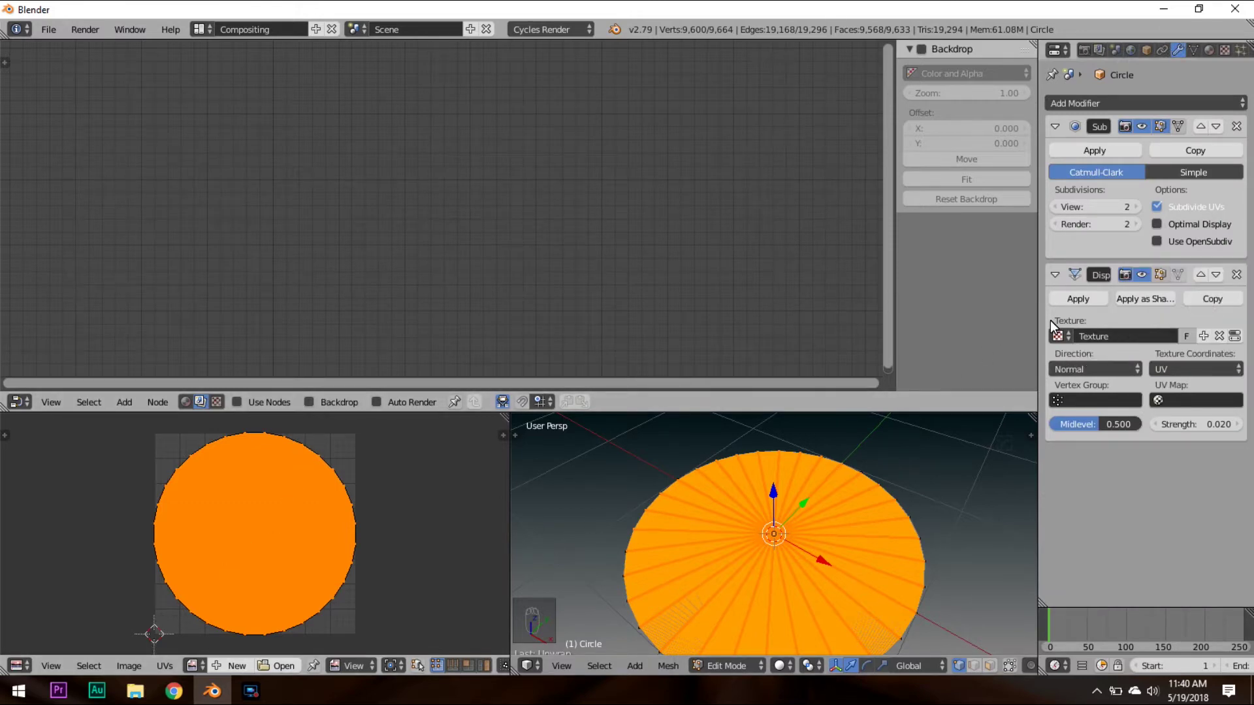
# Show displacement map.jpg in the UV/Image editor behind the disc's UVs.
pyautogui.click(196, 666)
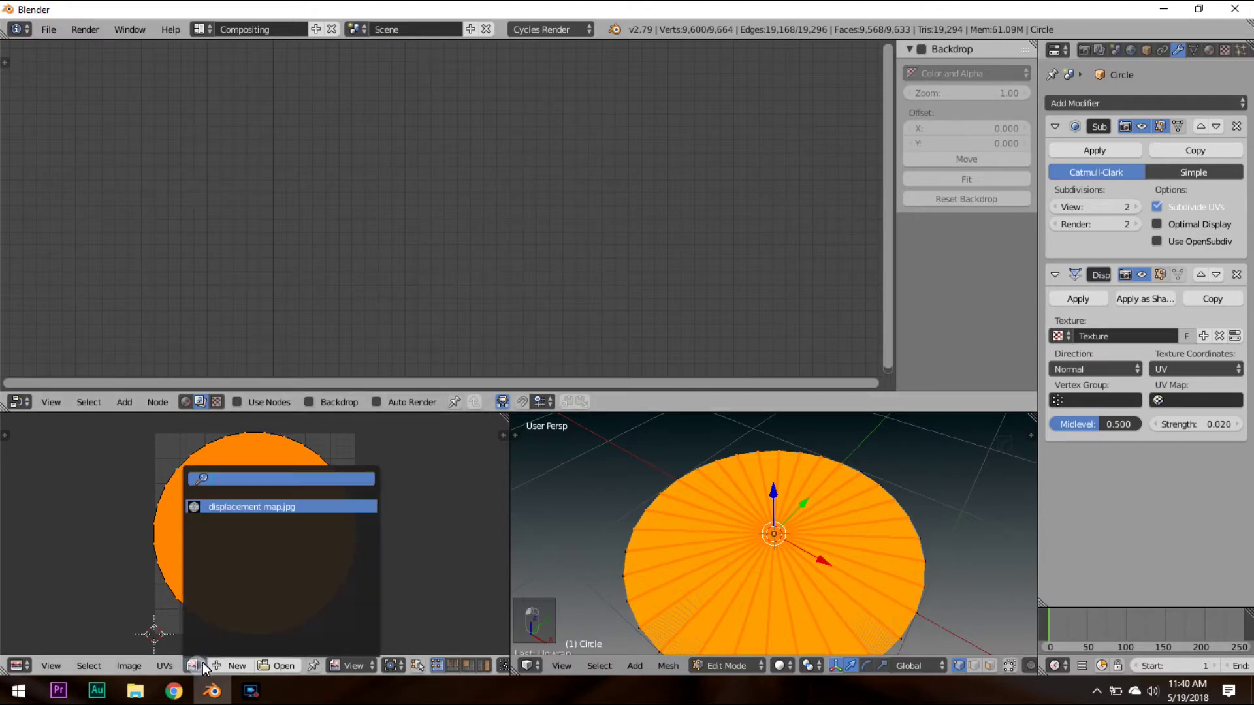
pyautogui.click(262, 509)
pyautogui.scroll(5, 413, 546)
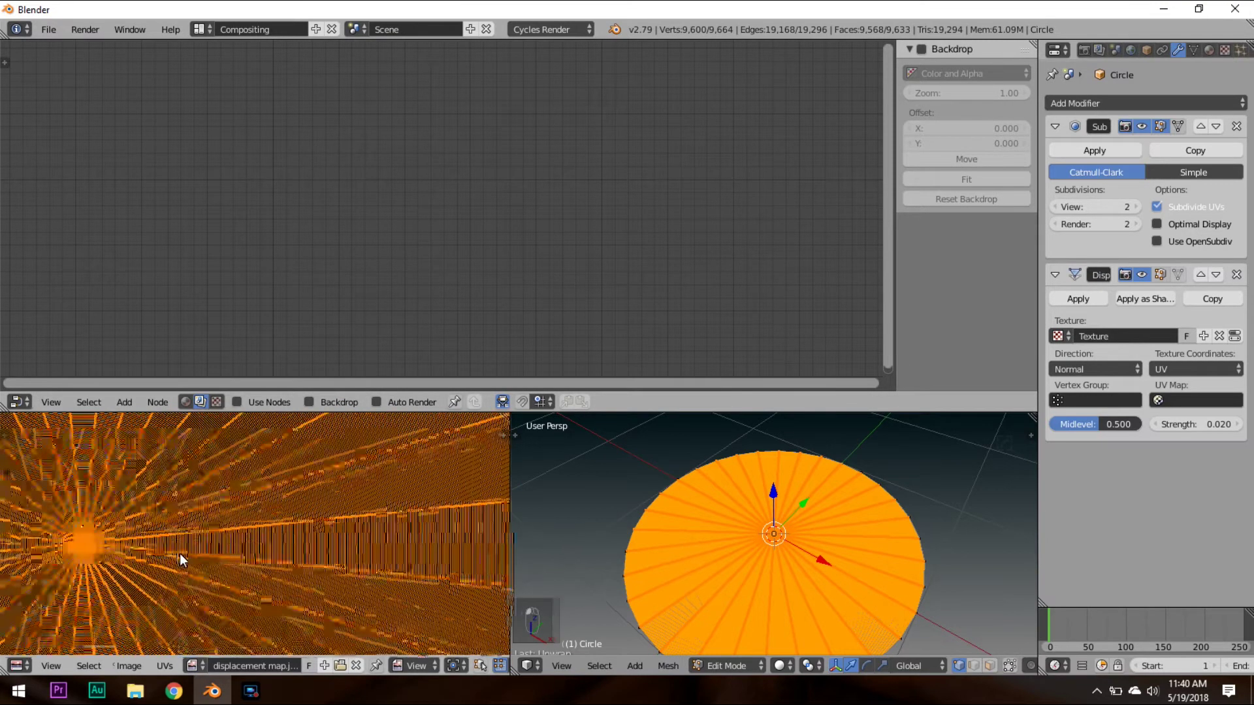
pyautogui.scroll(5, 464, 538)
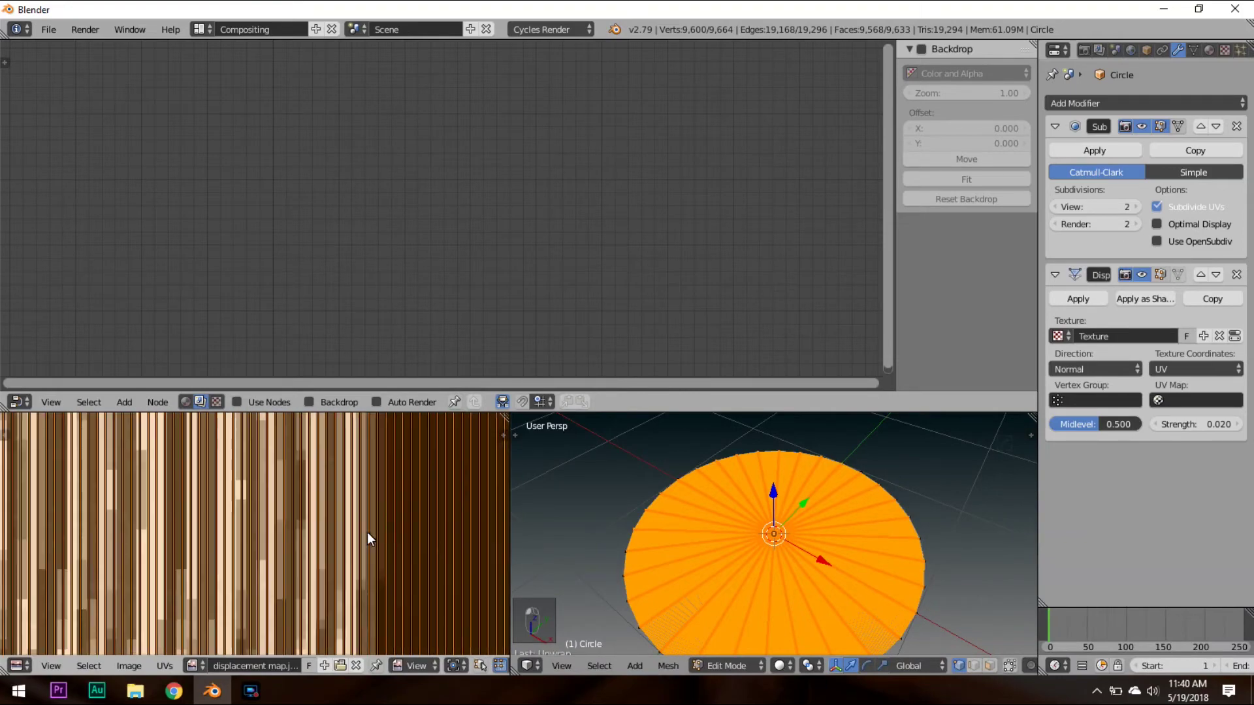
pyautogui.scroll(-4, 425, 557)
pyautogui.moveTo(340, 540); pyautogui.dragTo(321, 527, button='middle')
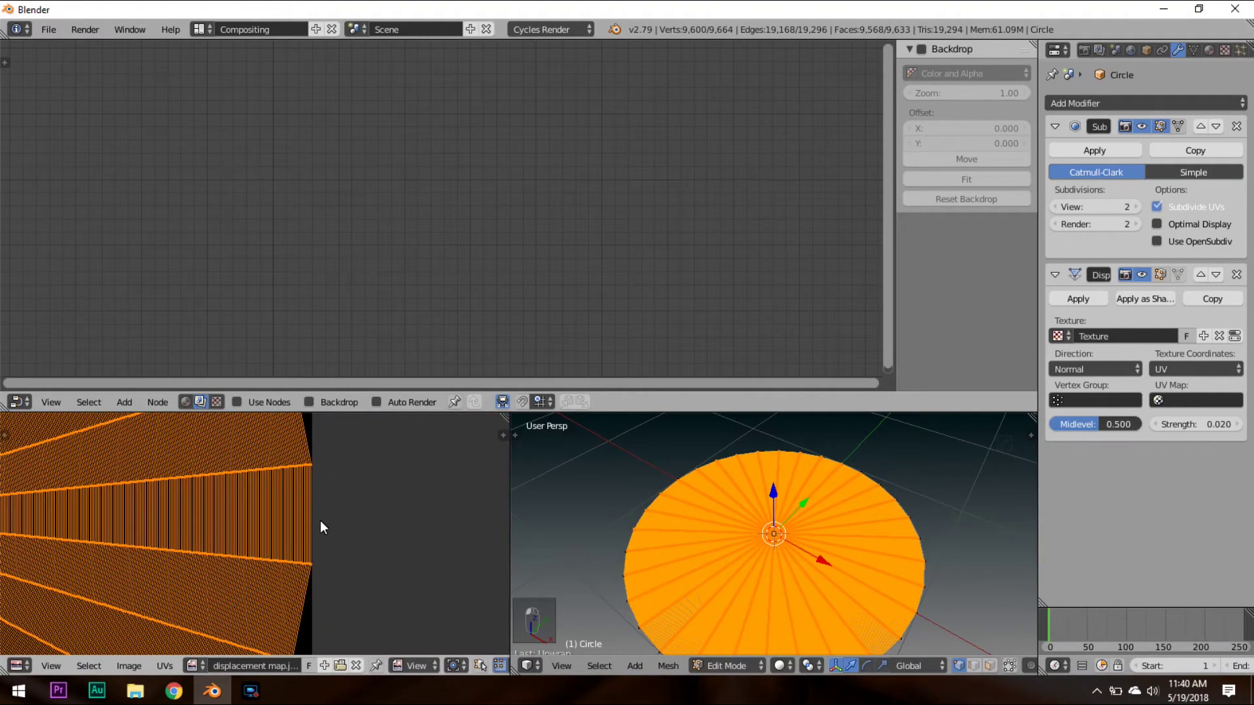
# Scale the disc's UVs down slightly, then check the grooves in Object Mode front view.
pyautogui.press('Tab')
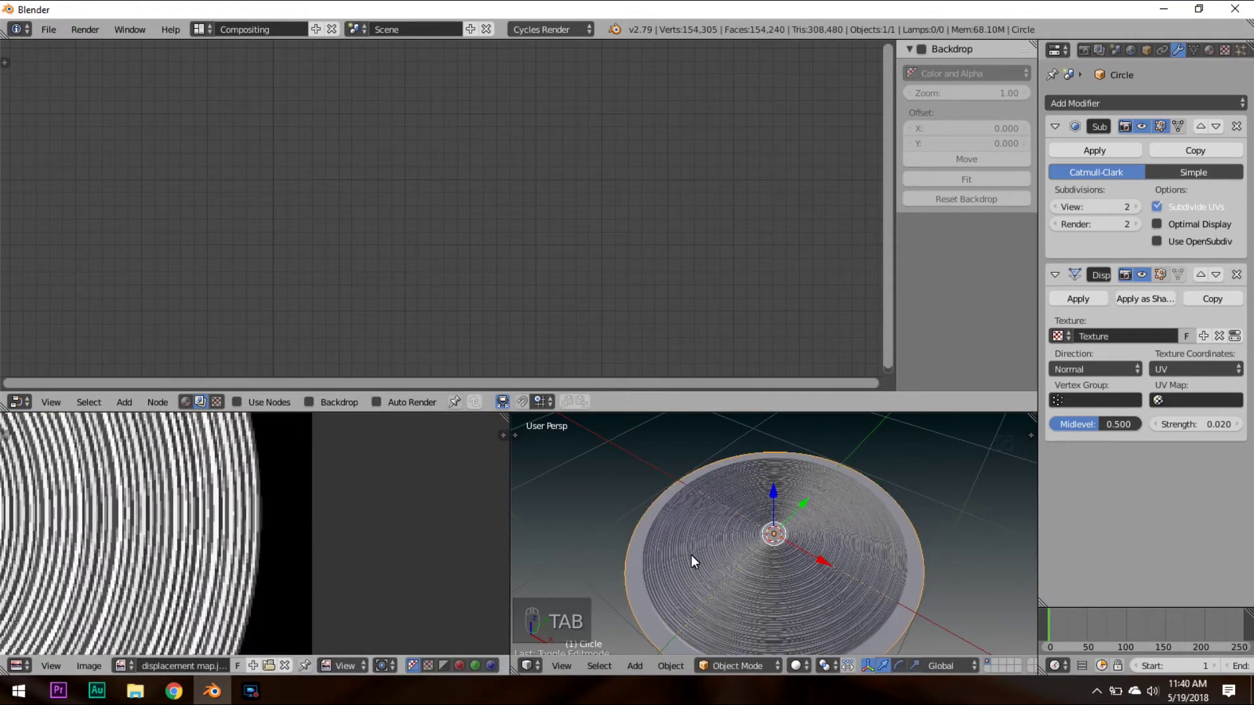
pyautogui.press('Tab')
pyautogui.press('s')
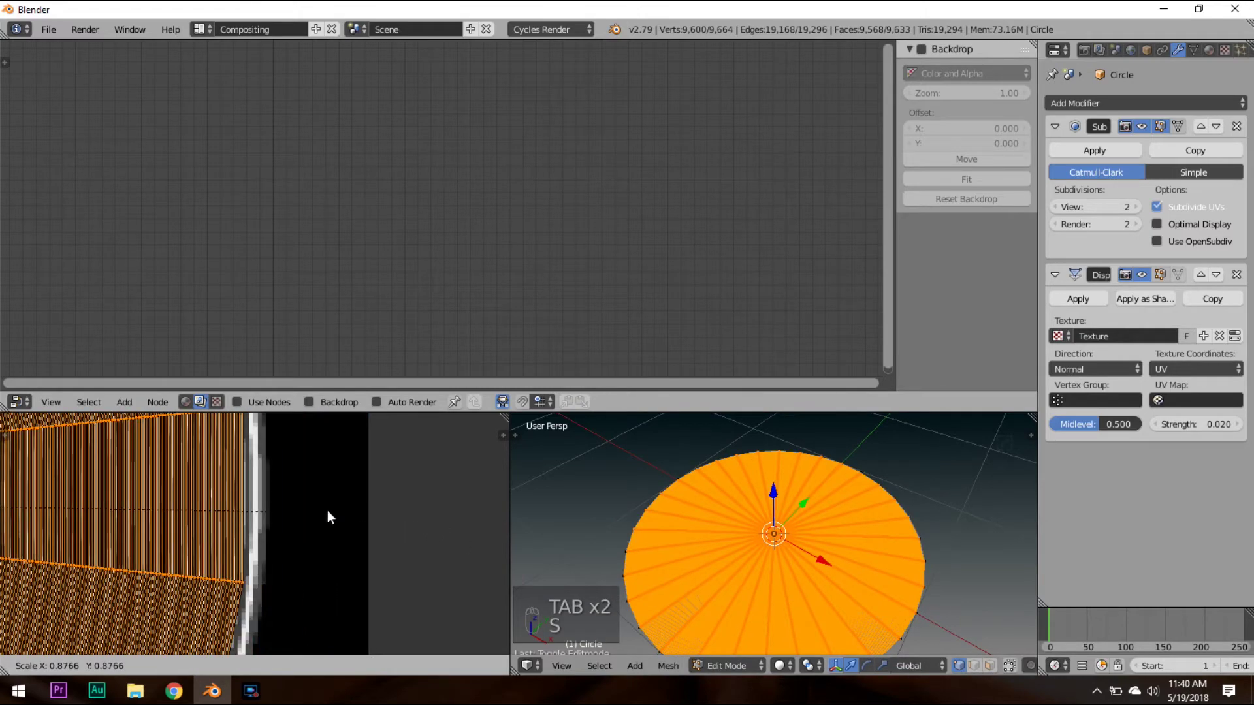
pyautogui.click(335, 507)
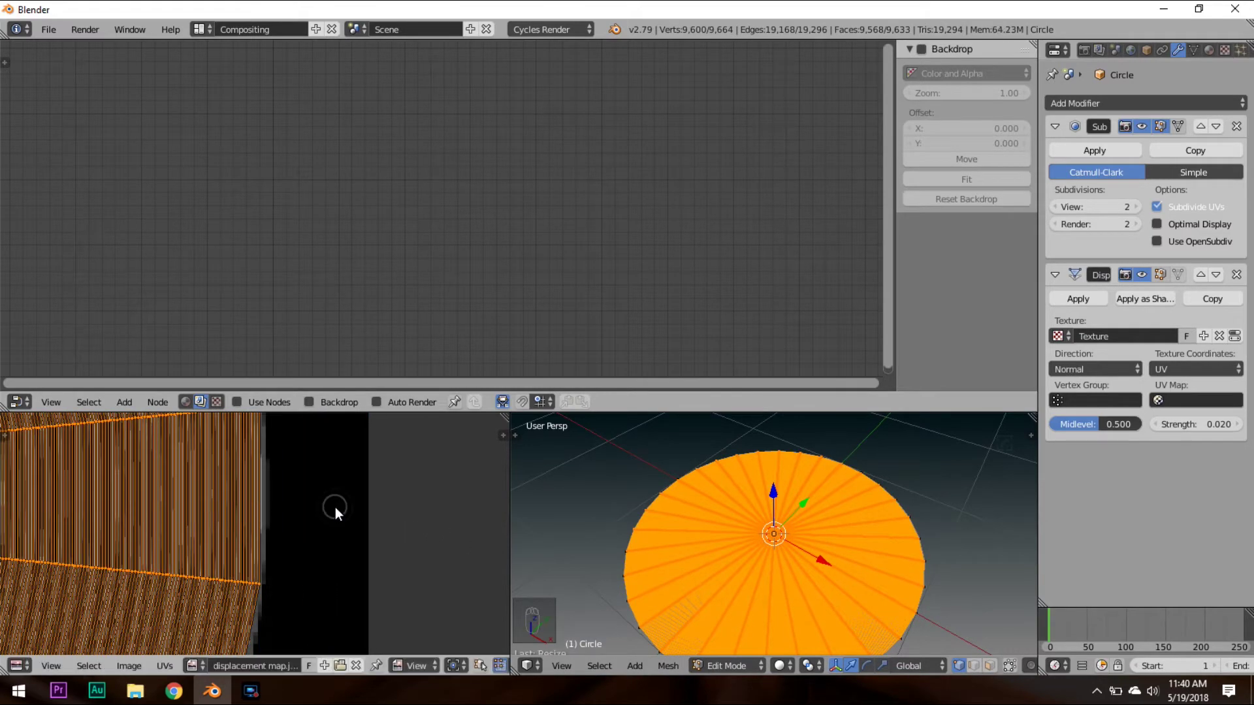
pyautogui.press('Tab')
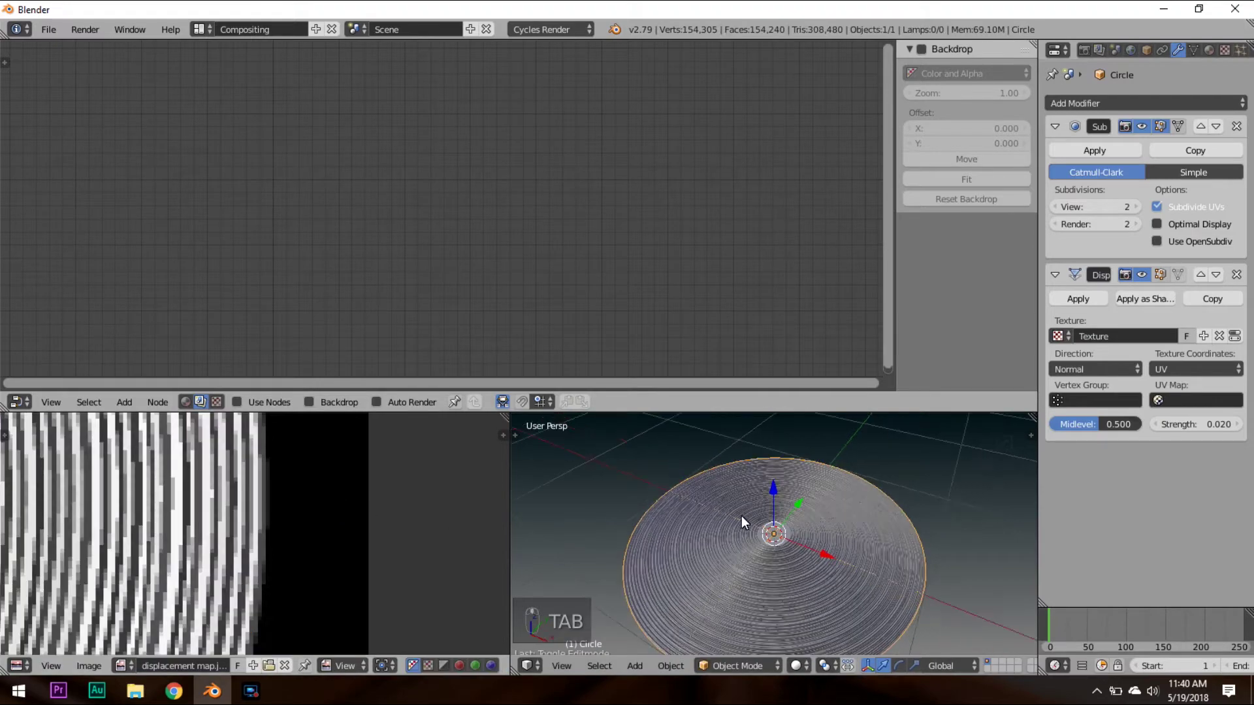
pyautogui.moveTo(742, 515); pyautogui.dragTo(794, 463, button='middle')
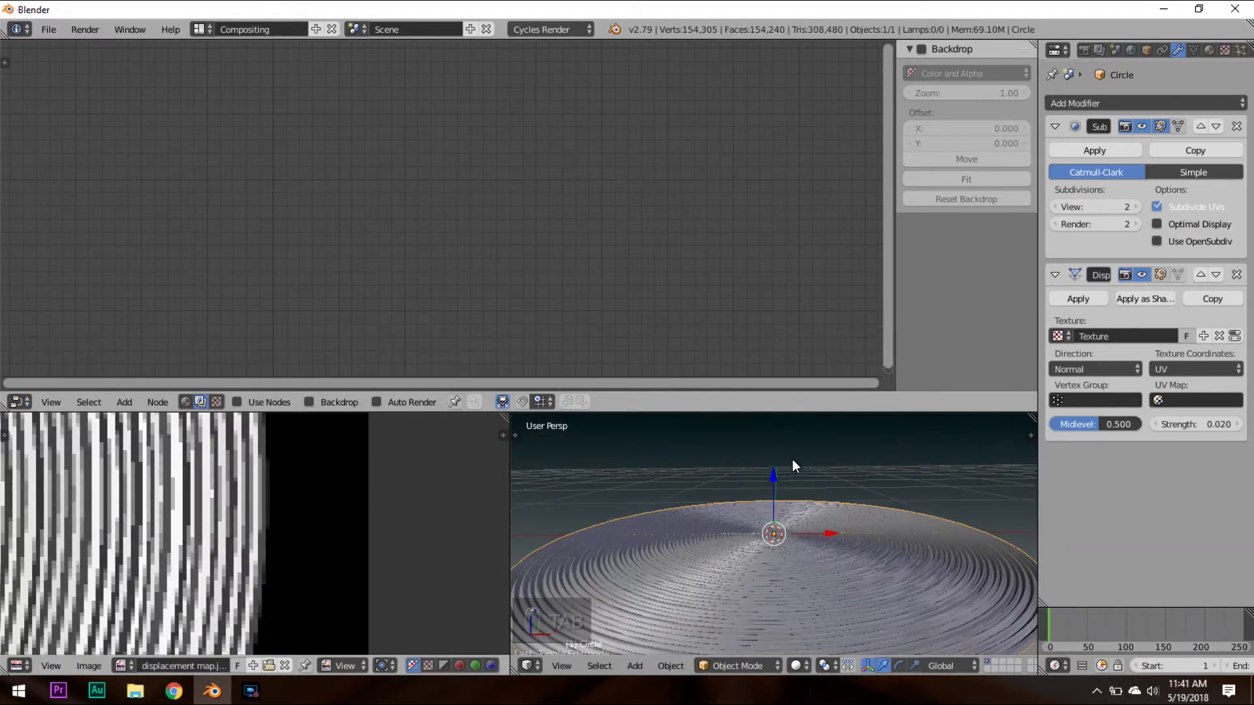
pyautogui.press('KP_1')
# Halve the Displace strength from 0.020 to 0.010 by appending /2.
pyautogui.scroll(4, 815, 504)
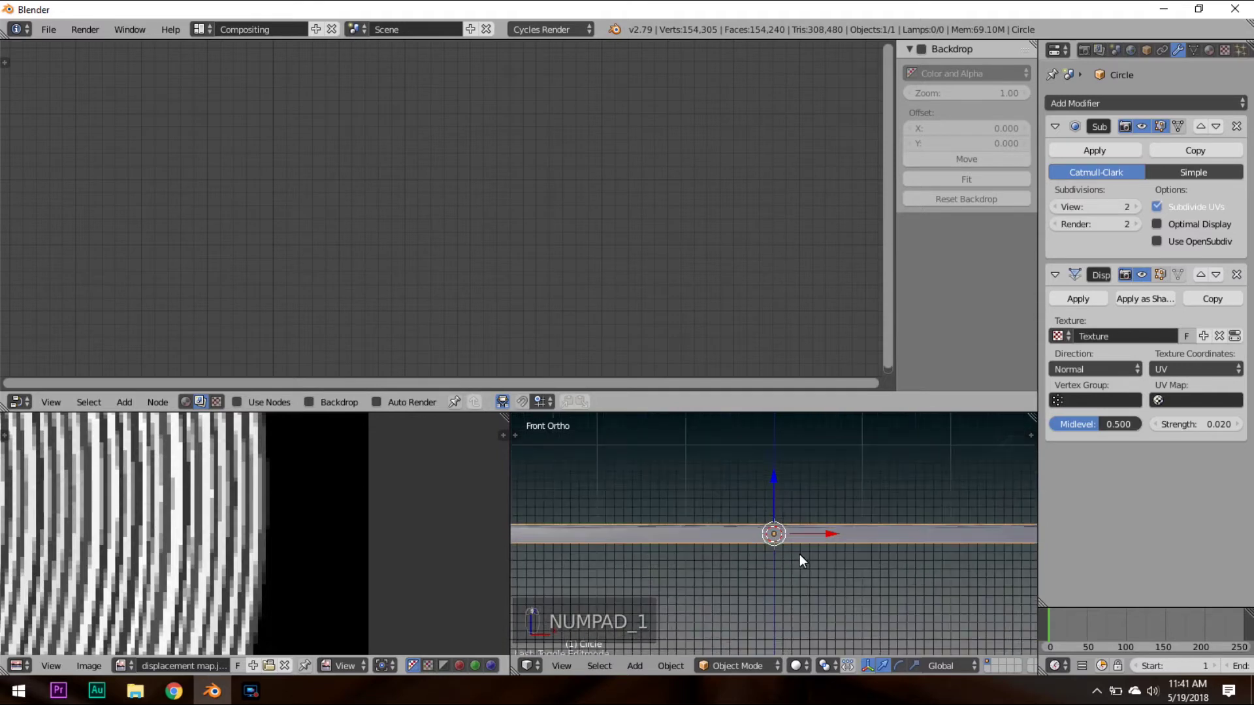
pyautogui.scroll(-4, 802, 552)
pyautogui.click(1202, 425)
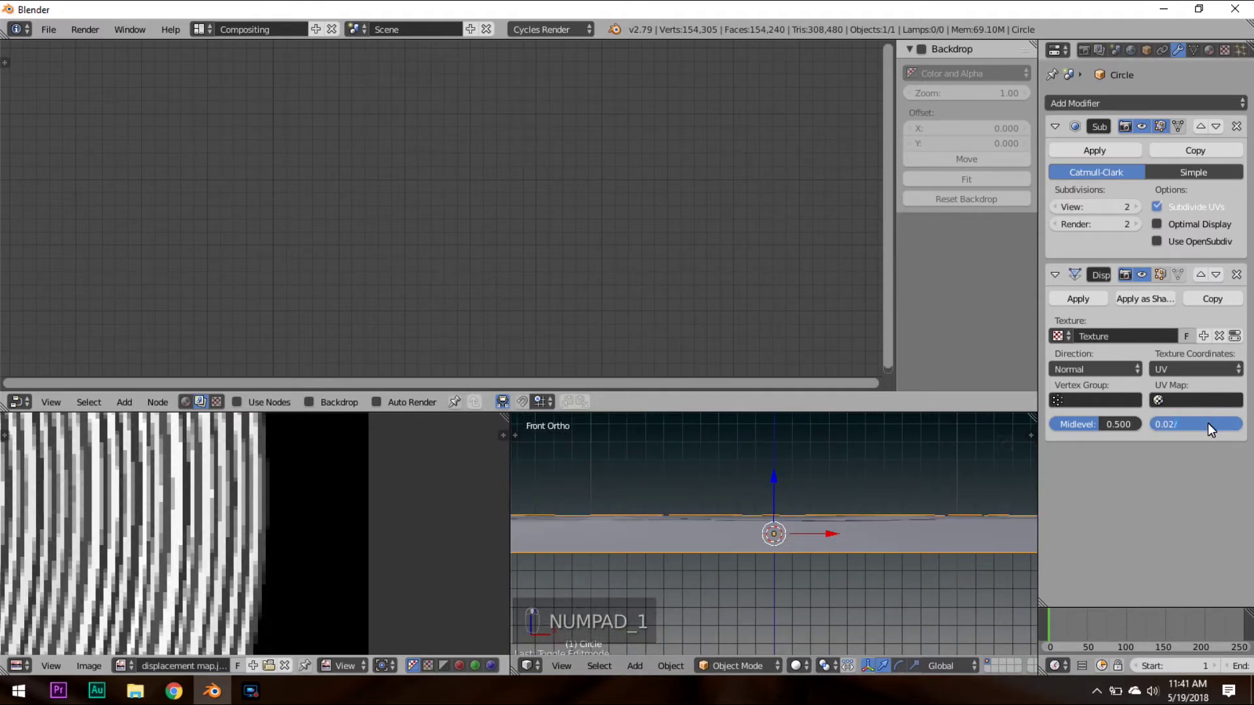
pyautogui.write('/2')
pyautogui.press('Return')
pyautogui.moveTo(946, 502); pyautogui.dragTo(914, 467, button='middle')
# Halve the Displace strength again, from 0.010 to 0.005.
pyautogui.click(1197, 424)
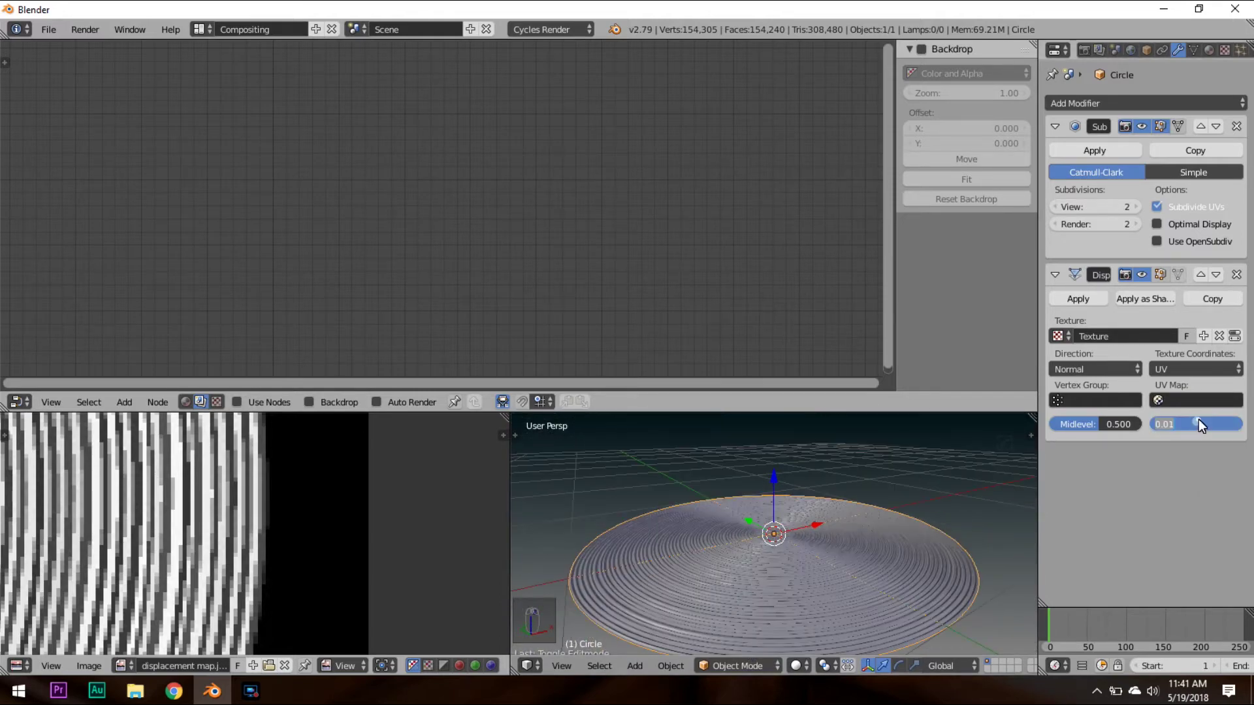
pyautogui.write('/2')
pyautogui.press('Return')
pyautogui.moveTo(977, 496); pyautogui.dragTo(782, 583, button='middle')
pyautogui.scroll(4, 835, 643)
pyautogui.press('Tab')
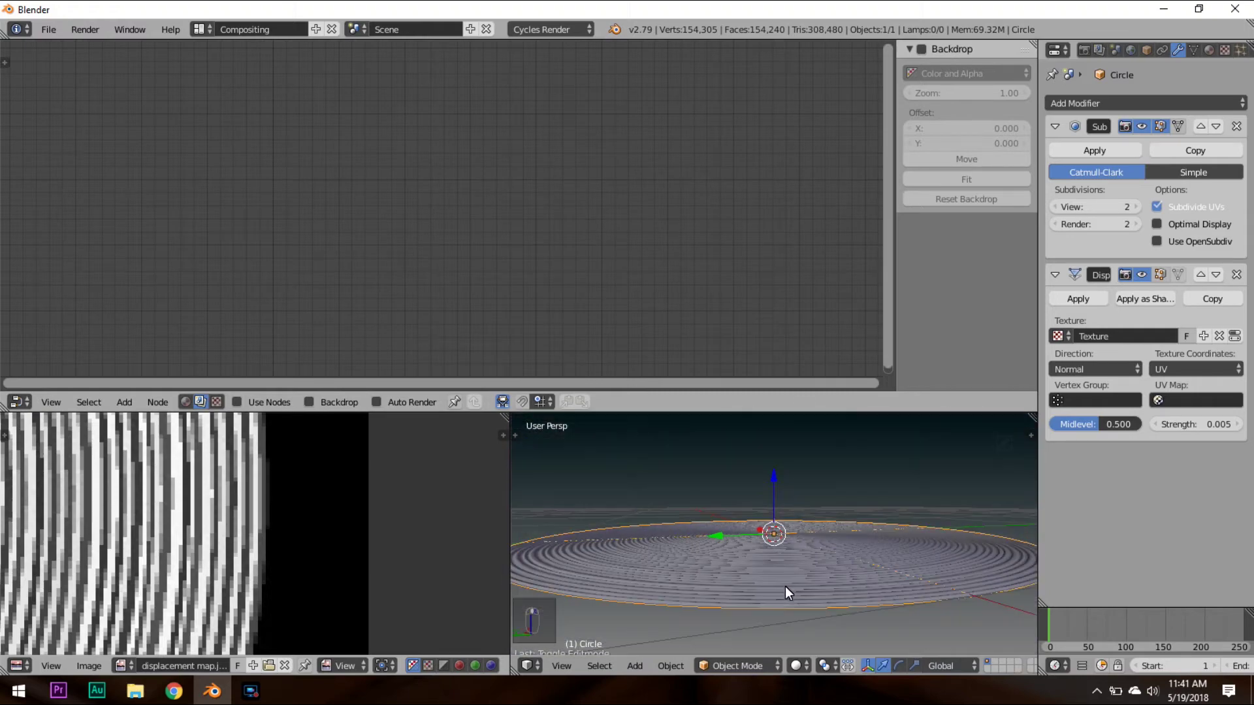
# Return to the Default layout and deselect all of the disc's mesh.
pyautogui.press('z')
pyautogui.click(199, 29)
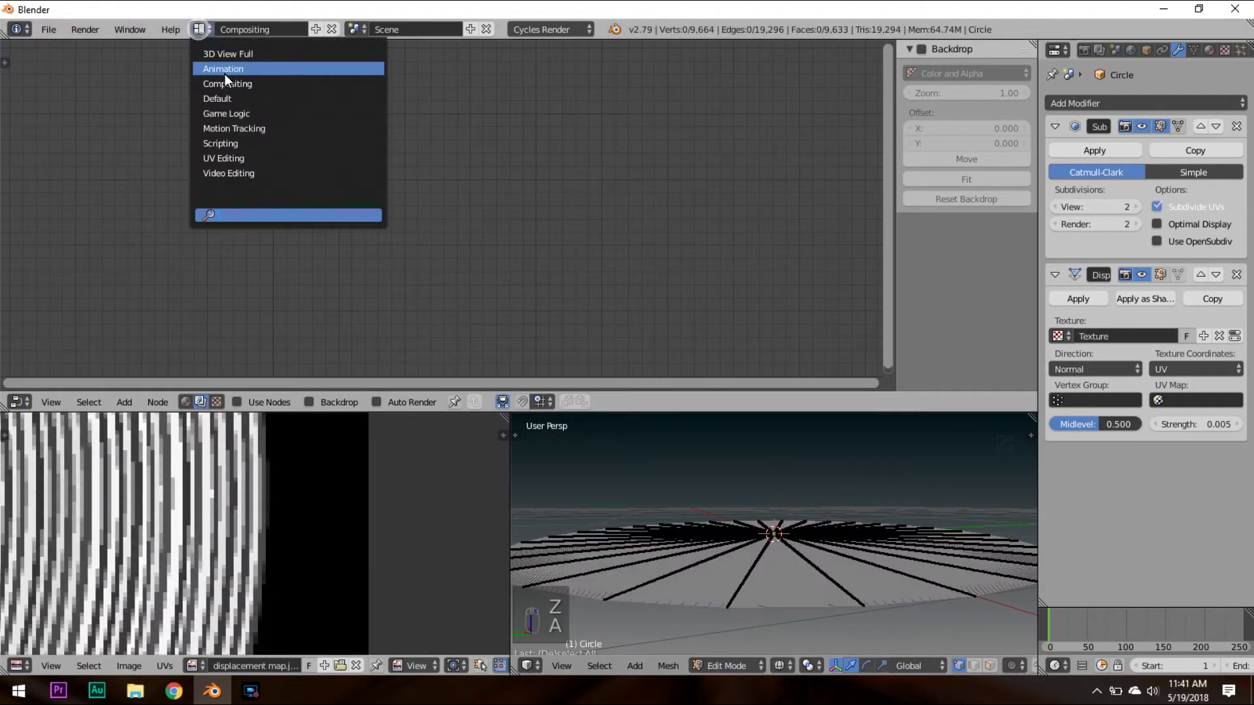
pyautogui.click(218, 96)
pyautogui.press('a')
pyautogui.press('z')
pyautogui.moveTo(563, 414); pyautogui.dragTo(657, 500, button='middle')
pyautogui.press('z')
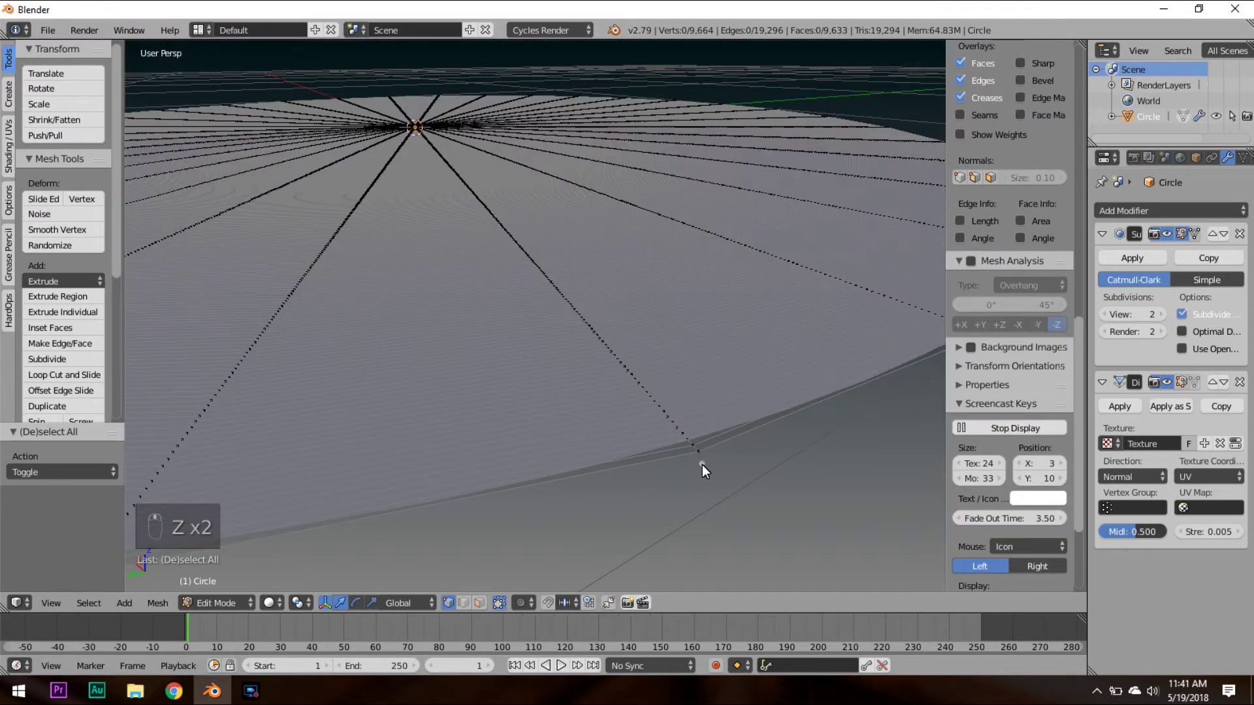
# Select the disc's outer edge loop and extrude it downward.
pyautogui.keyDown('alt'); pyautogui.rightClick(704, 448); pyautogui.keyUp('alt')
pyautogui.scroll(-4, 707, 444)
pyautogui.press('e')
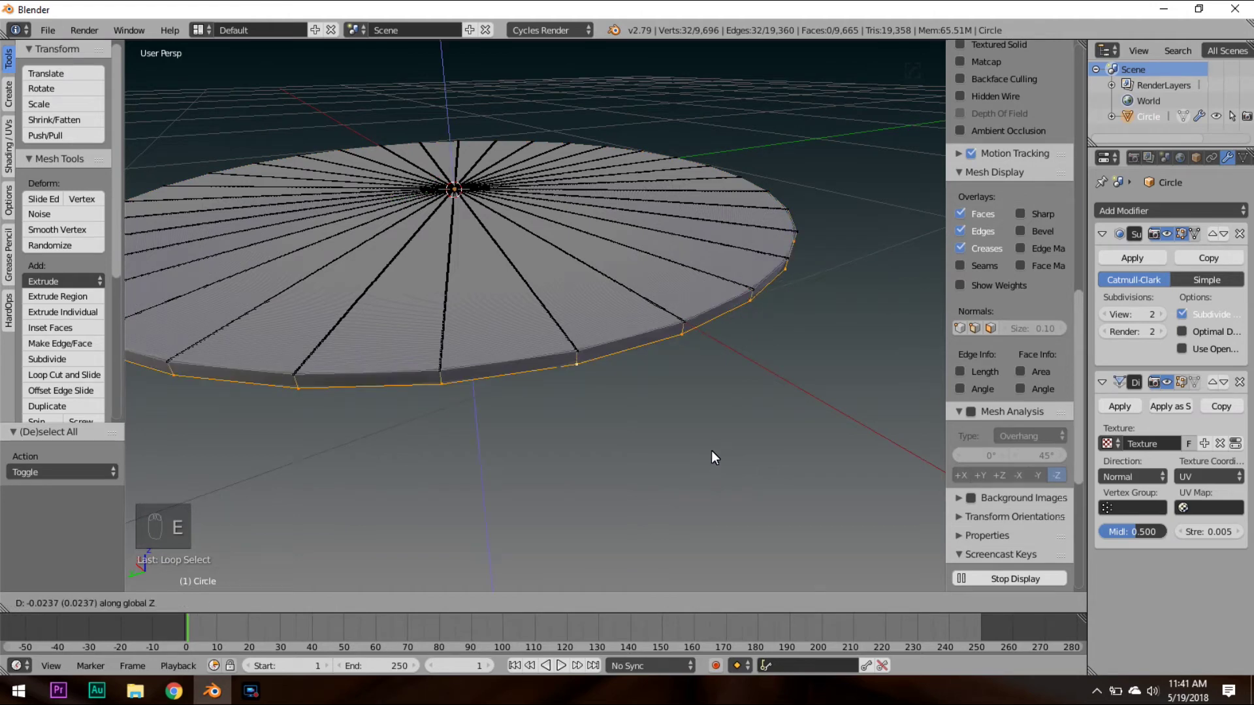
pyautogui.click(713, 448)
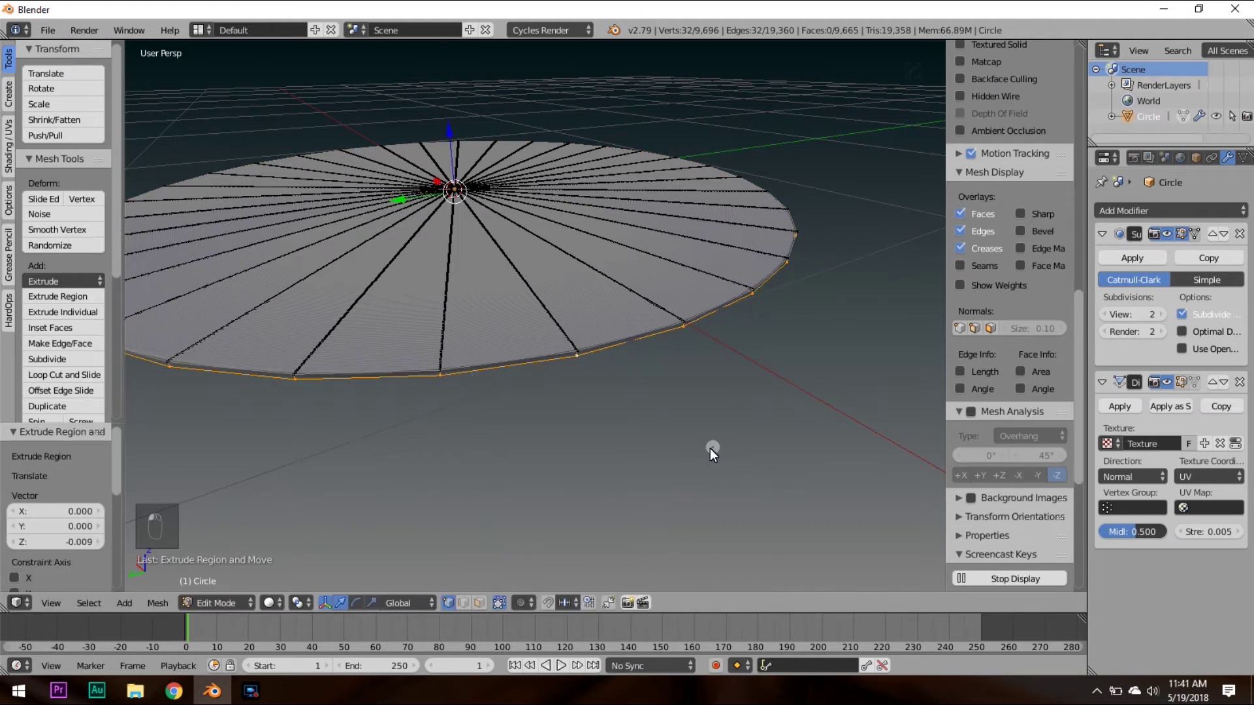
pyautogui.moveTo(711, 448); pyautogui.dragTo(719, 393, button='middle')
pyautogui.scroll(2, 719, 397)
# Fill the open rim with a face, inset it, and return to Object Mode.
pyautogui.press('f')
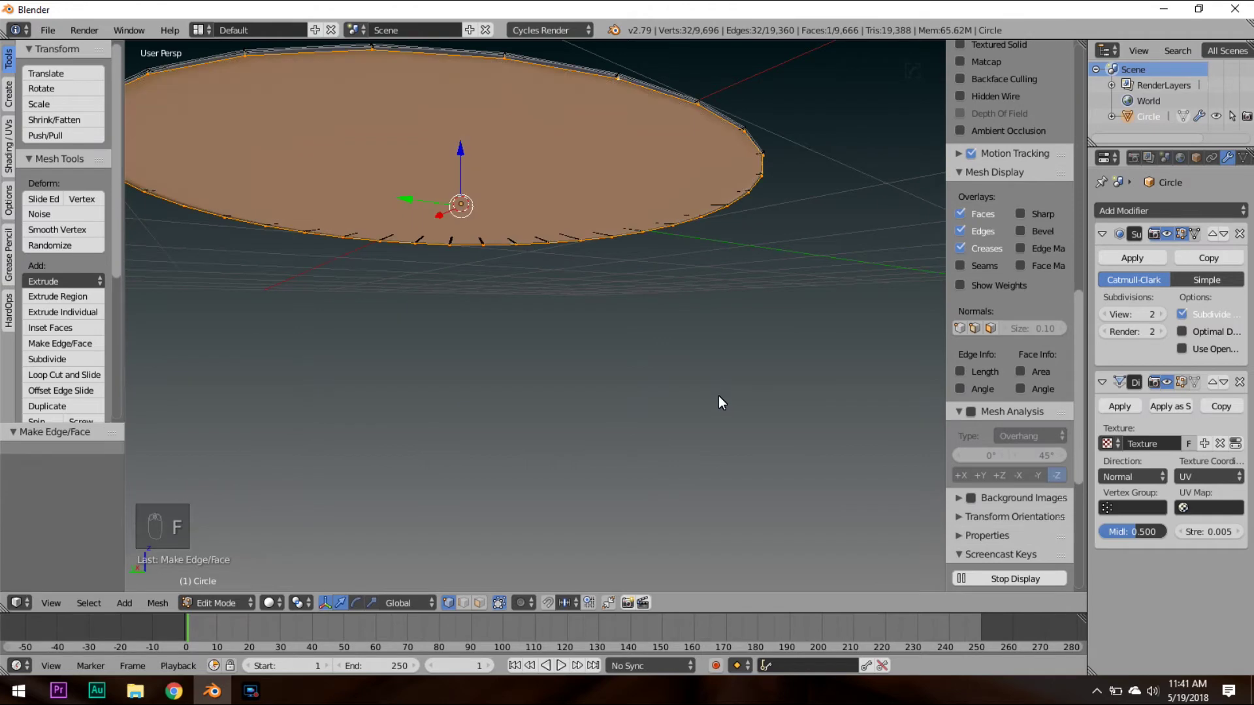
pyautogui.scroll(-2, 653, 242)
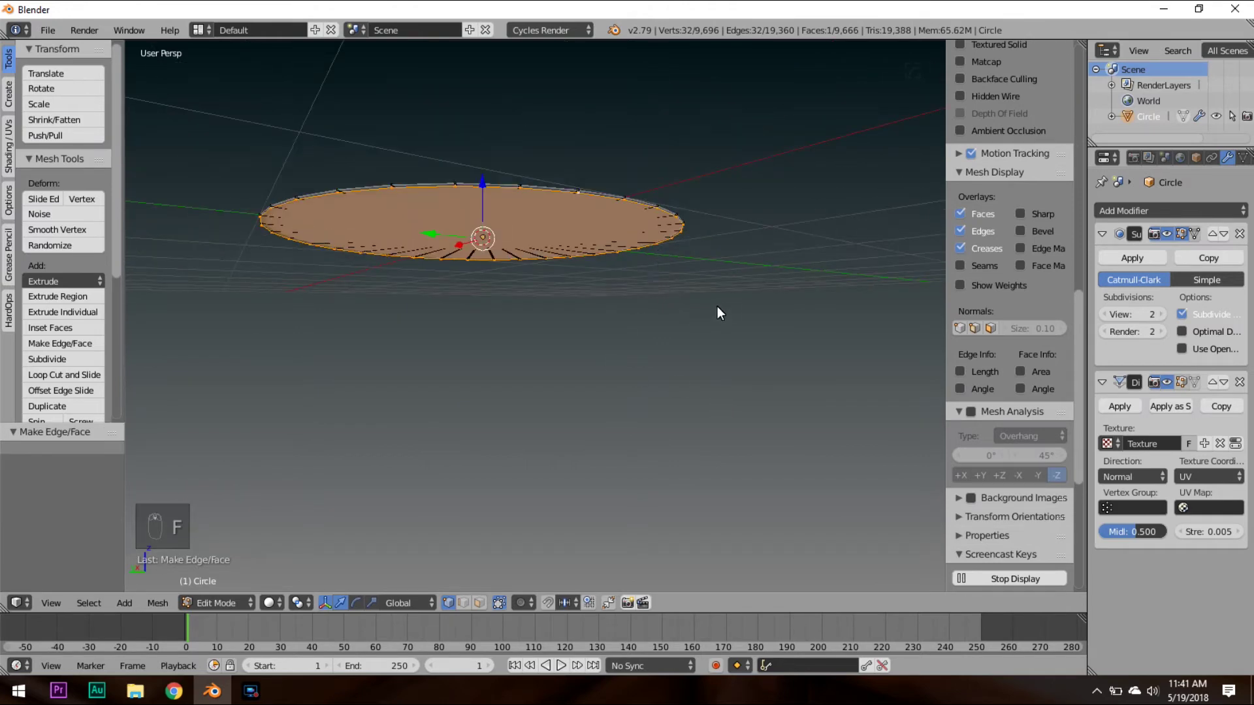
pyautogui.press('i')
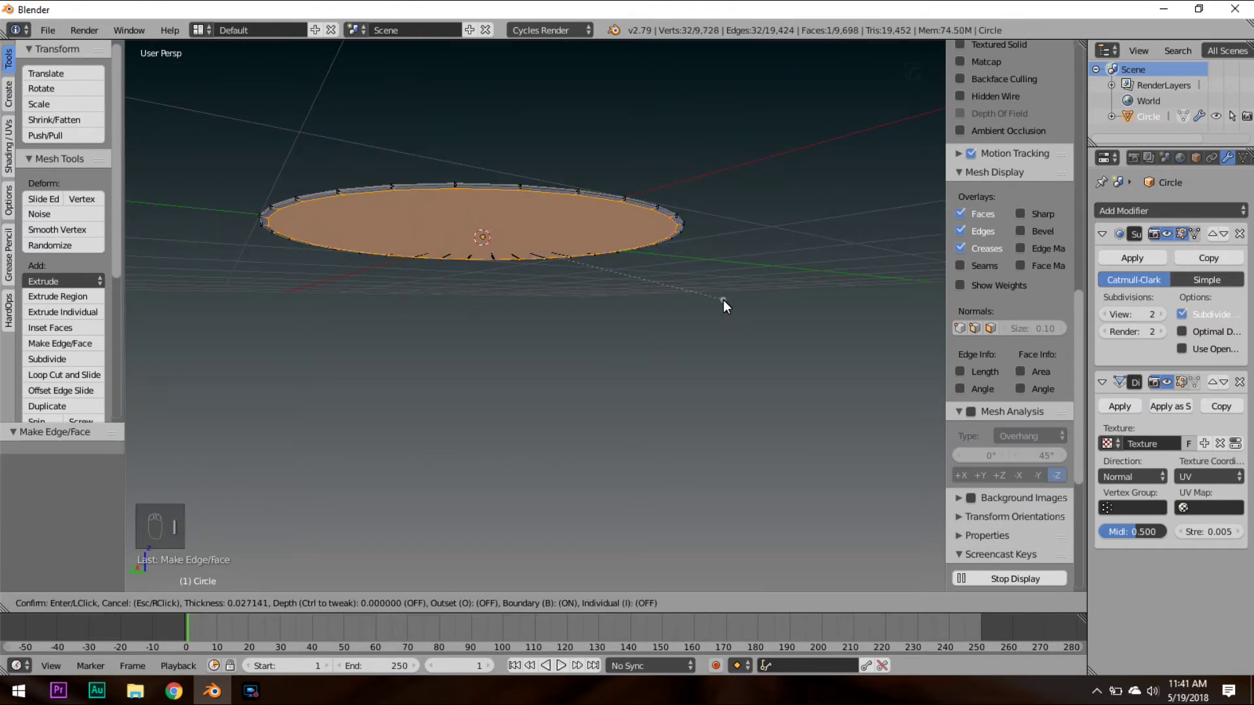
pyautogui.click(722, 300)
pyautogui.press('Tab')
pyautogui.moveTo(708, 302); pyautogui.dragTo(656, 397, button='middle')
pyautogui.scroll(-3, 489, 351)
pyautogui.moveTo(488, 360); pyautogui.dragTo(648, 389, button='middle')
pyautogui.scroll(-2, 562, 408)
# Preview the disc in rendered shading, then return to a solid front orthographic view.
pyautogui.hotkey('shift', 'z')
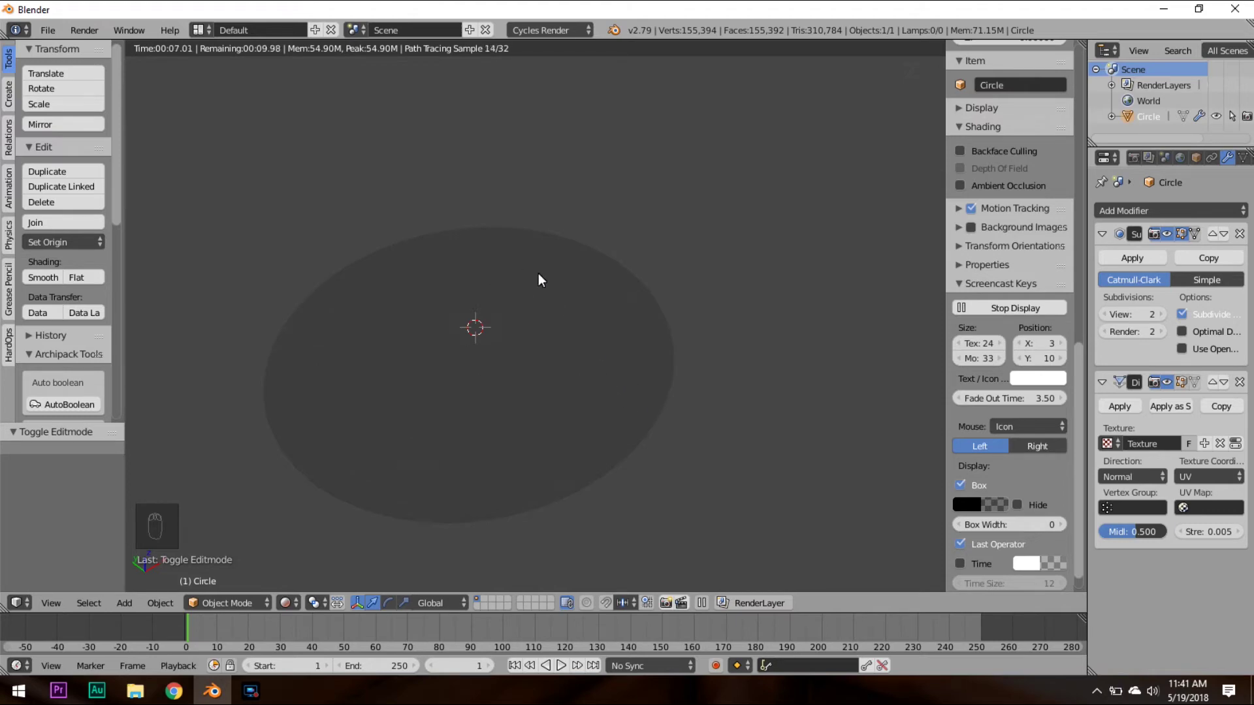
pyautogui.hotkey('shift', 'z')
pyautogui.press('KP_1')
# Add a plane scaled about 1.5, tilted and placed above and right of the disc.
pyautogui.press('a')
pyautogui.press('a')
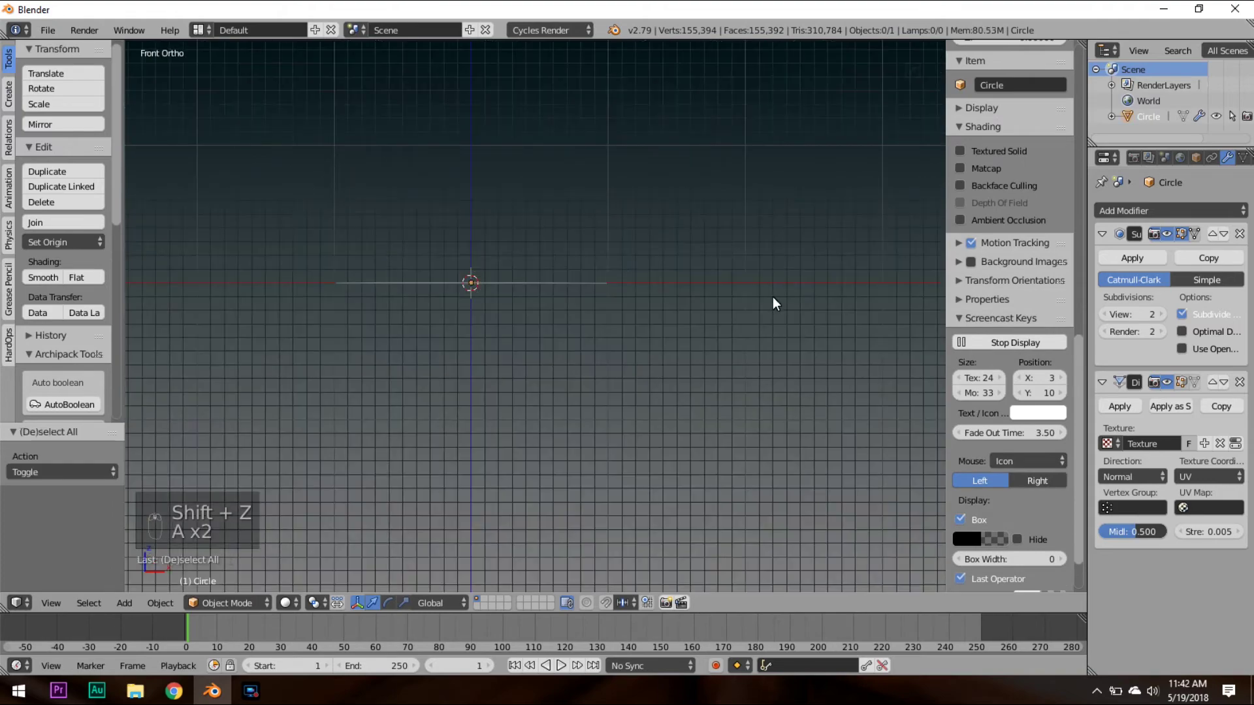
pyautogui.hotkey('shift', 'a')
pyautogui.click(583, 238)
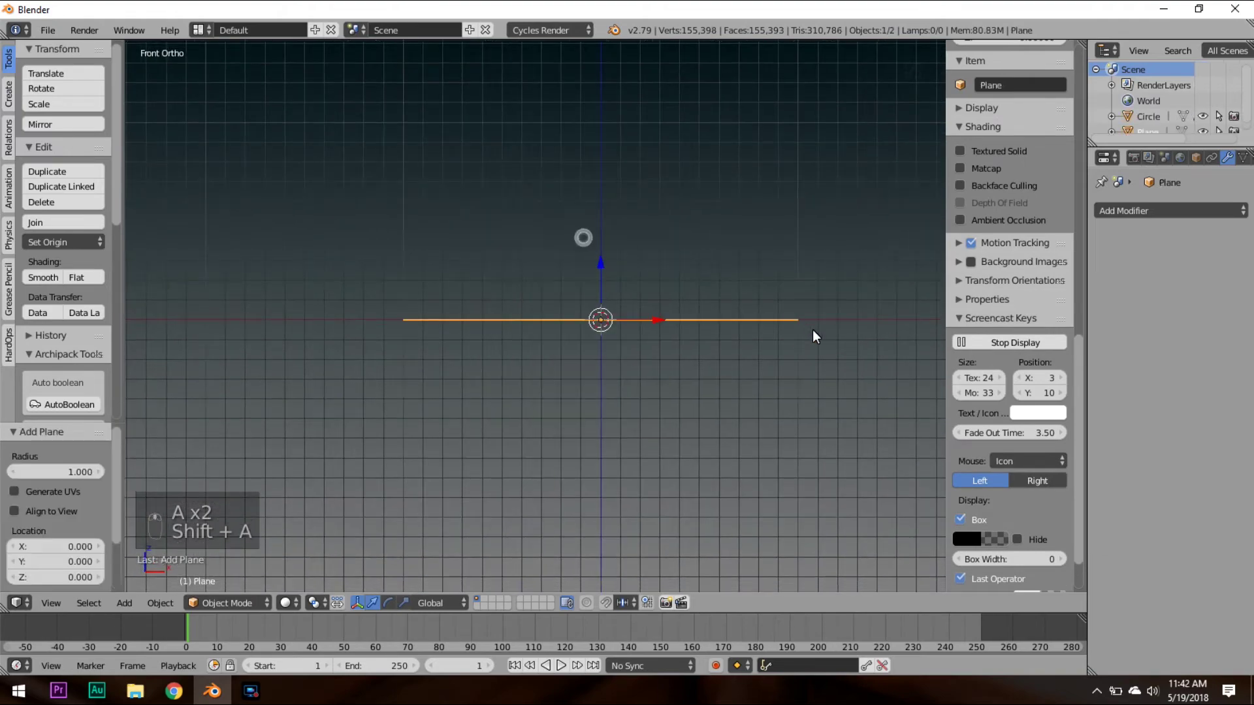
pyautogui.press('s')
pyautogui.click(165, 410)
pyautogui.scroll(-4, 568, 380)
pyautogui.press('r')
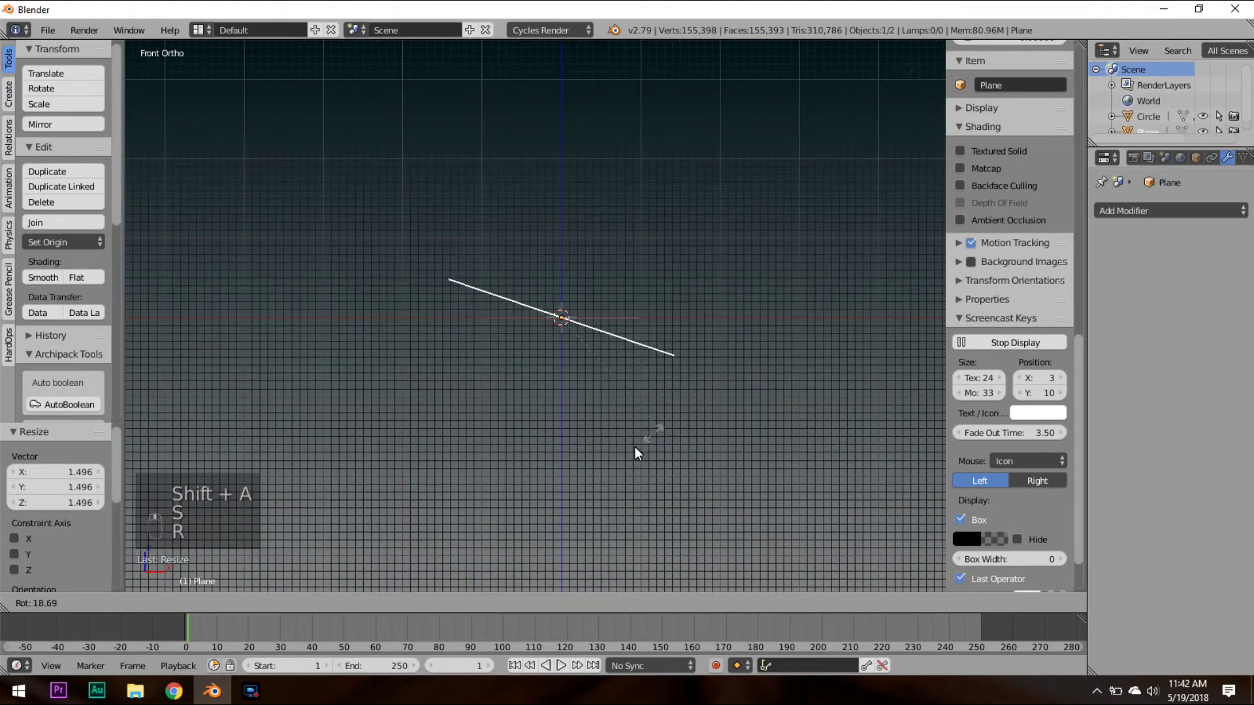
pyautogui.click(599, 457)
pyautogui.press('g')
pyautogui.click(689, 339)
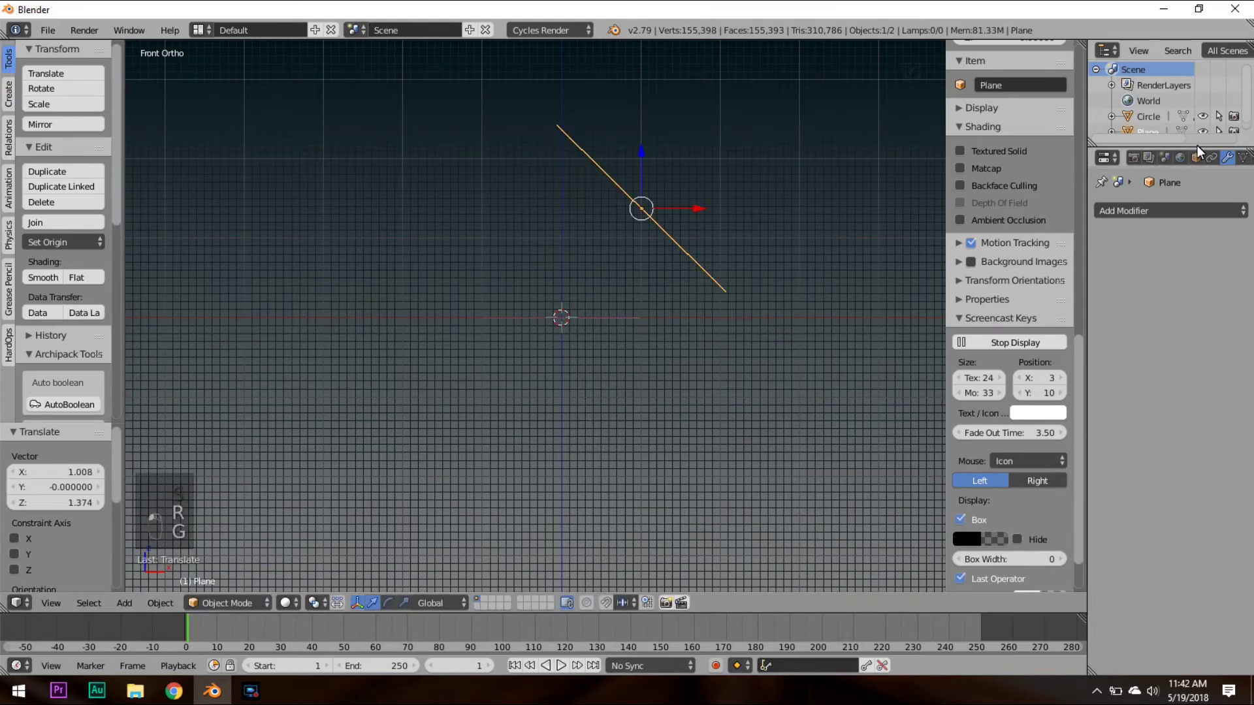
pyautogui.scroll(-3, 1199, 157)
# Give the plane a new material named 'Emission' with an Emission surface shader.
pyautogui.click(1164, 157)
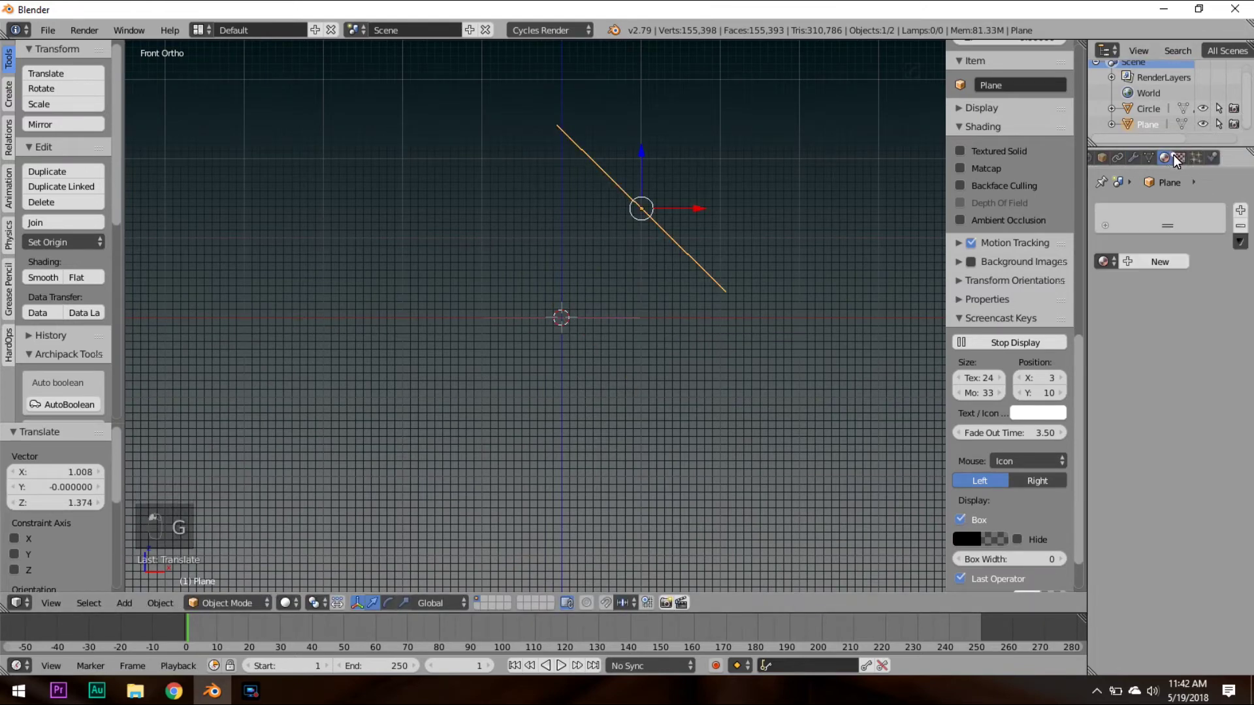
pyautogui.click(1138, 264)
pyautogui.click(1142, 221)
pyautogui.write('Emission')
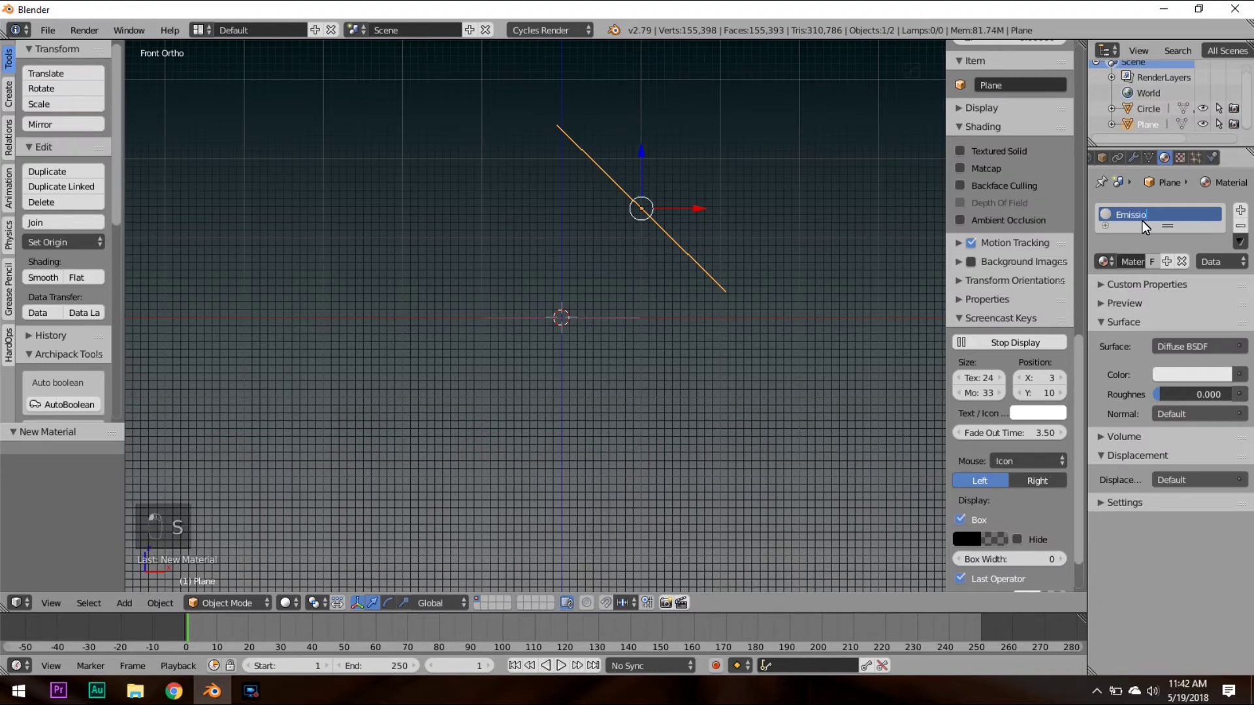
pyautogui.press('Return')
pyautogui.click(1176, 344)
pyautogui.click(1047, 470)
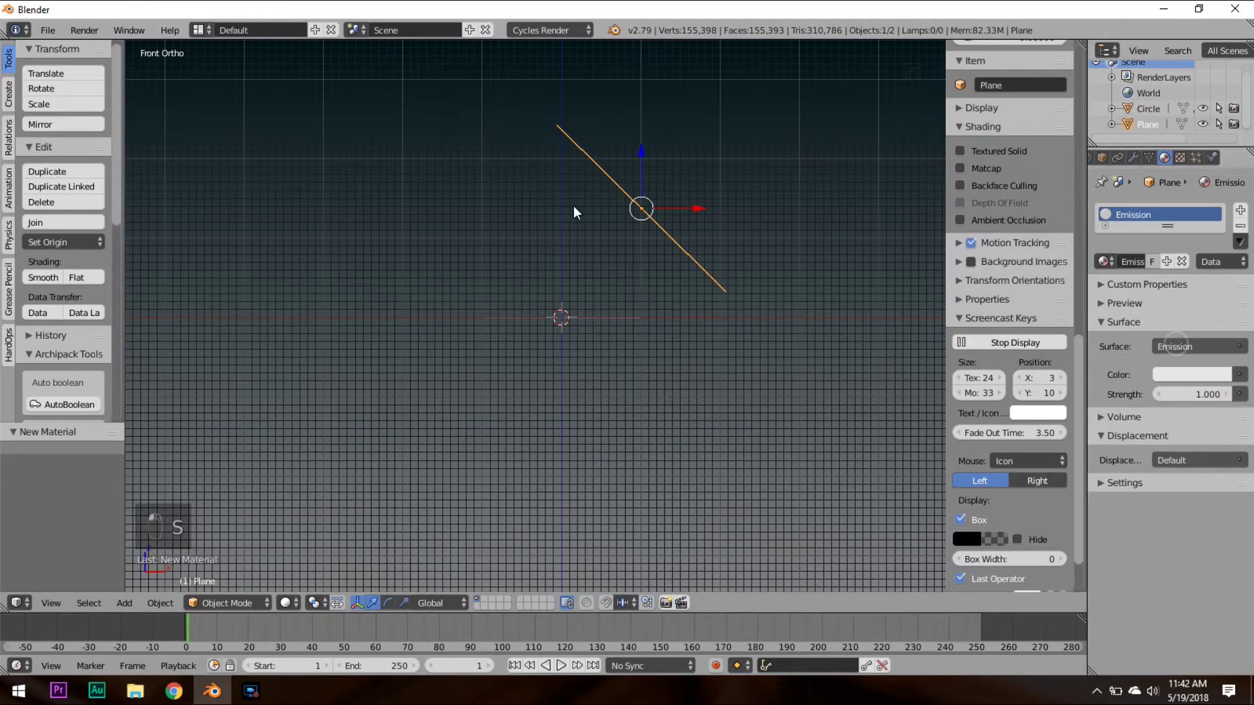
pyautogui.moveTo(573, 205); pyautogui.dragTo(647, 339, button='middle')
pyautogui.hotkey('shift', 'a')
# Add a camera aligned to the current view and fly it closer to frame the disc.
pyautogui.click(574, 529)
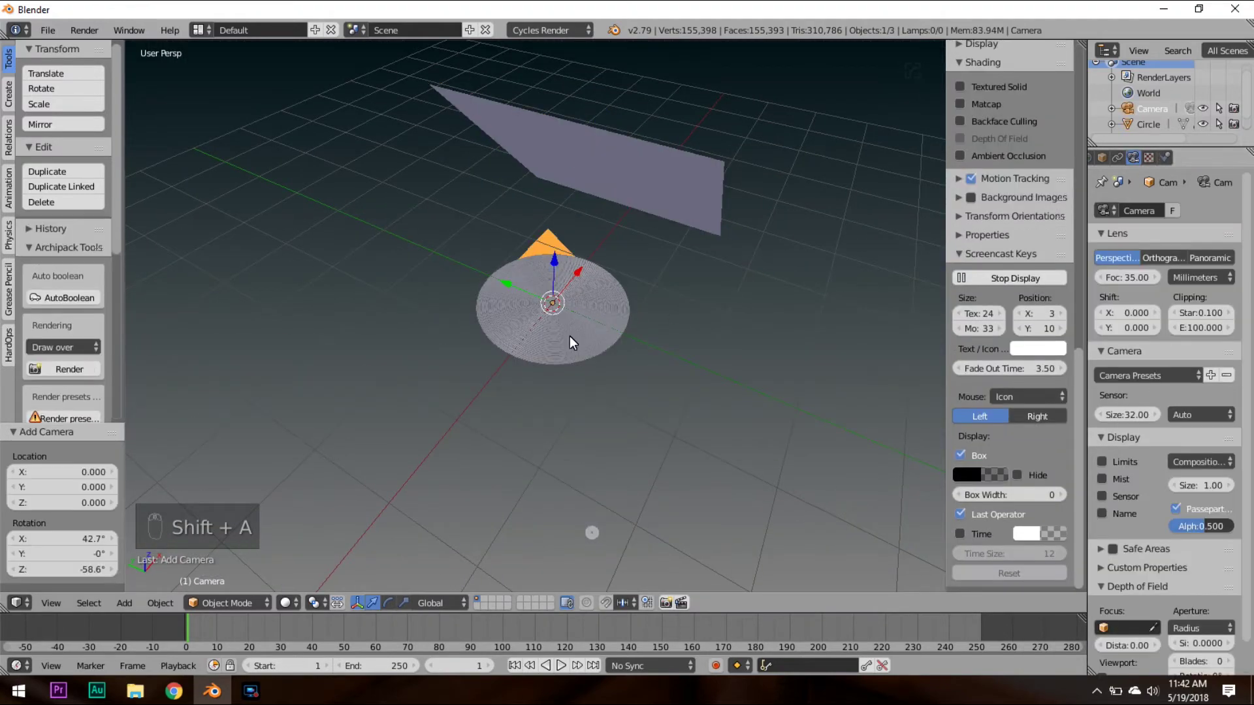
pyautogui.press('ctrl+alt+KP_0')
pyautogui.hotkey('shift', 'f')
pyautogui.scroll(2, 535, 316)
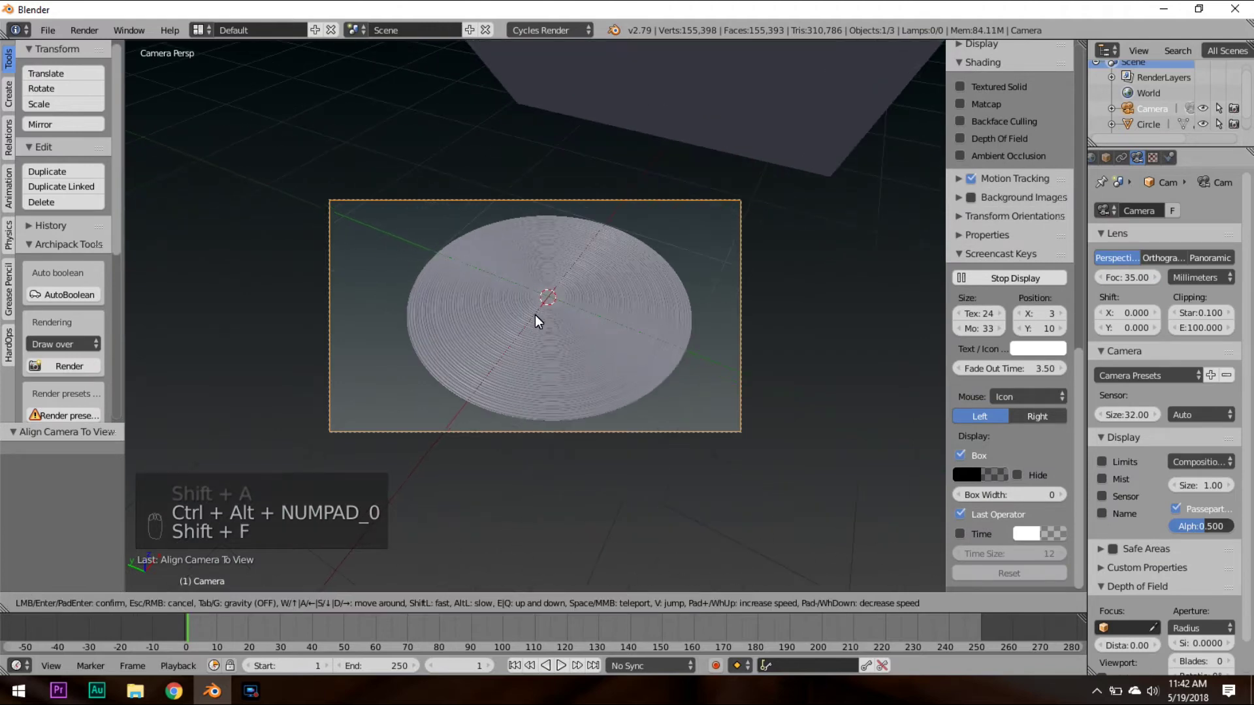
pyautogui.click(535, 316)
# Draw a render border around the disc and preview it in rendered shading.
pyautogui.hotkey('shift', 'b')
pyautogui.moveTo(839, 470); pyautogui.dragTo(273, 120)
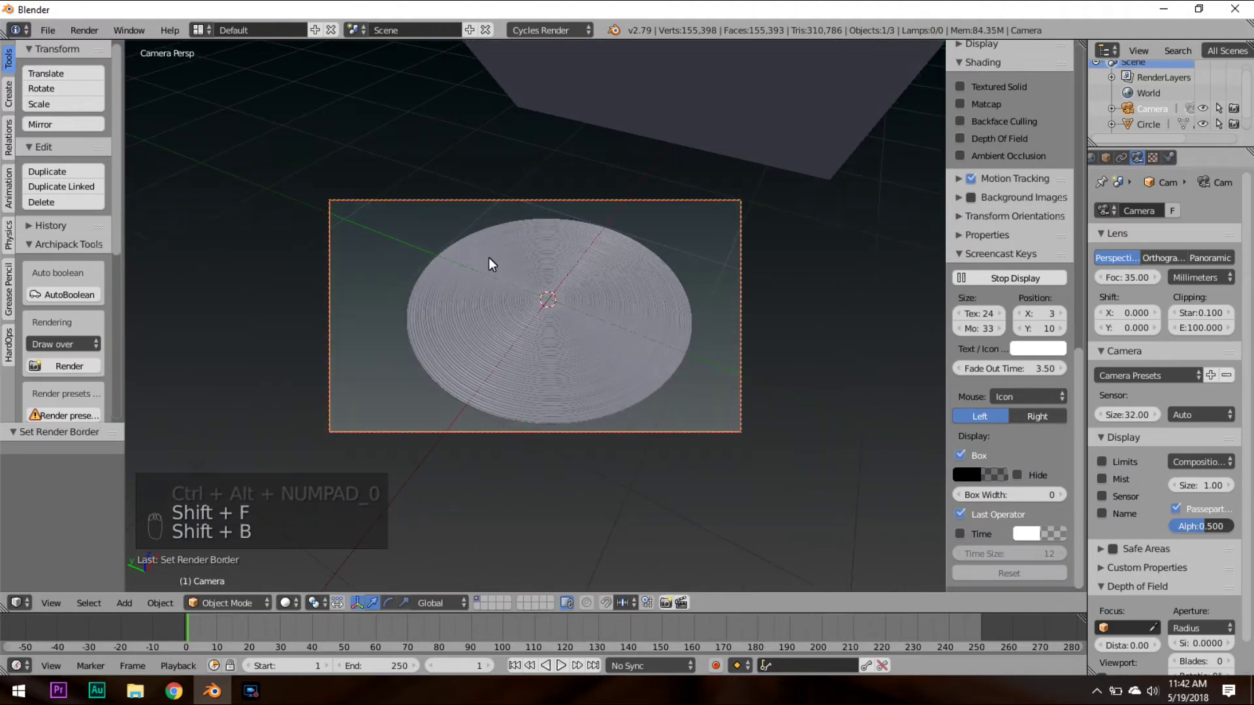
pyautogui.hotkey('shift', 'z')
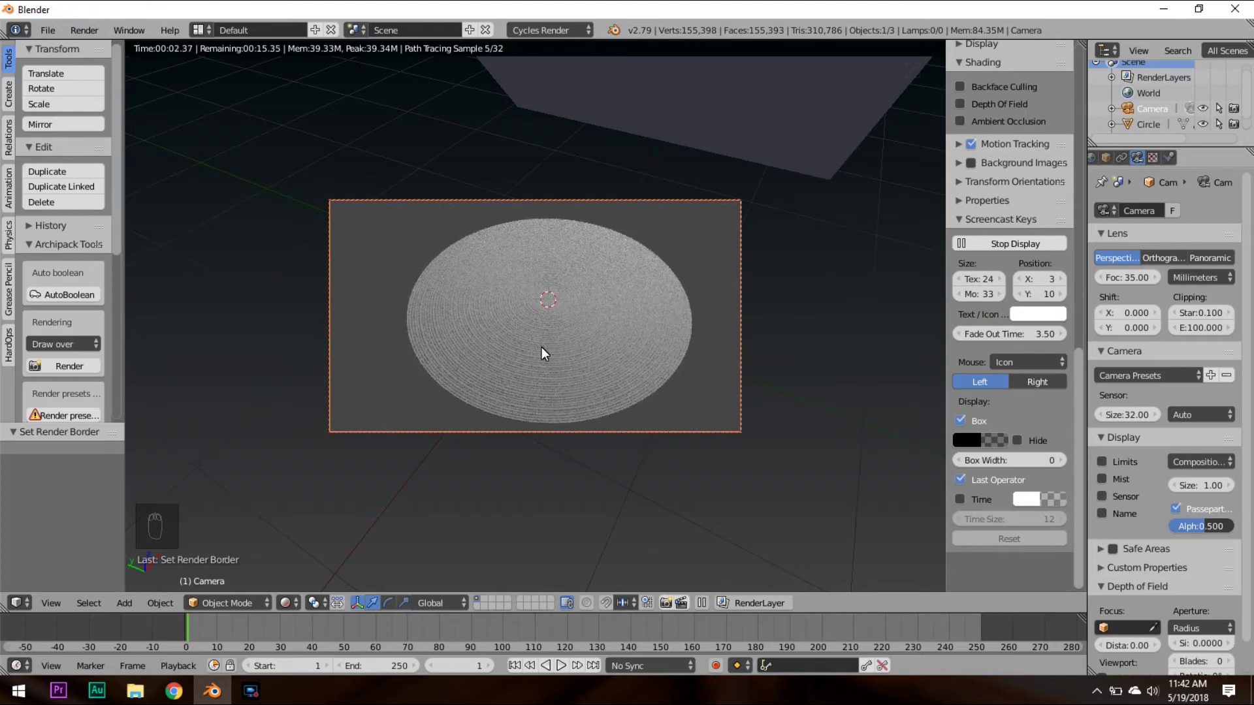
pyautogui.hotkey('shift', 'z')
pyautogui.click(204, 28)
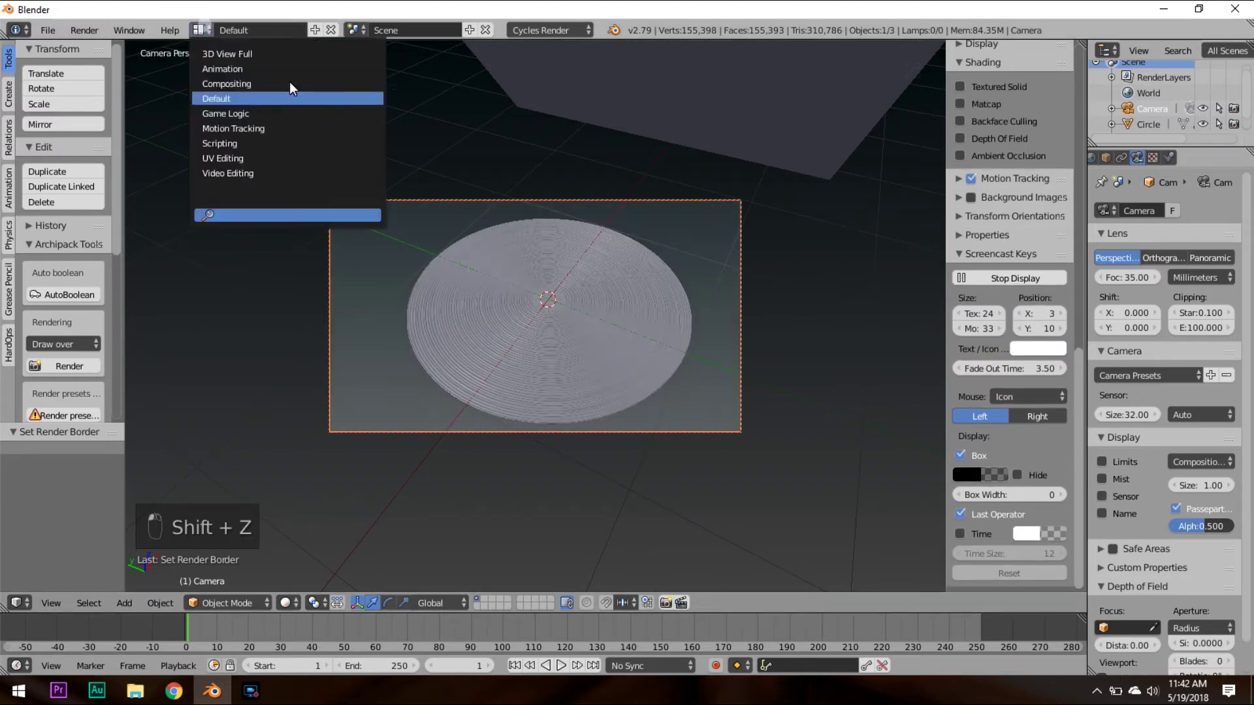
# In the Compositing layout, select the disc Circle and create a new material for it.
pyautogui.click(307, 83)
pyautogui.press('z')
pyautogui.press('z')
pyautogui.press('z')
pyautogui.rightClick(848, 522)
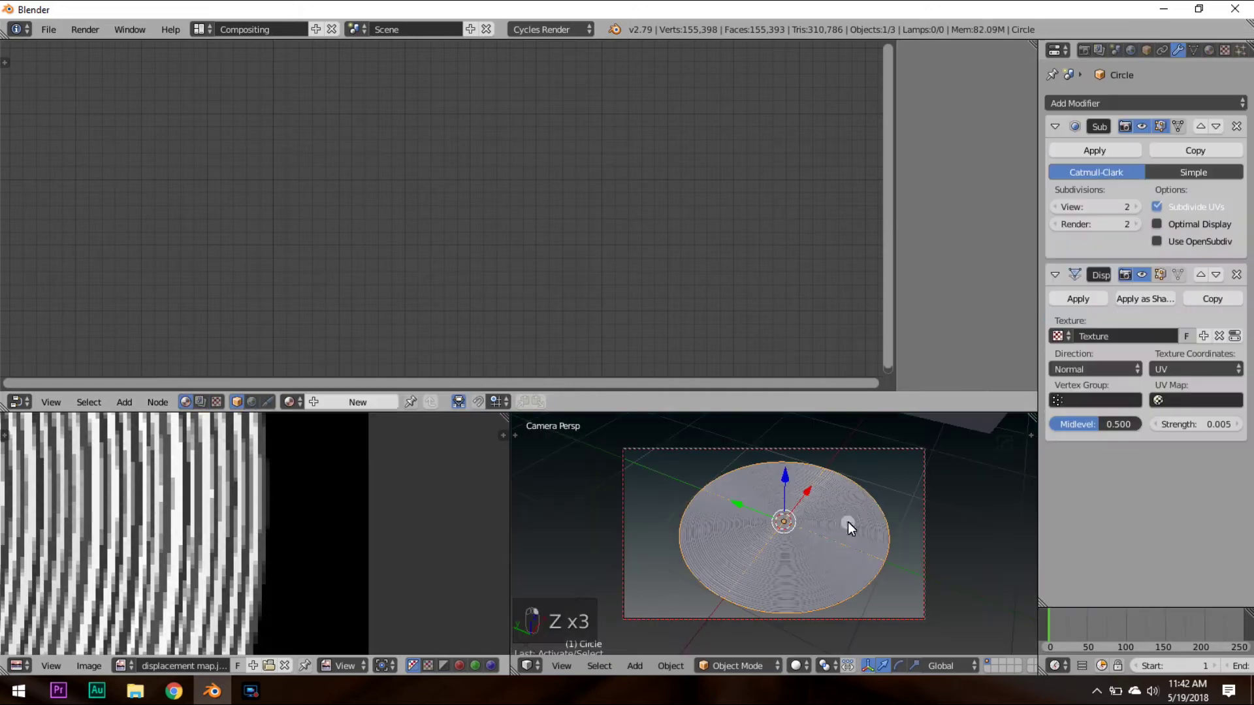
pyautogui.click(291, 401)
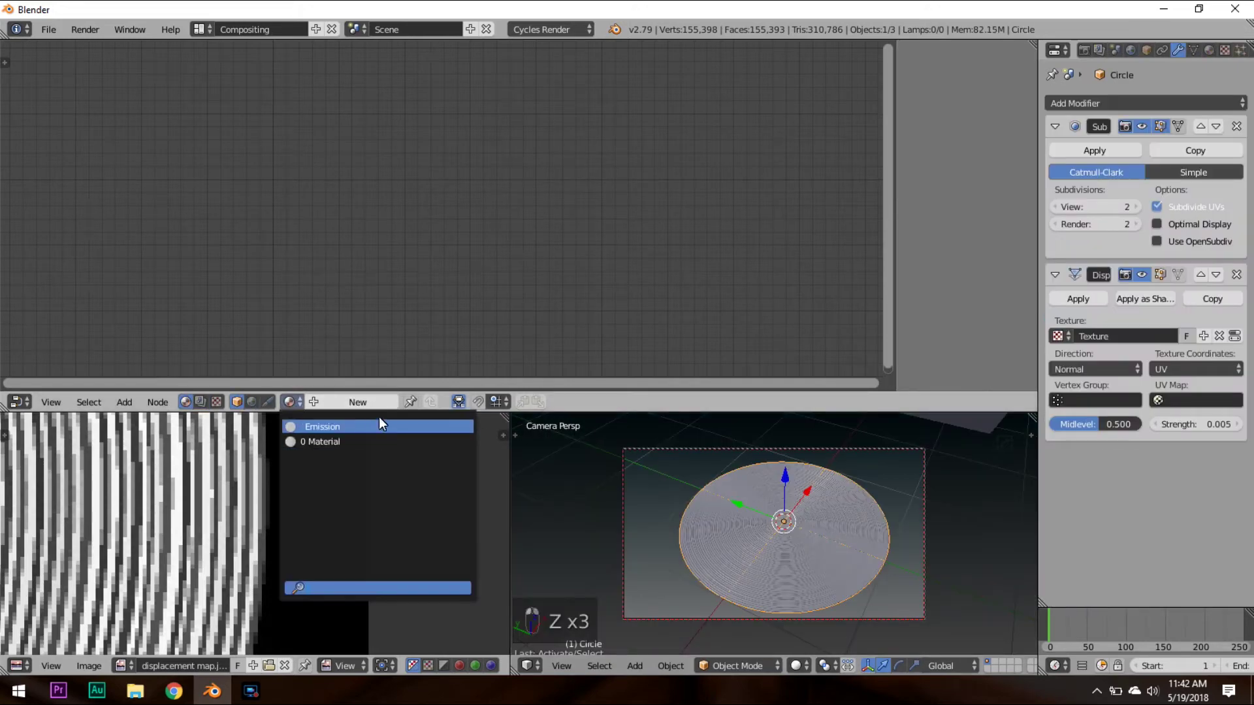
pyautogui.click(367, 400)
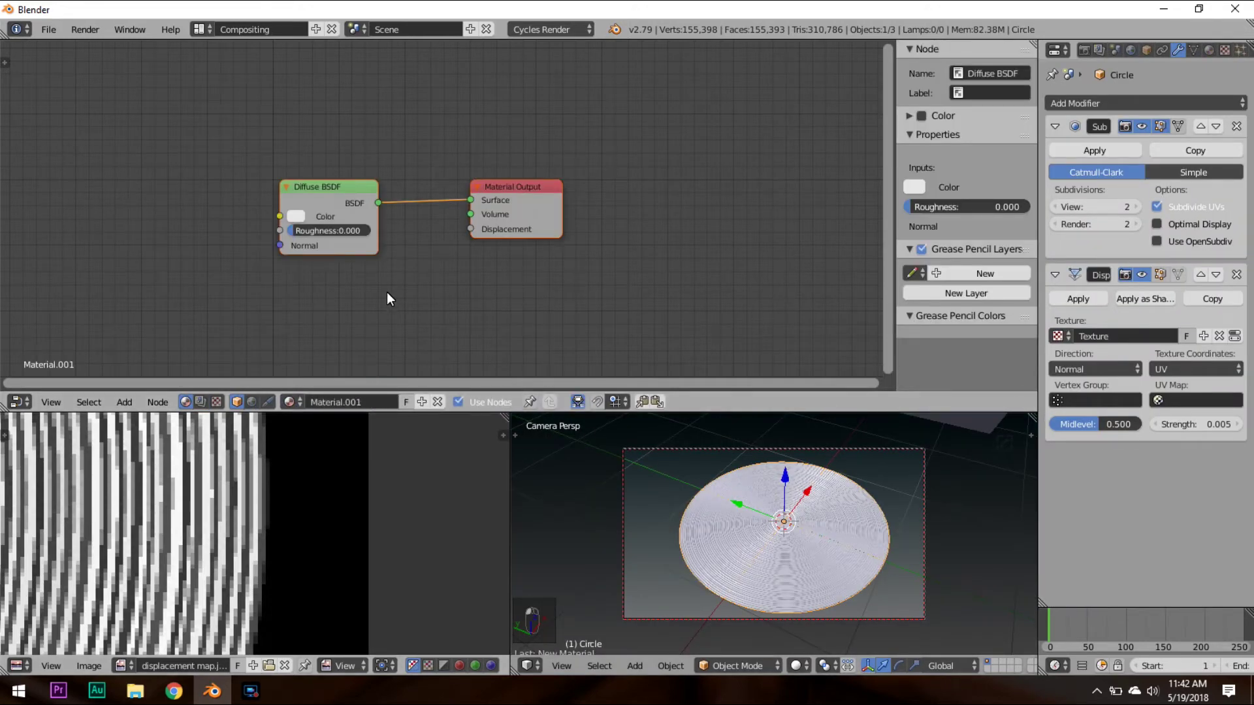
# Insert a Mix Shader node onto the link between Diffuse BSDF and Material Output.
pyautogui.hotkey('shift', 'z')
pyautogui.scroll(1, 366, 274)
pyautogui.moveTo(421, 245); pyautogui.dragTo(433, 180, button='middle')
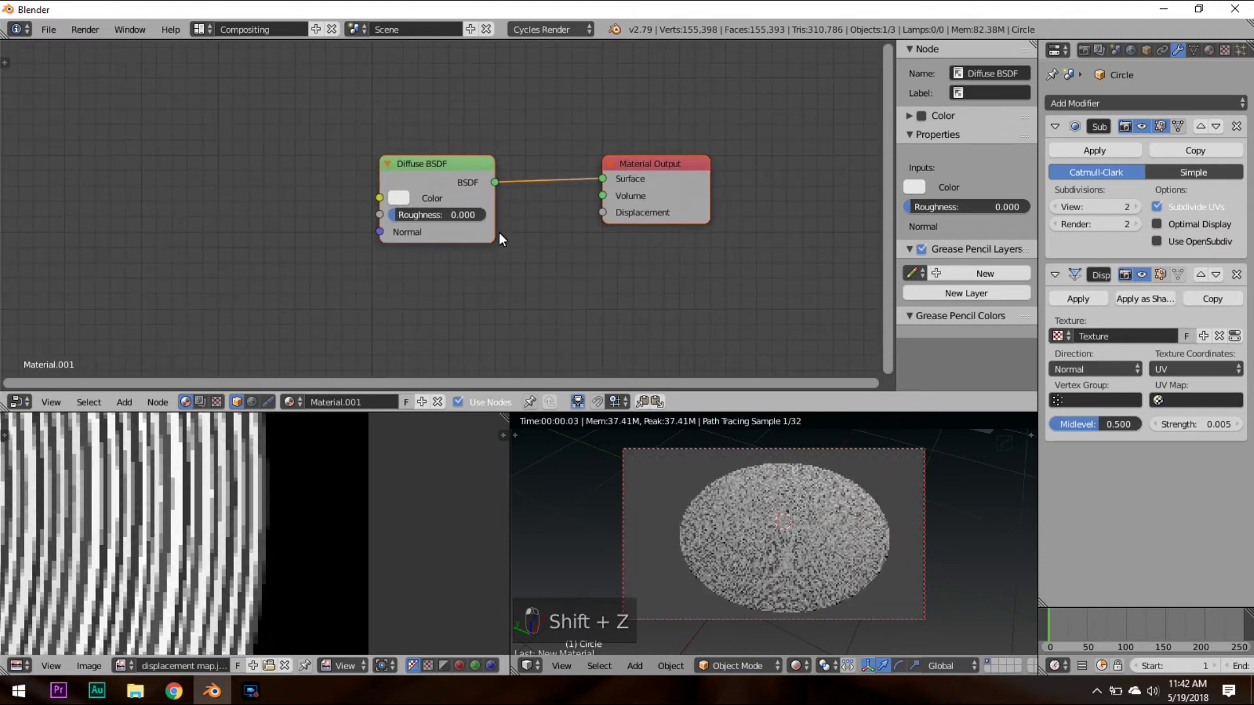
pyautogui.moveTo(562, 261); pyautogui.dragTo(508, 234, button='middle')
pyautogui.scroll(1, 508, 236)
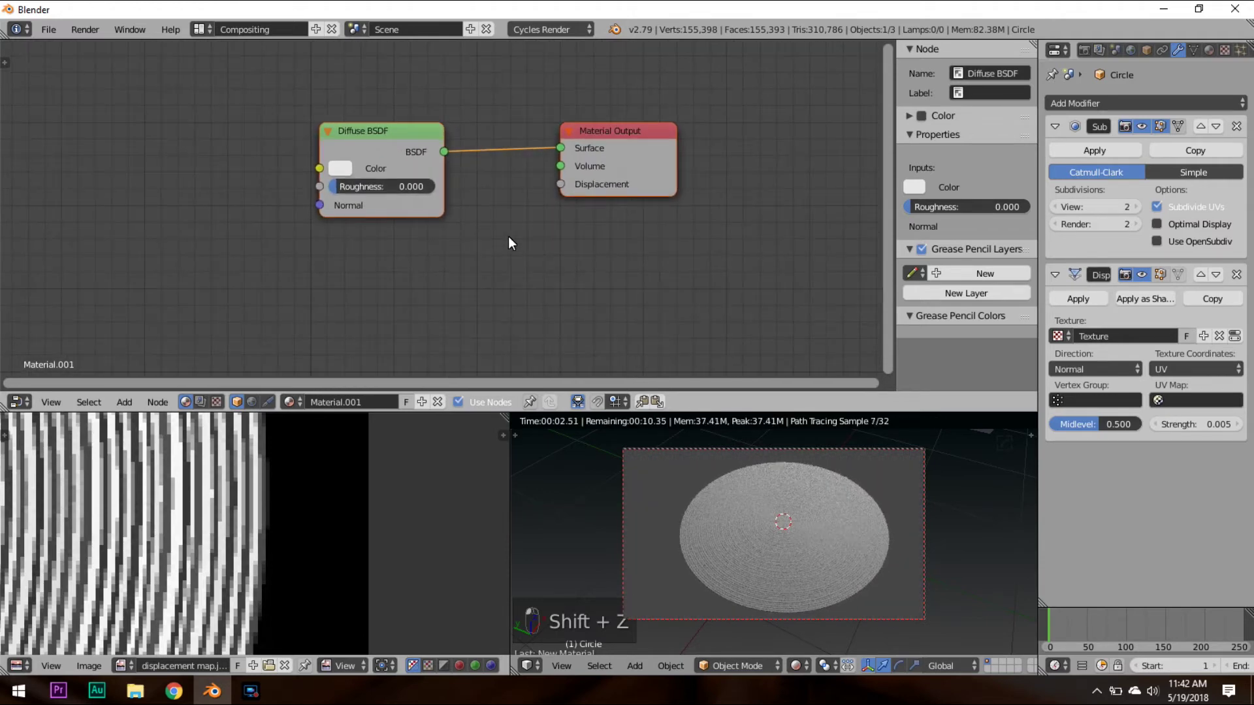
pyautogui.hotkey('shift', 'a')
pyautogui.click(508, 237)
pyautogui.write('mix')
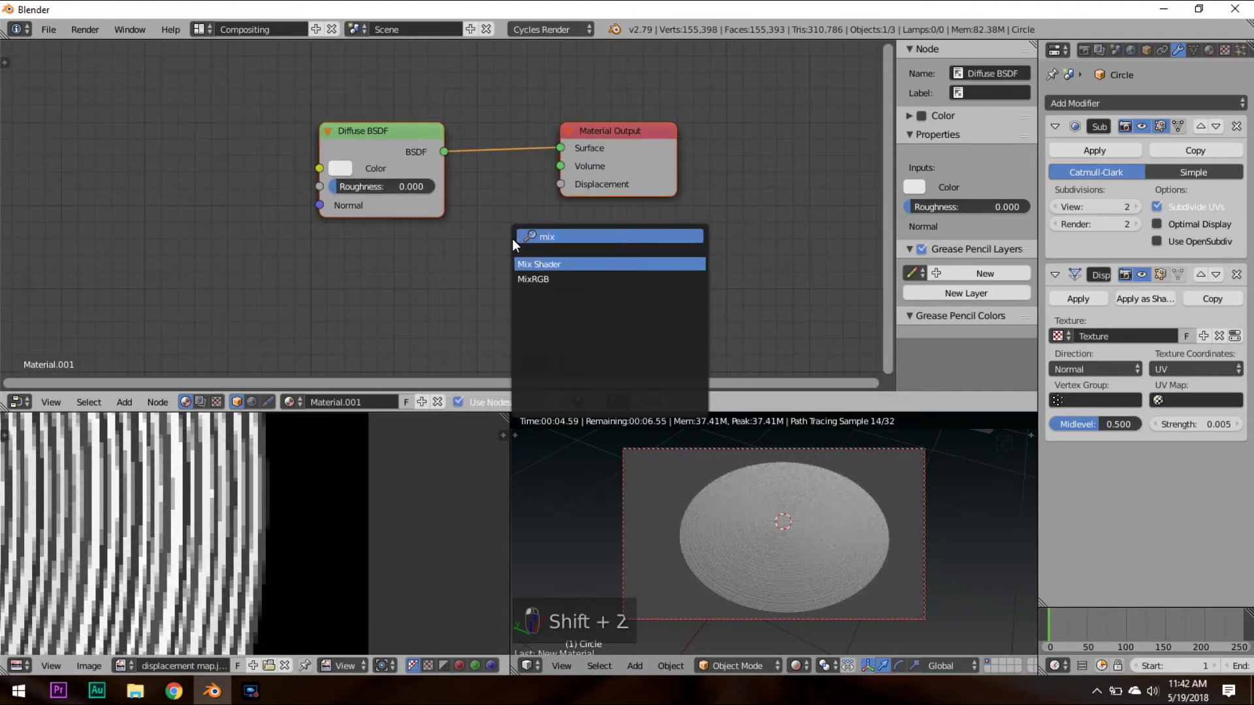
pyautogui.press('Return')
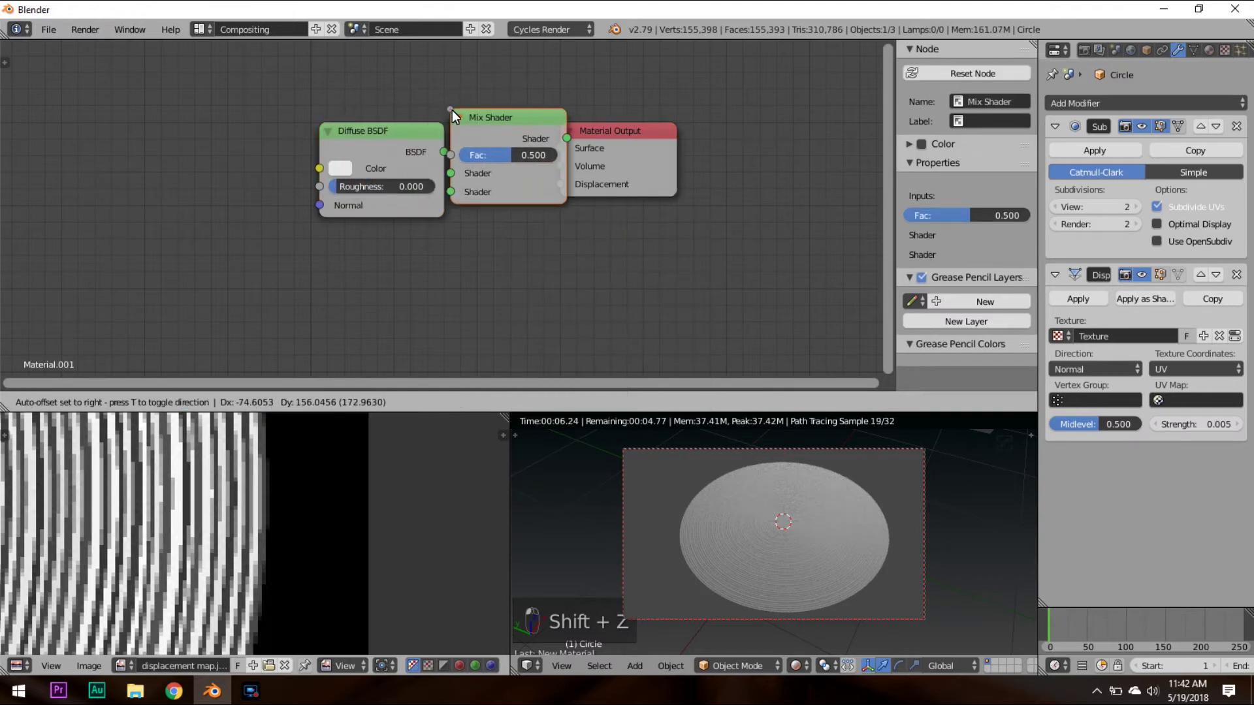
pyautogui.click(512, 111)
# Add a Glossy BSDF below the Diffuse node and wire it into the Mix Shader's second input.
pyautogui.hotkey('shift', 'a')
pyautogui.click(475, 319)
pyautogui.write('glos')
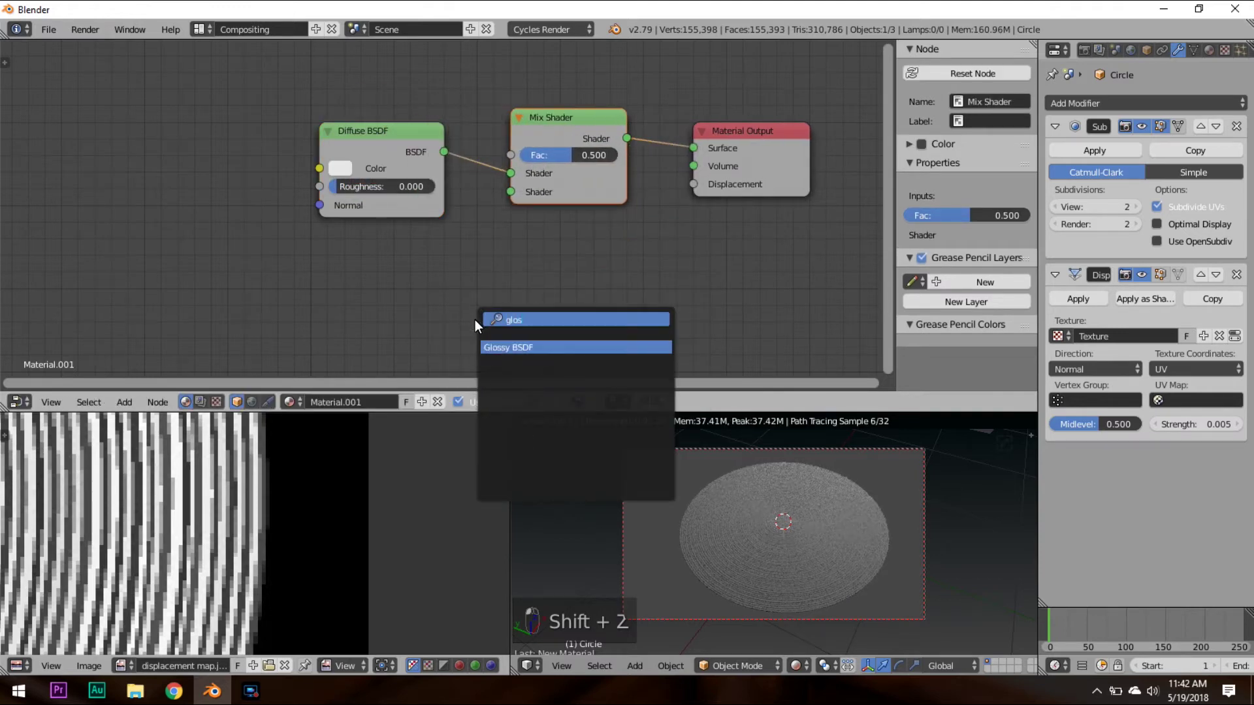
pyautogui.press('Return')
pyautogui.click(318, 272)
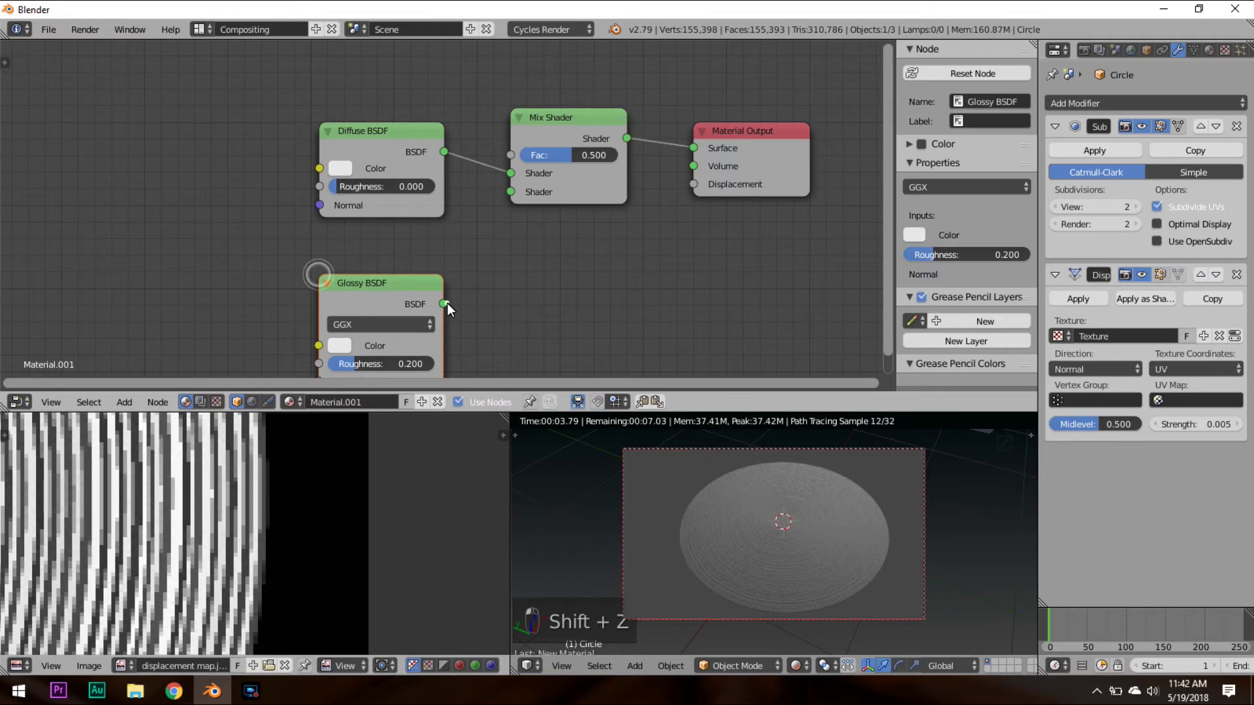
pyautogui.moveTo(448, 303); pyautogui.dragTo(515, 188)
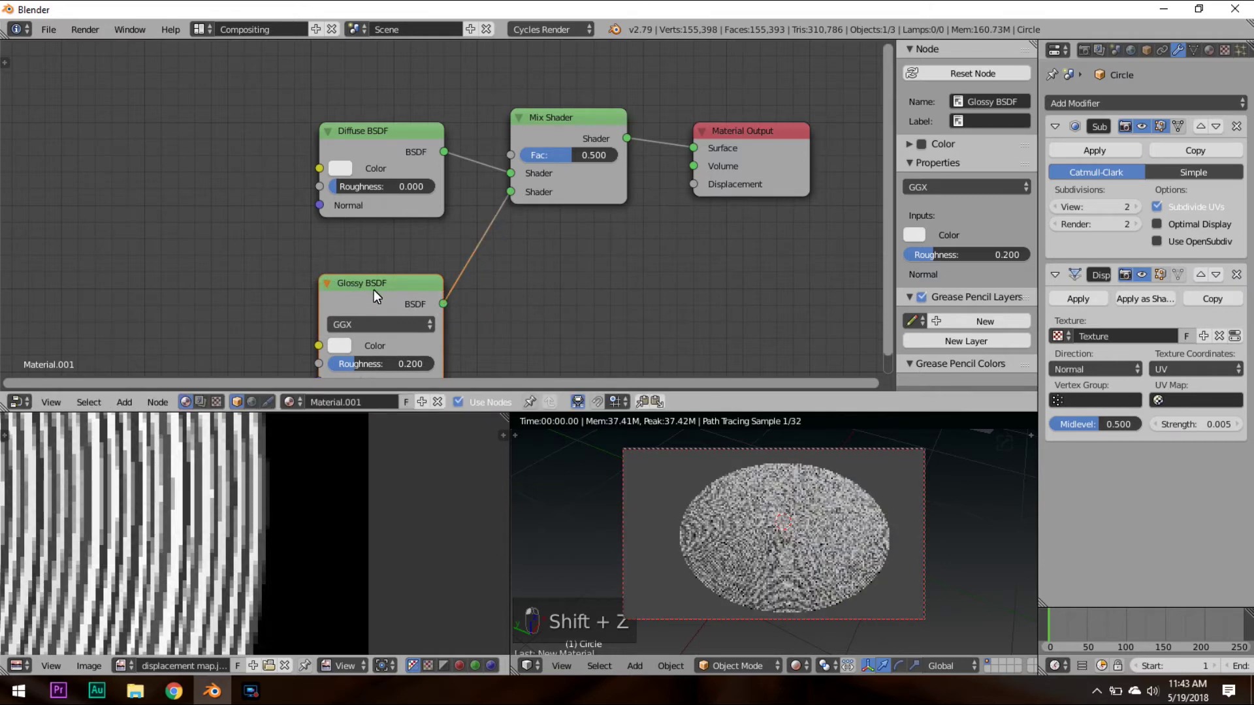
pyautogui.moveTo(392, 282); pyautogui.dragTo(404, 256)
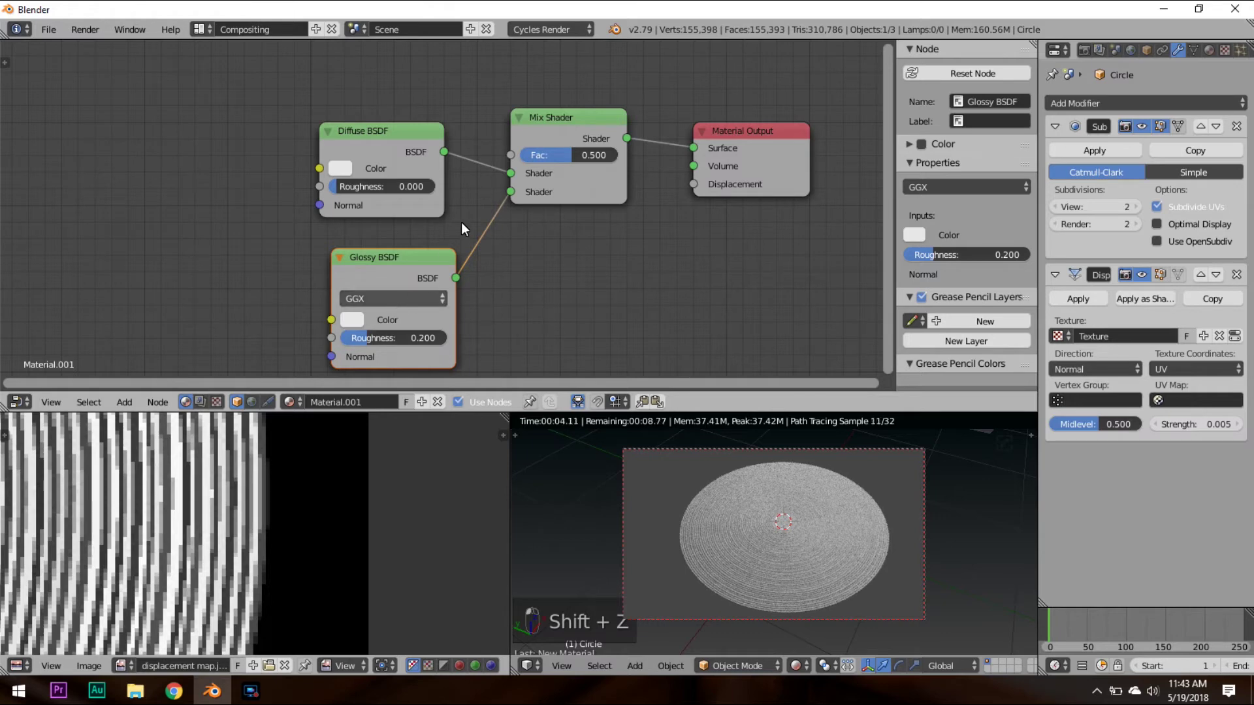
pyautogui.scroll(2, 496, 288)
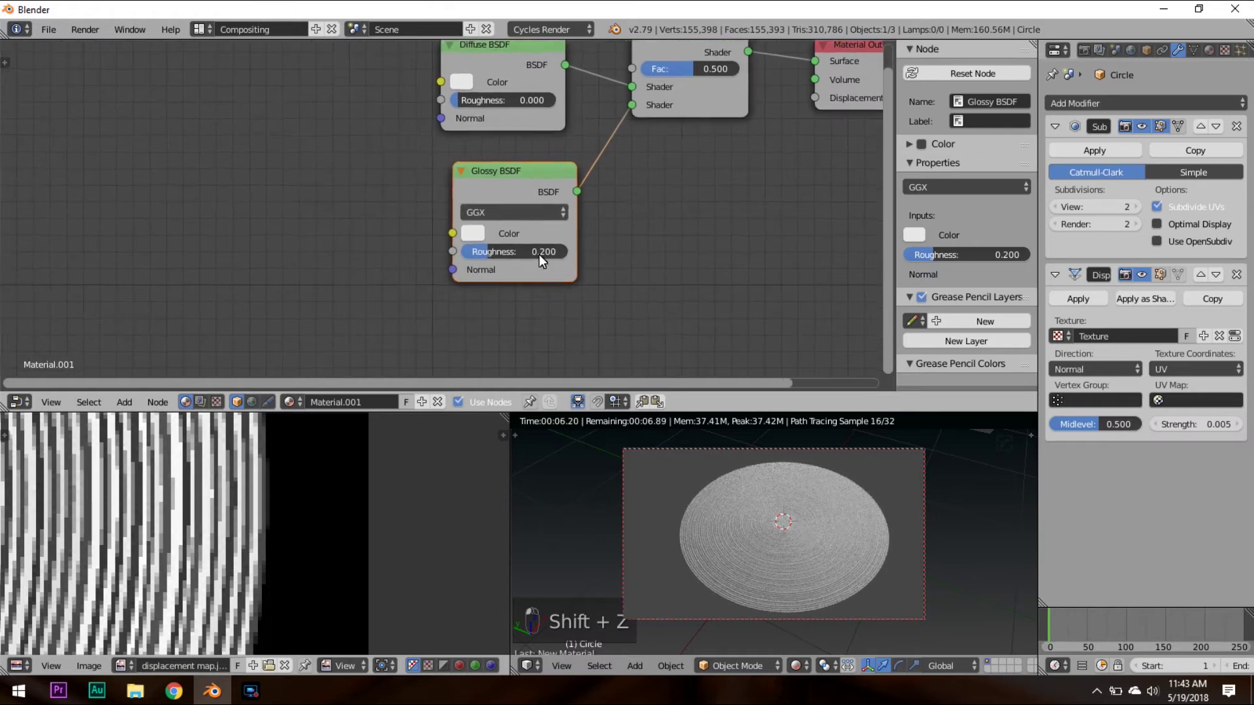
pyautogui.scroll(-3, 532, 241)
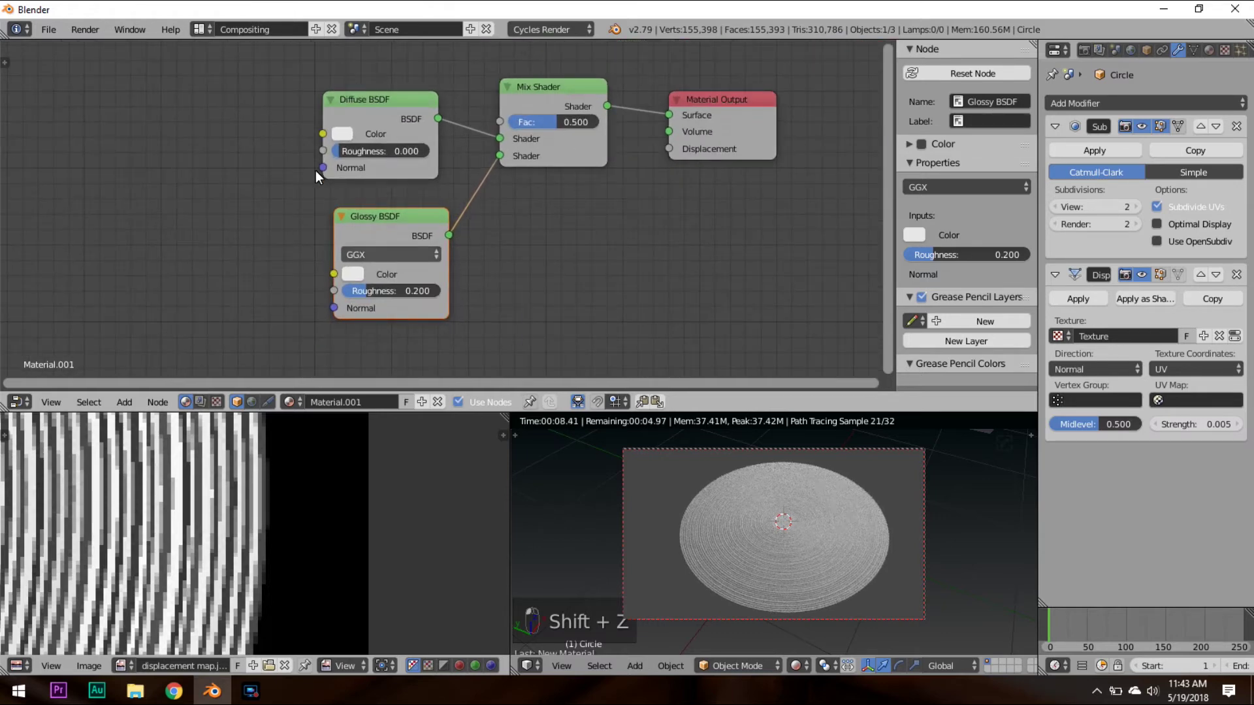
pyautogui.scroll(3, 401, 198)
# Darken both the Diffuse and Glossy shader colours to near black.
pyautogui.click(369, 132)
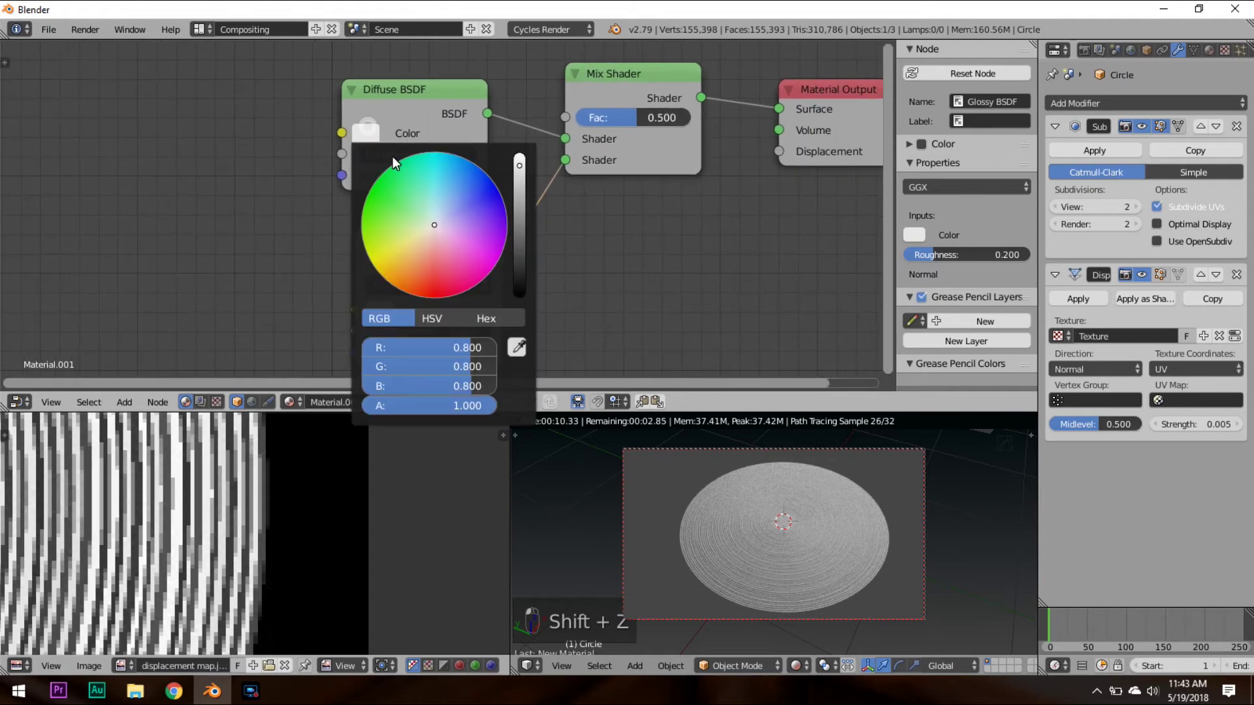
pyautogui.moveTo(521, 248); pyautogui.dragTo(530, 291)
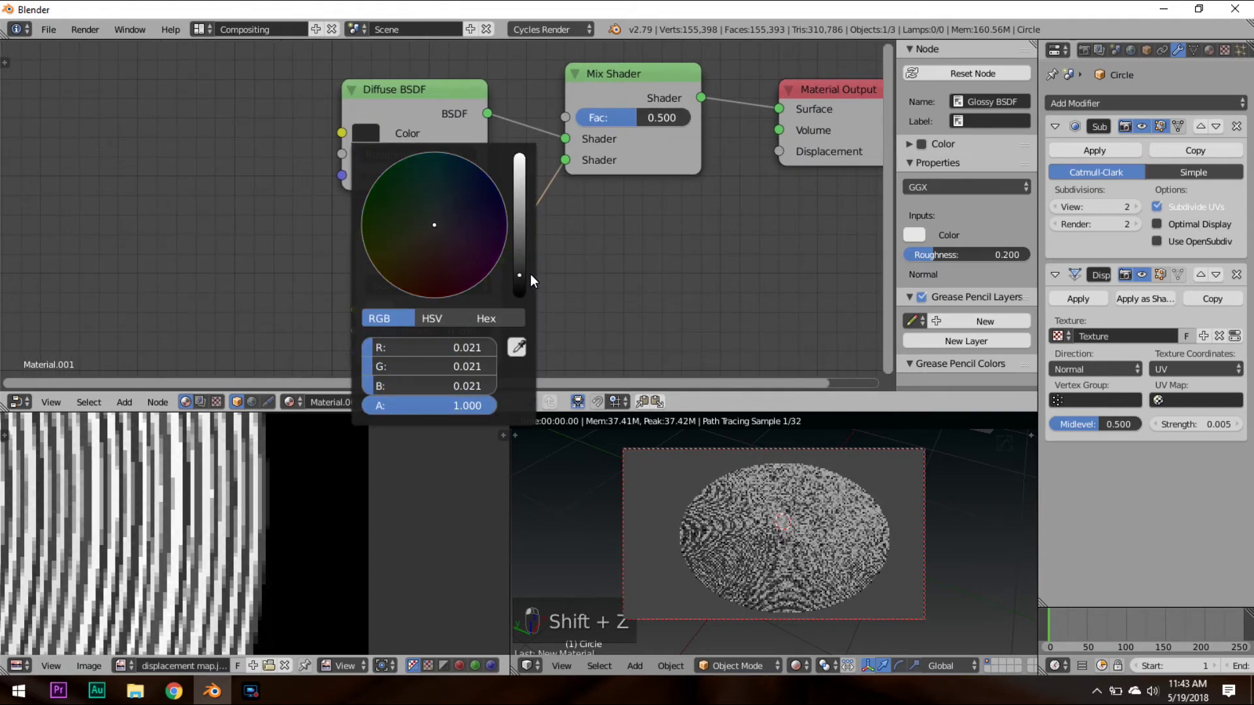
pyautogui.click(388, 311)
pyautogui.moveTo(532, 340); pyautogui.dragTo(559, 404)
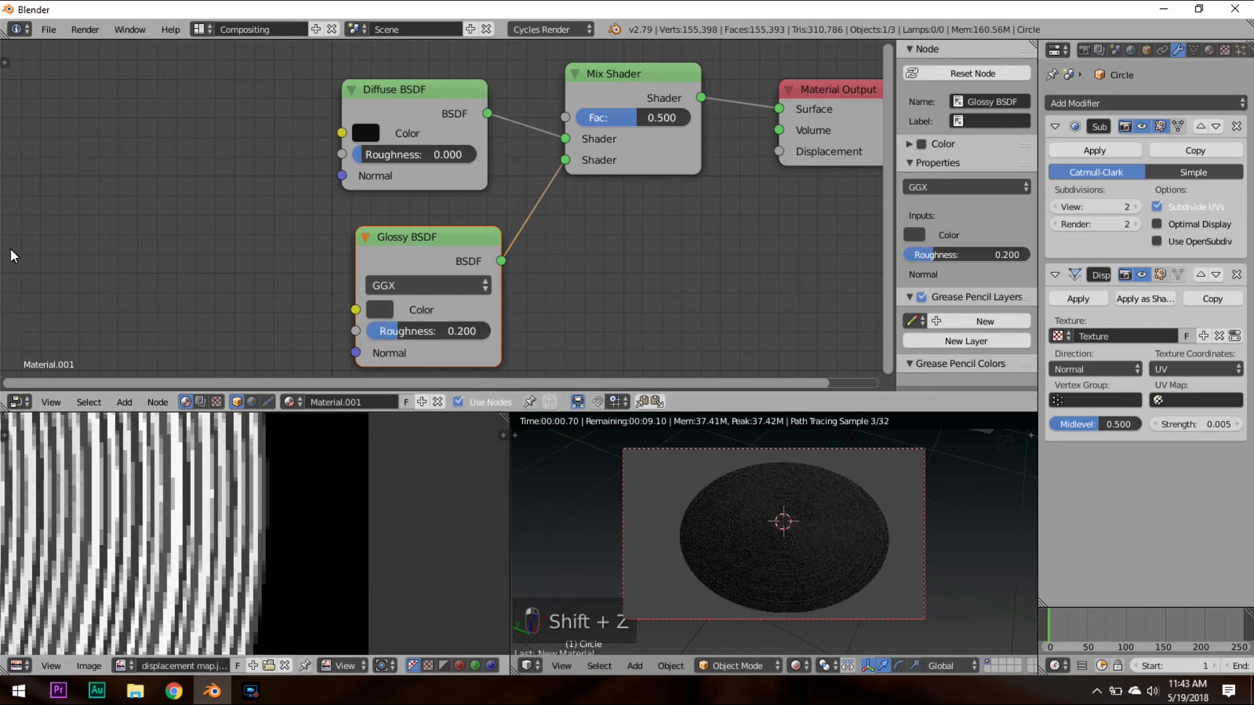
# Set the Glossy BSDF roughness to 0.100.
pyautogui.scroll(4, 841, 562)
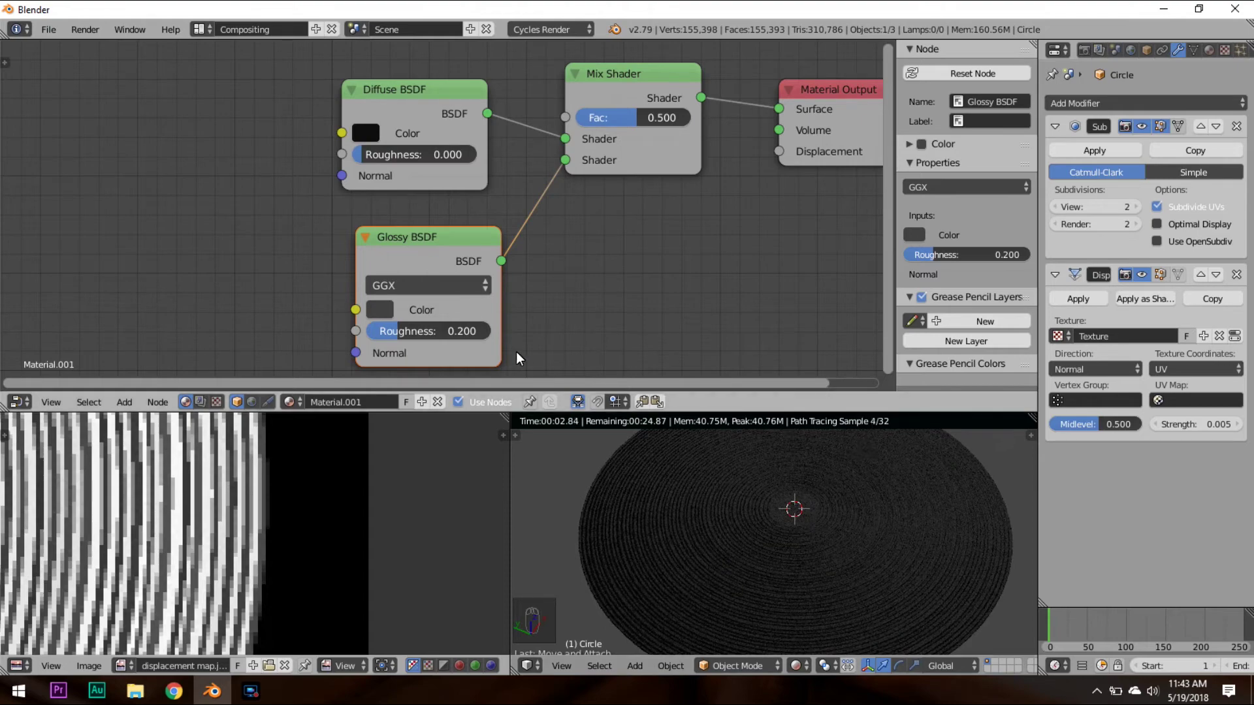
pyautogui.click(435, 332)
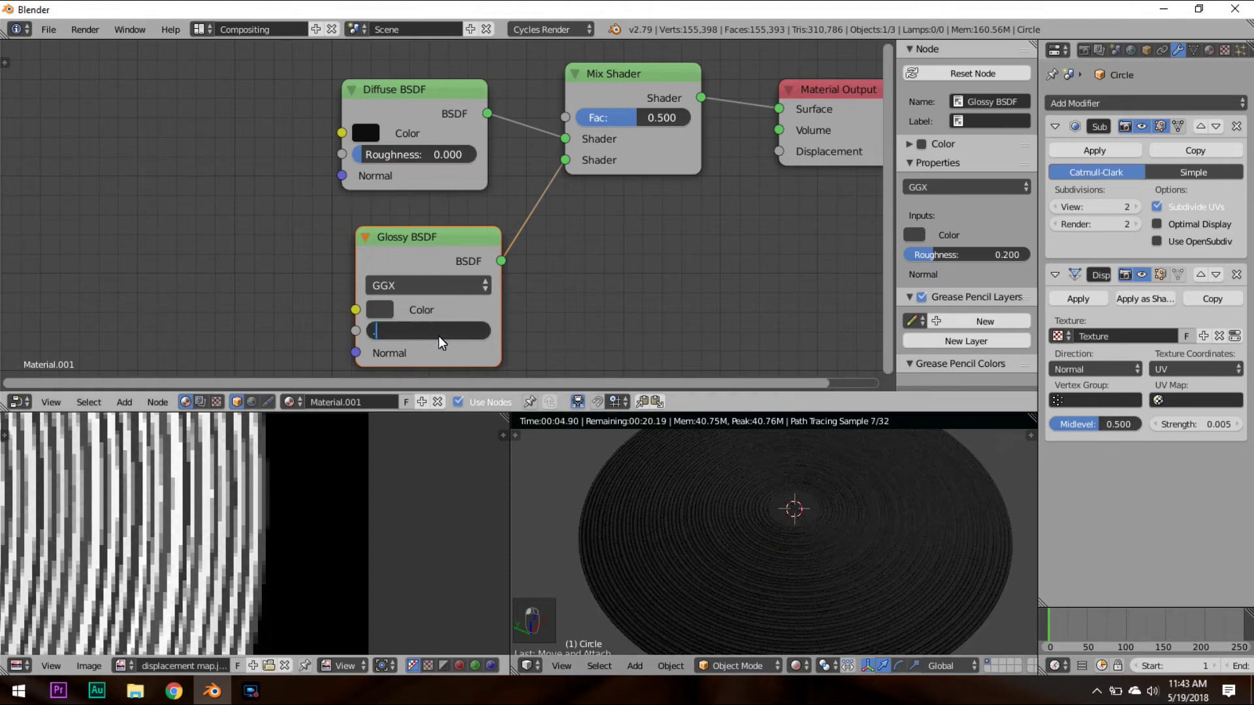
pyautogui.write('.1')
pyautogui.press('Return')
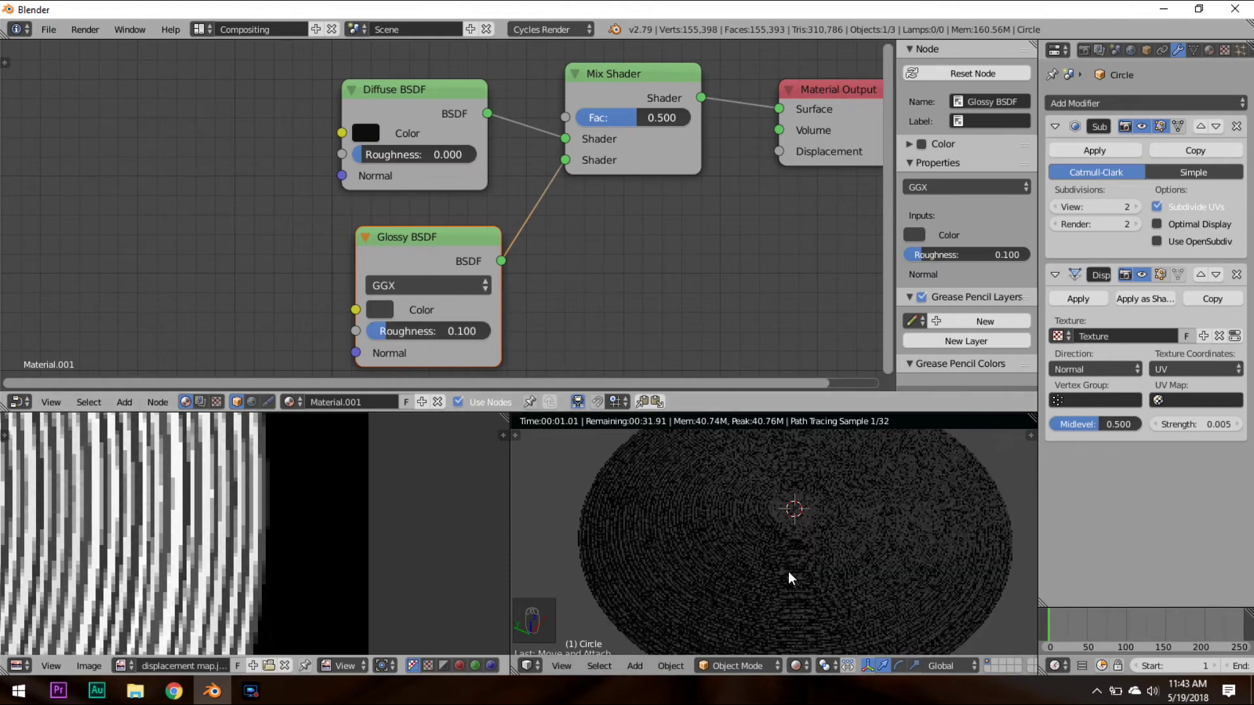
pyautogui.hotkey('shift', 'z')
pyautogui.moveTo(859, 548)
pyautogui.mouseDown(button='middle')
pyautogui.moveTo(829, 560)
pyautogui.moveTo(848, 513)
pyautogui.mouseUp(button='middle')
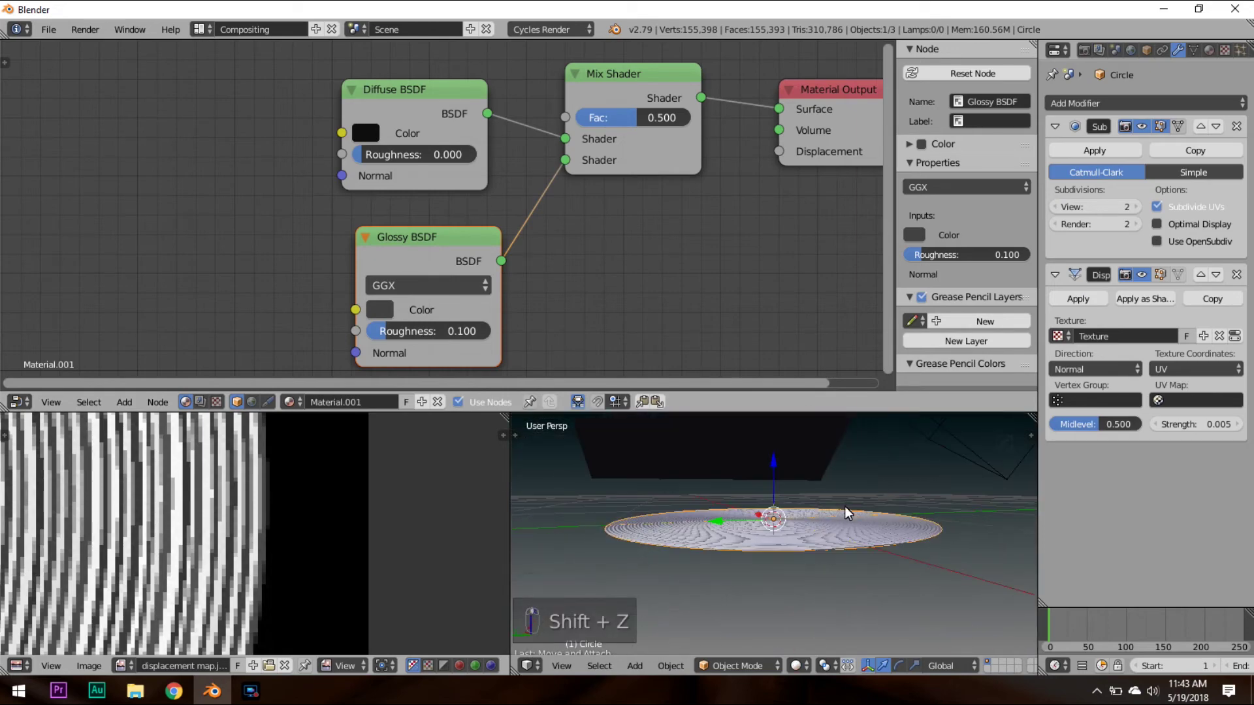
# Divide the Displace modifier Strength by 5, giving 0.001.
pyautogui.scroll(4, 804, 549)
pyautogui.moveTo(818, 566); pyautogui.dragTo(849, 549, button='middle')
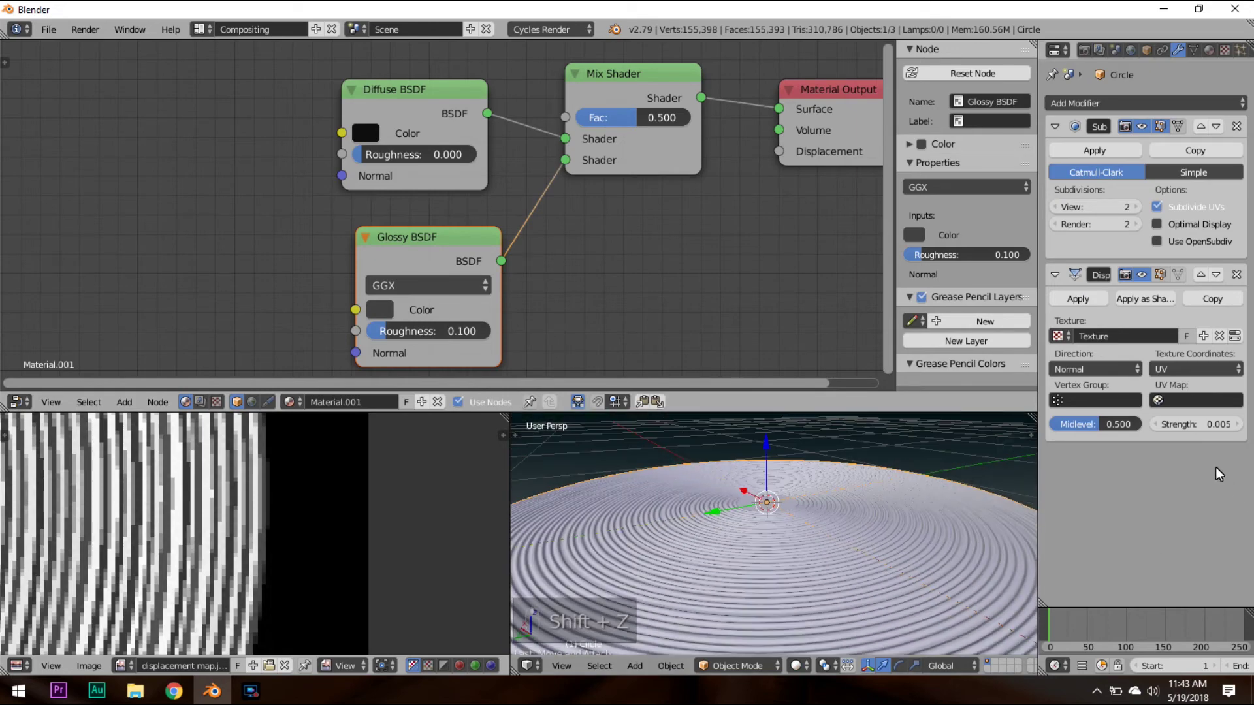
pyautogui.click(1212, 425)
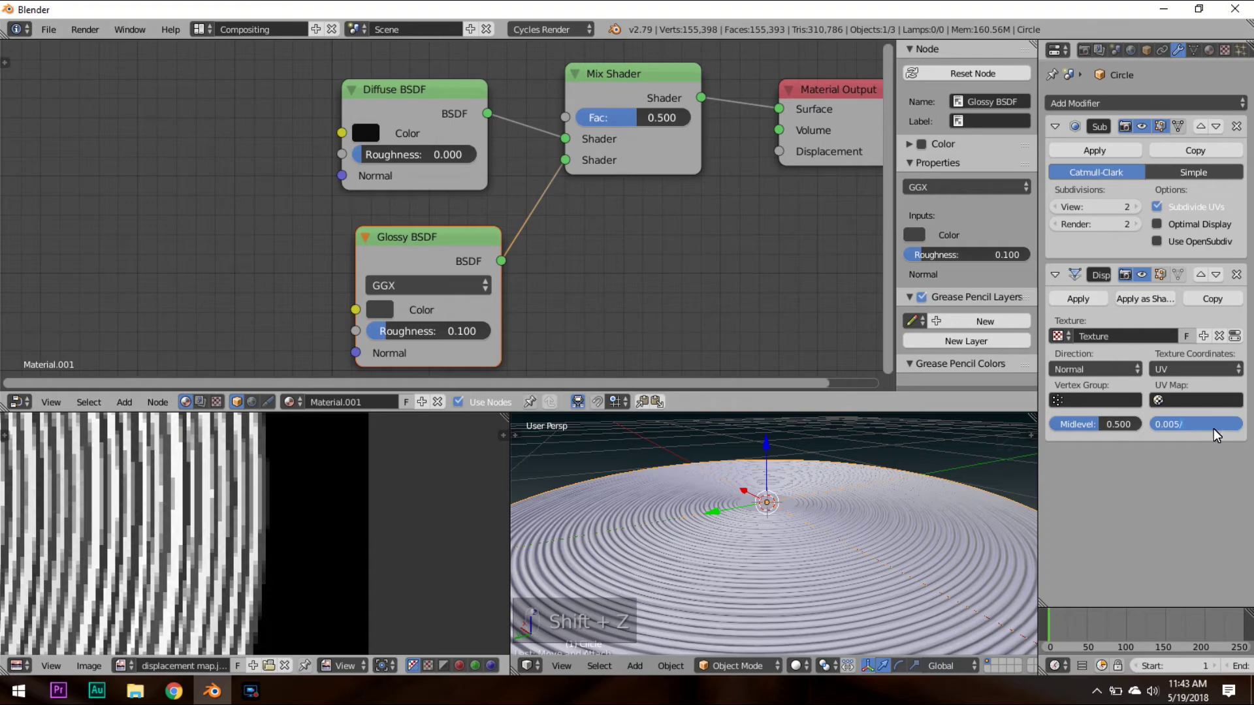
pyautogui.write('/5')
pyautogui.press('Return')
# Preview the finer grooves in rendered shading through the camera view.
pyautogui.moveTo(849, 555); pyautogui.dragTo(824, 594, button='middle')
pyautogui.hotkey('shift', 'z')
pyautogui.press('KP_0')
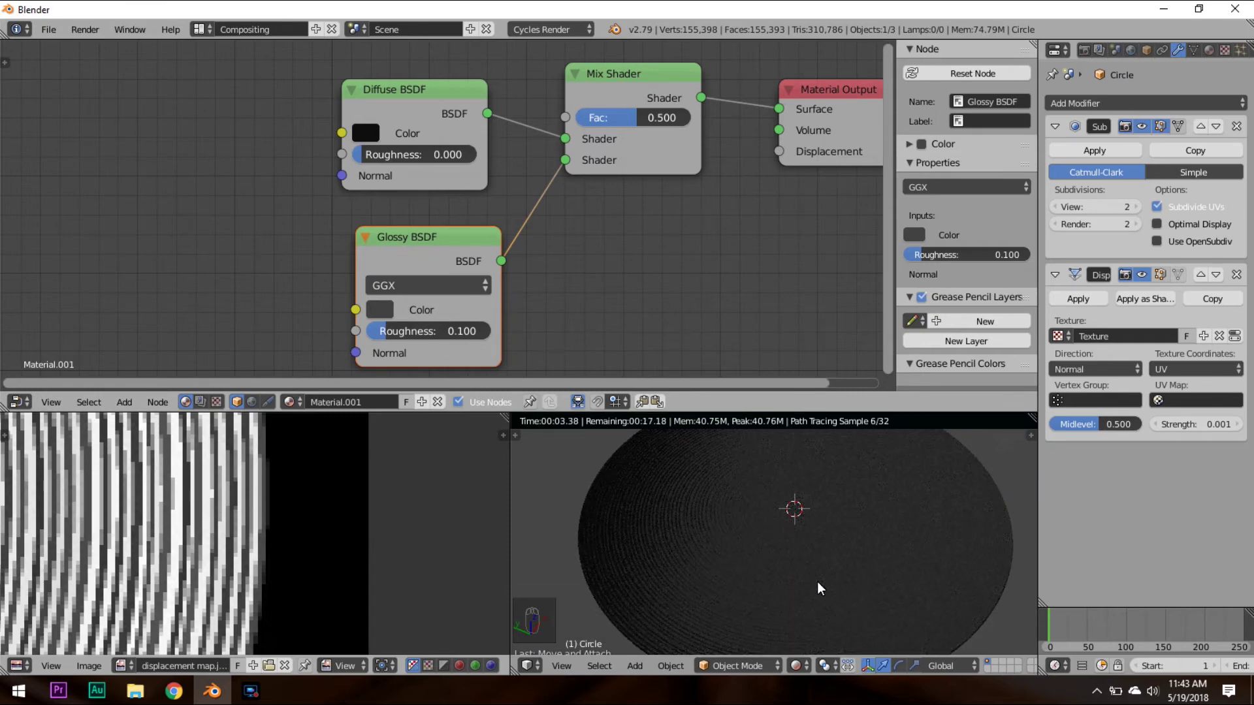
pyautogui.hotkey('shift', 'z')
pyautogui.moveTo(809, 570); pyautogui.dragTo(817, 557, button='middle')
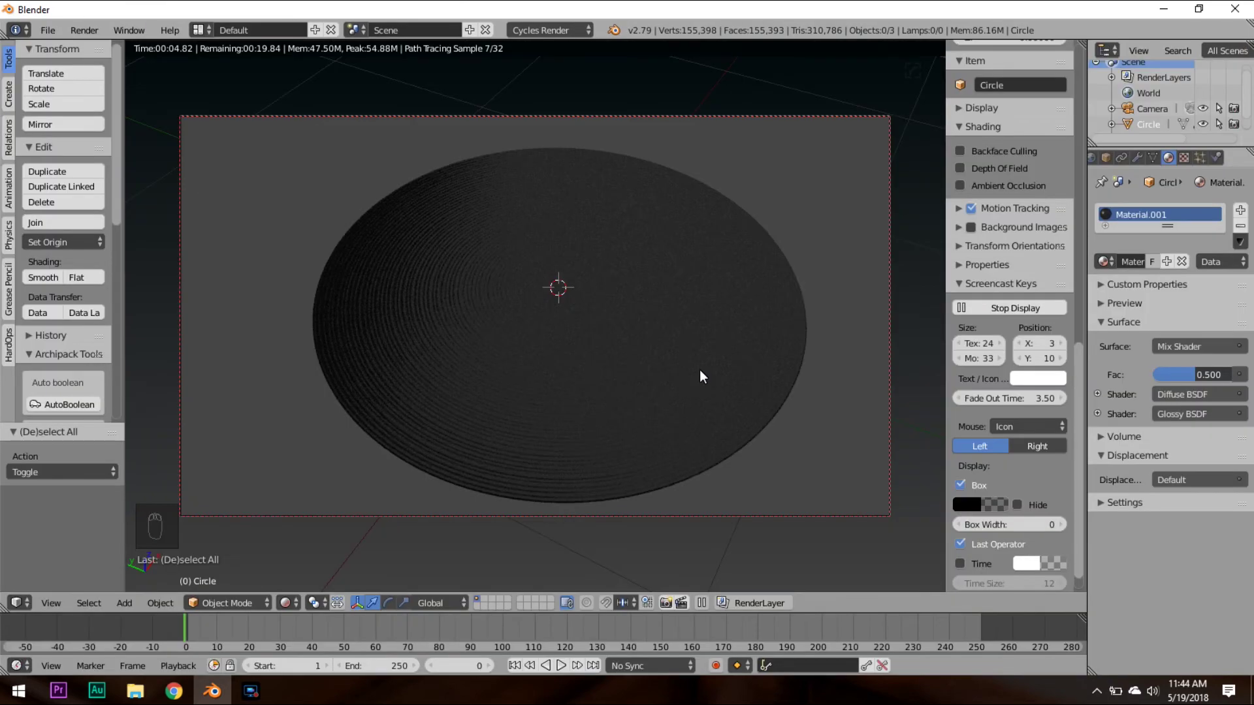
# Set the World background colour to black.
pyautogui.hotkey('shift', 'z')
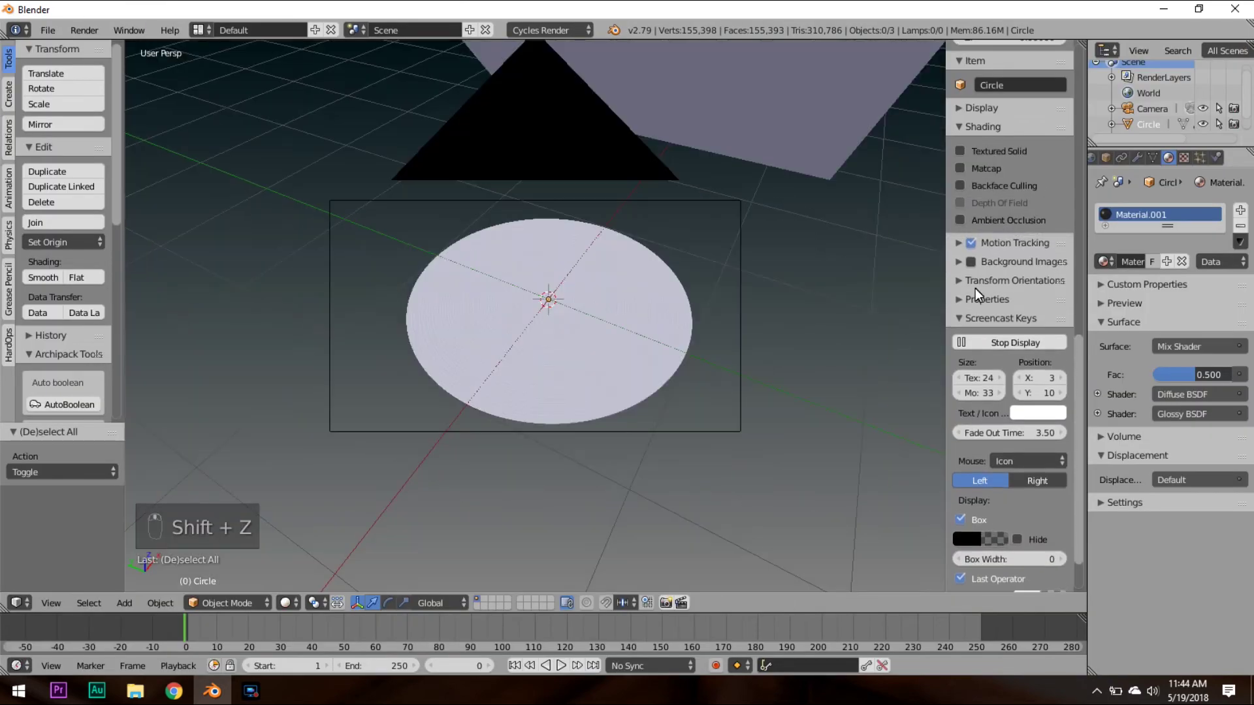
pyautogui.scroll(4, 1115, 159)
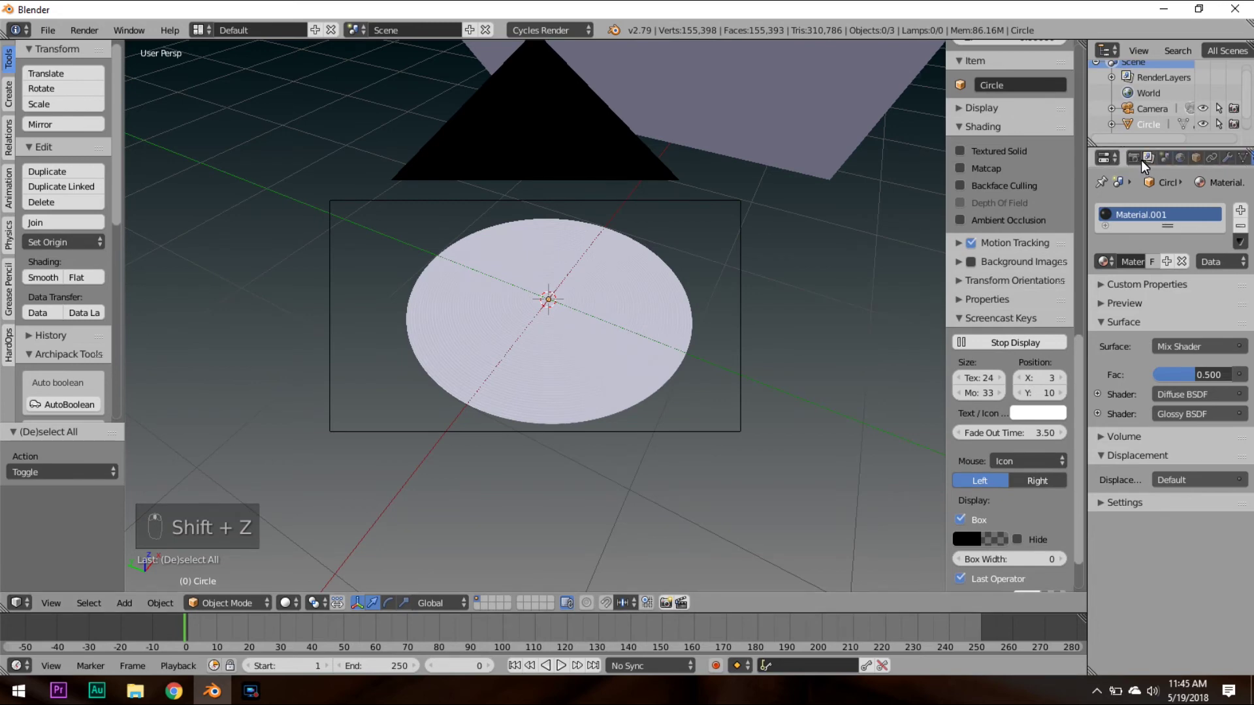
pyautogui.click(1144, 160)
pyautogui.click(1181, 160)
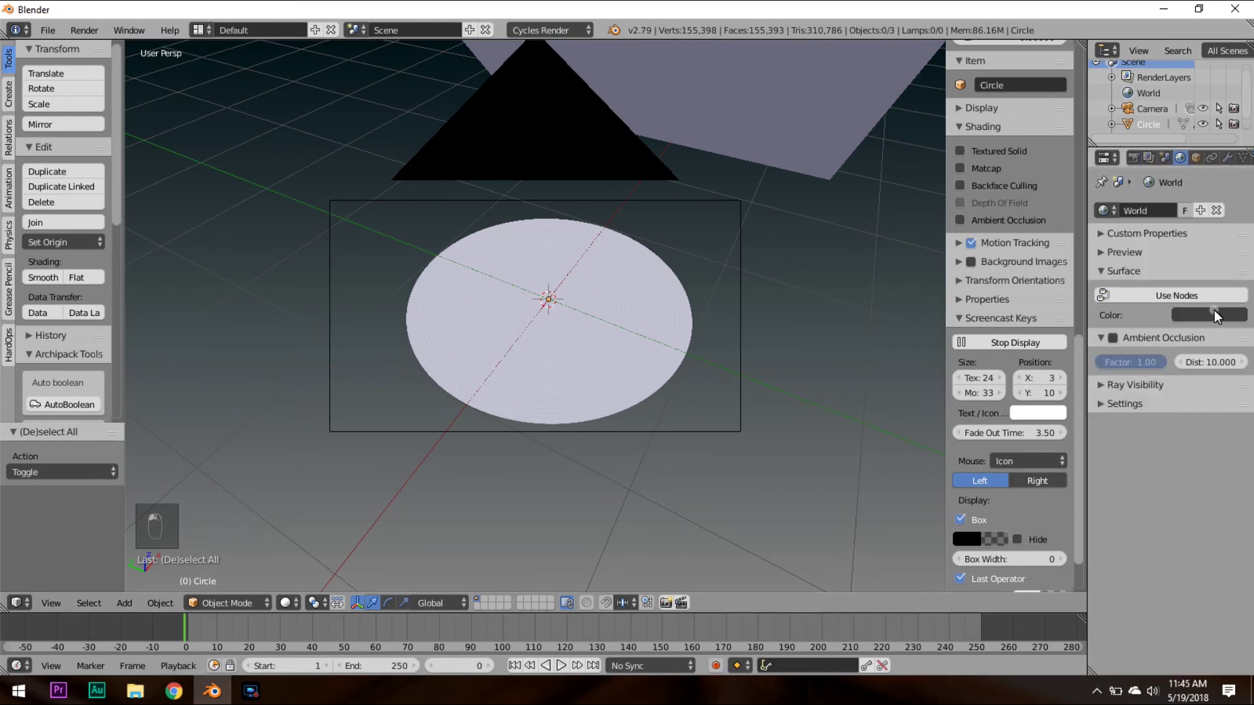
pyautogui.click(1213, 314)
# Set the light plane's Emission strength to 3.000 and start an F12 render.
pyautogui.rightClick(841, 174)
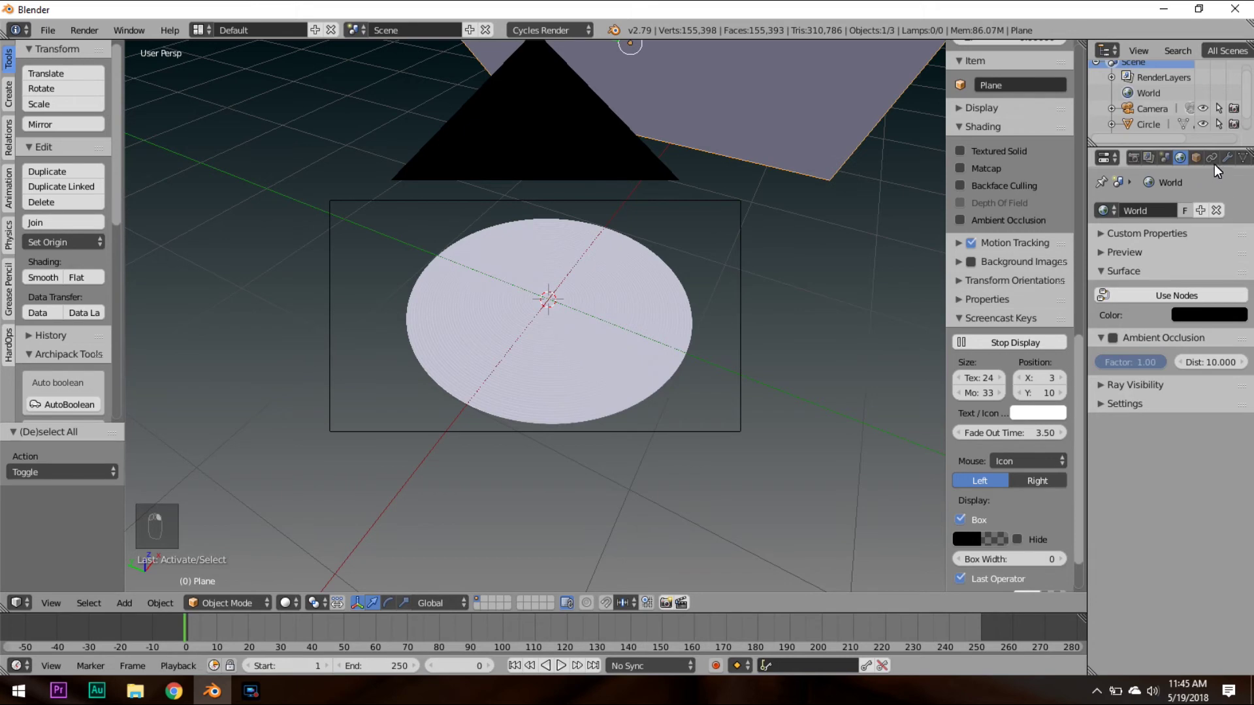
pyautogui.scroll(-4, 1213, 159)
pyautogui.click(1183, 157)
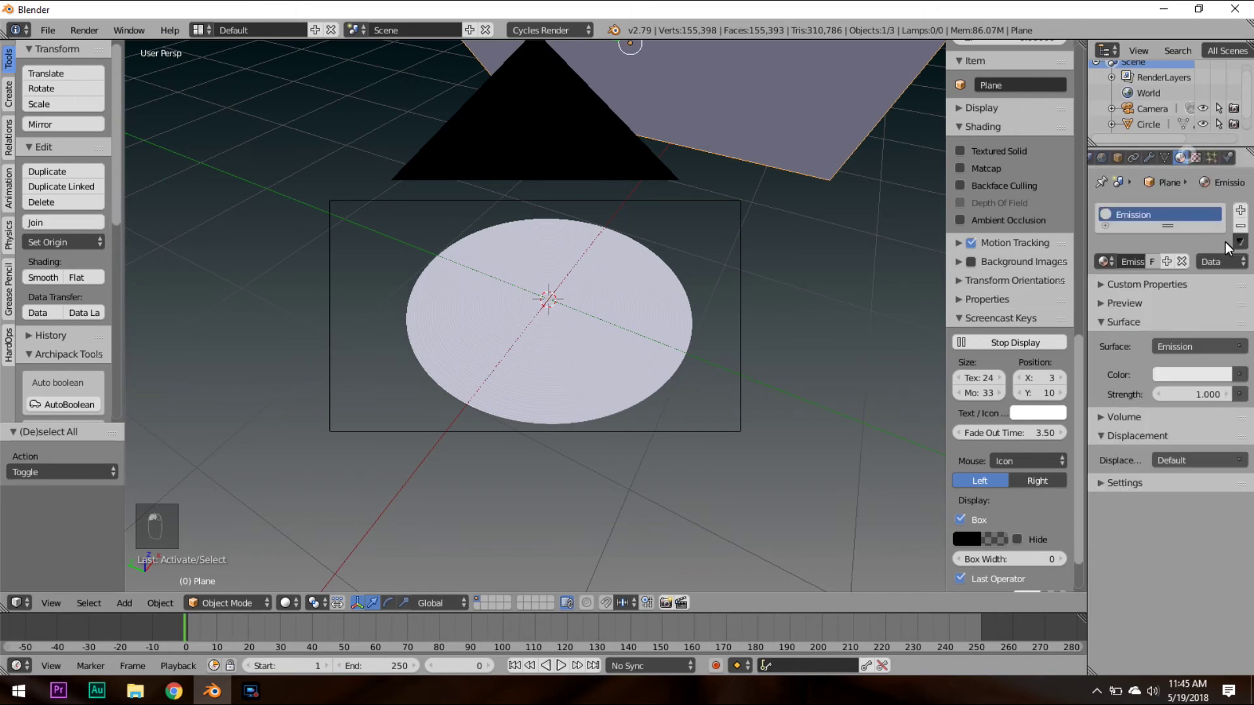
pyautogui.click(1209, 397)
pyautogui.write('3')
pyautogui.press('Return')
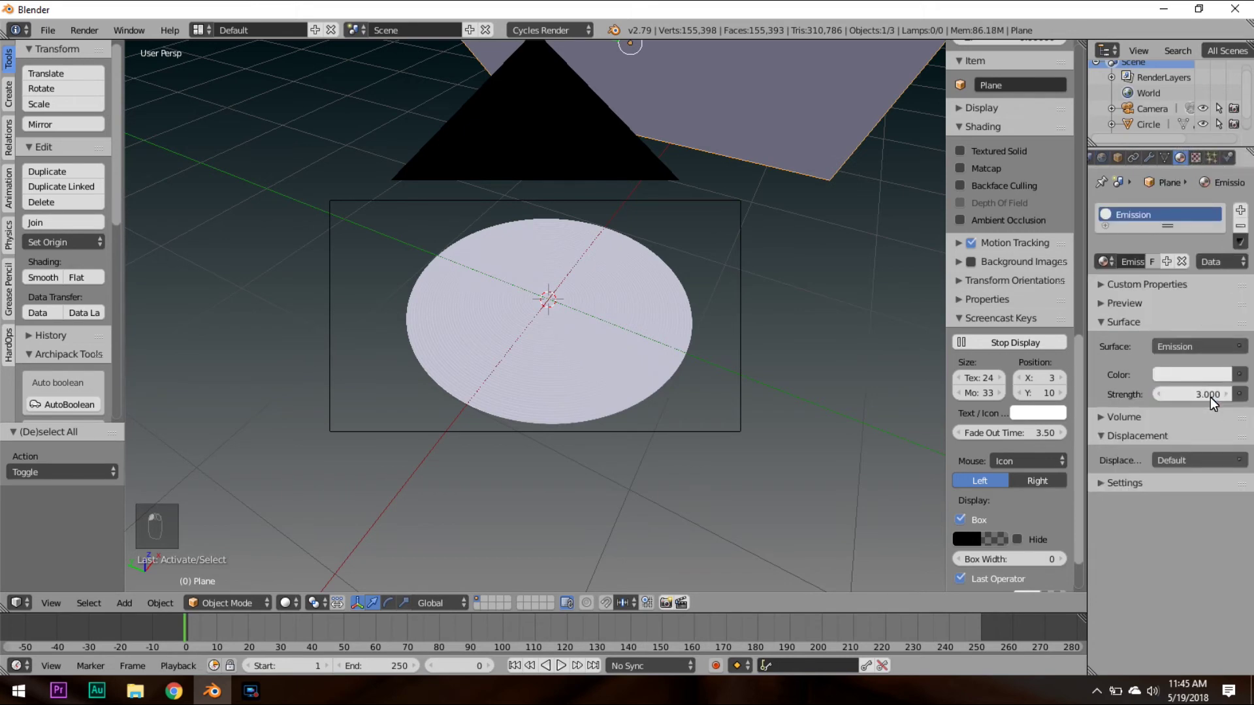
pyautogui.press('F12')
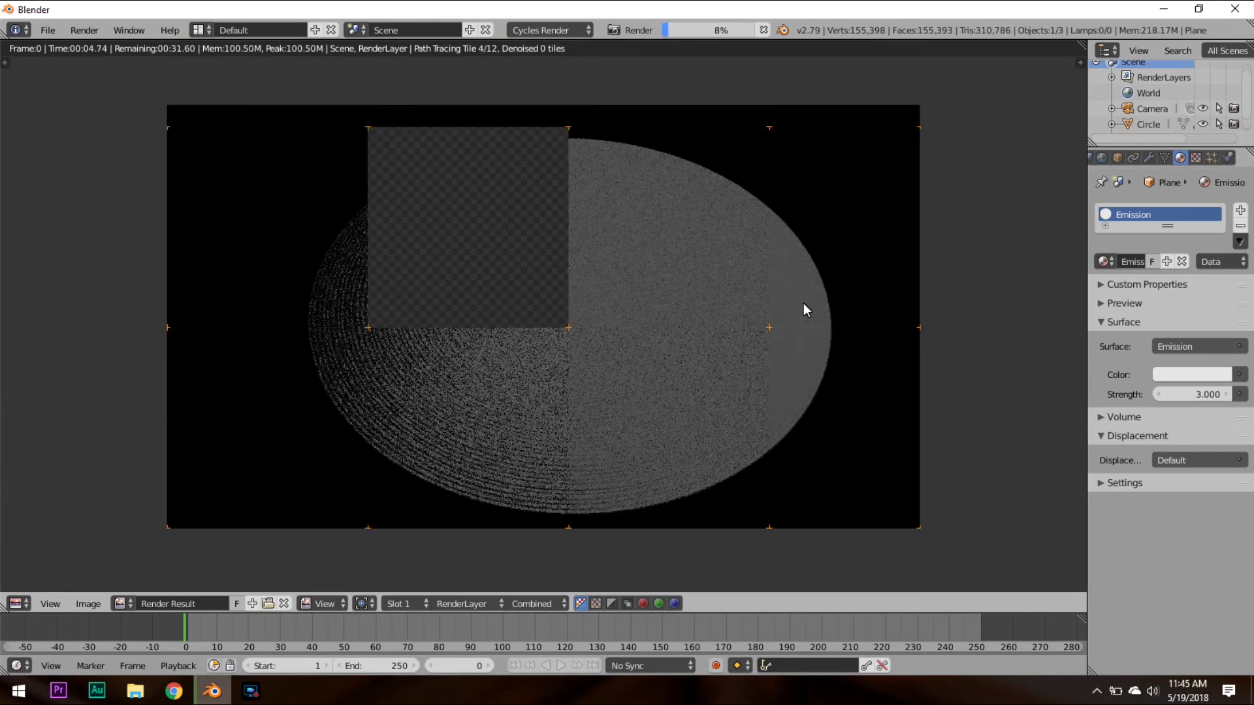
# Zoom and pan the Render Result to inspect the grooved disc as Cycles renders.
pyautogui.scroll(6, 801, 489)
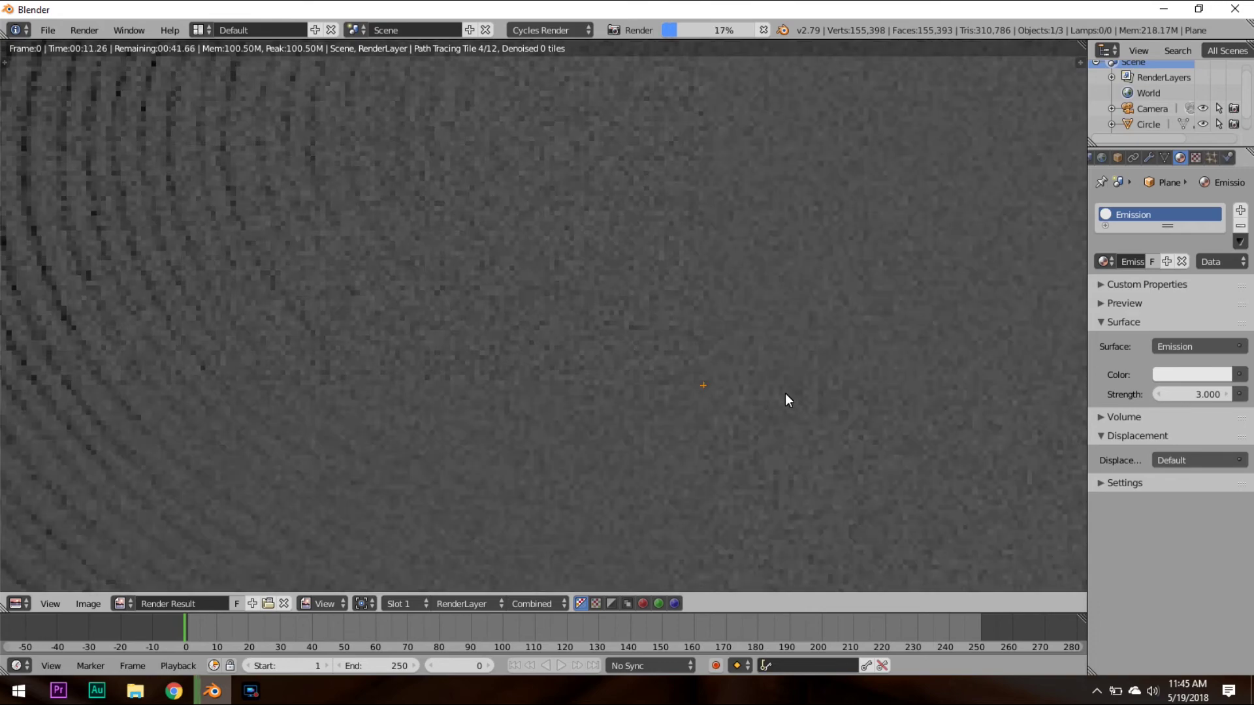
pyautogui.scroll(-5, 286, 391)
pyautogui.scroll(4, 645, 360)
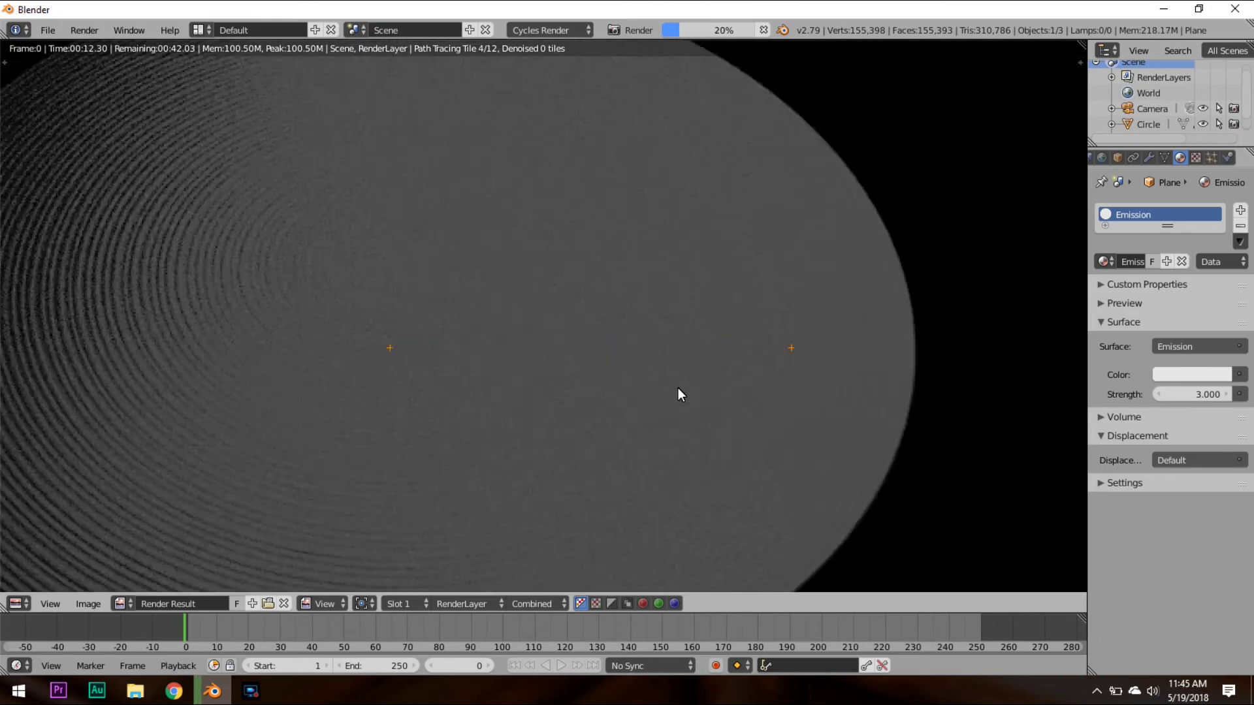
pyautogui.hscroll(3, 750, 308)
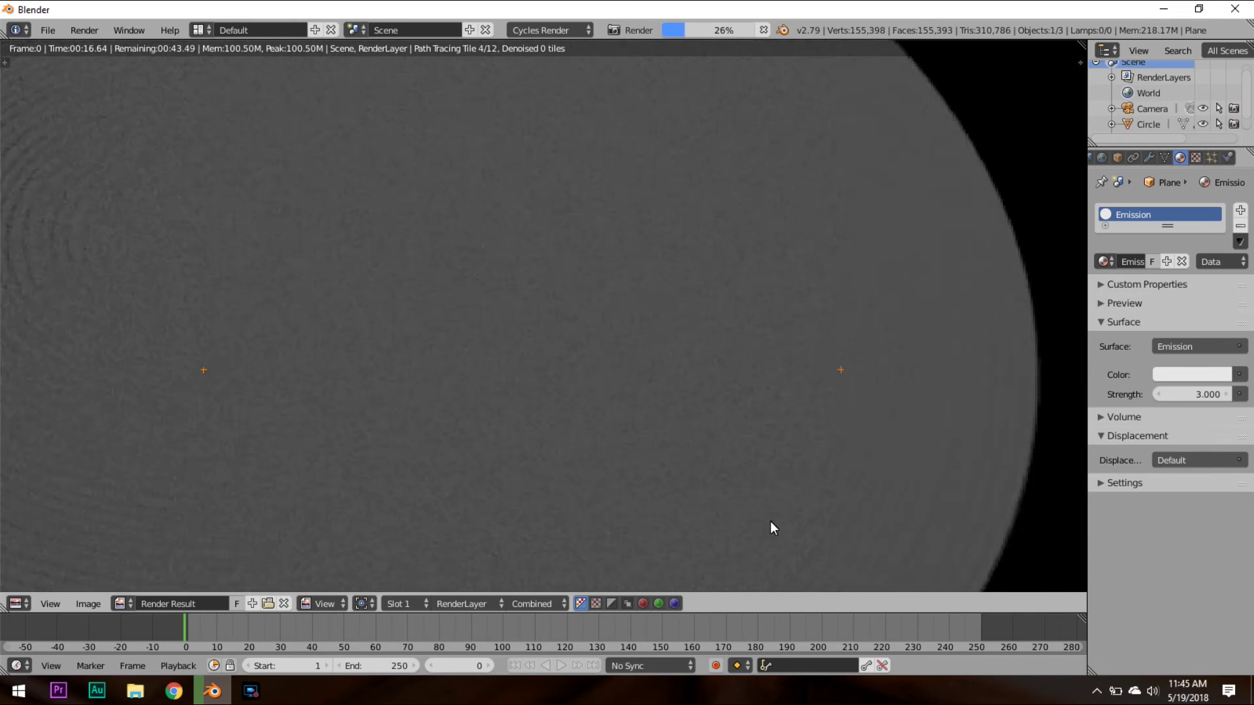
pyautogui.scroll(-3, 675, 417)
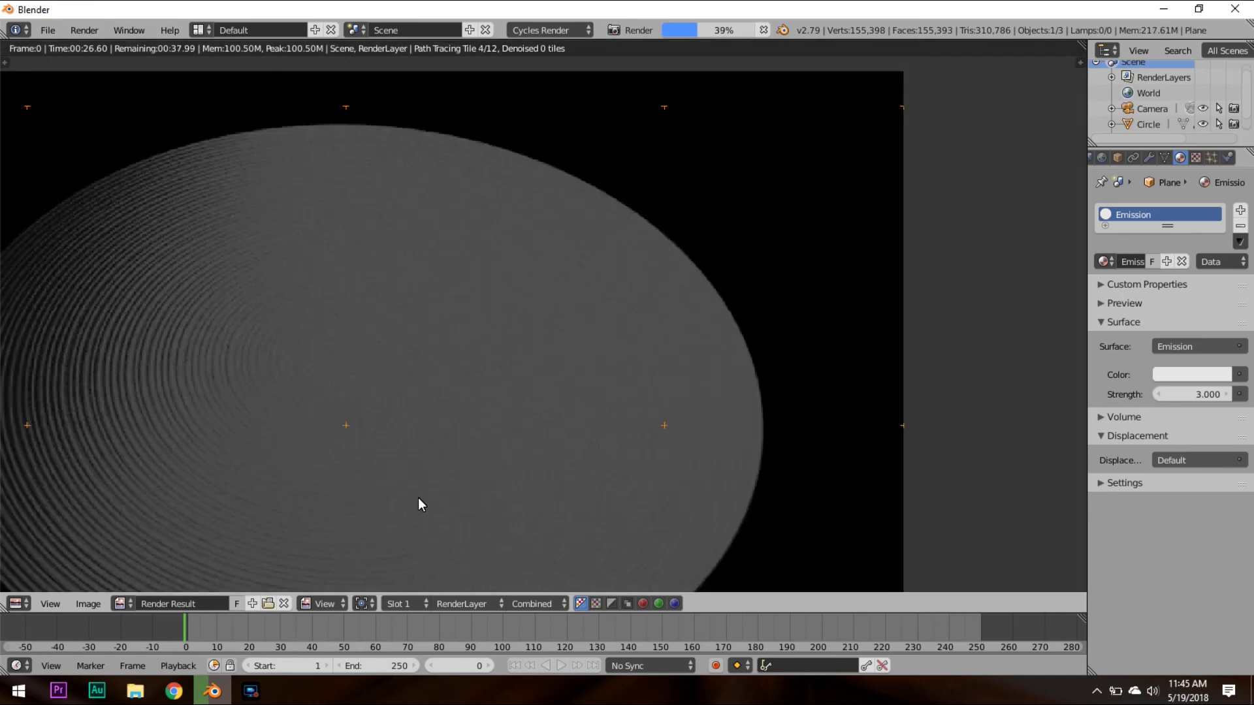
pyautogui.moveTo(549, 484); pyautogui.dragTo(634, 454, button='middle')
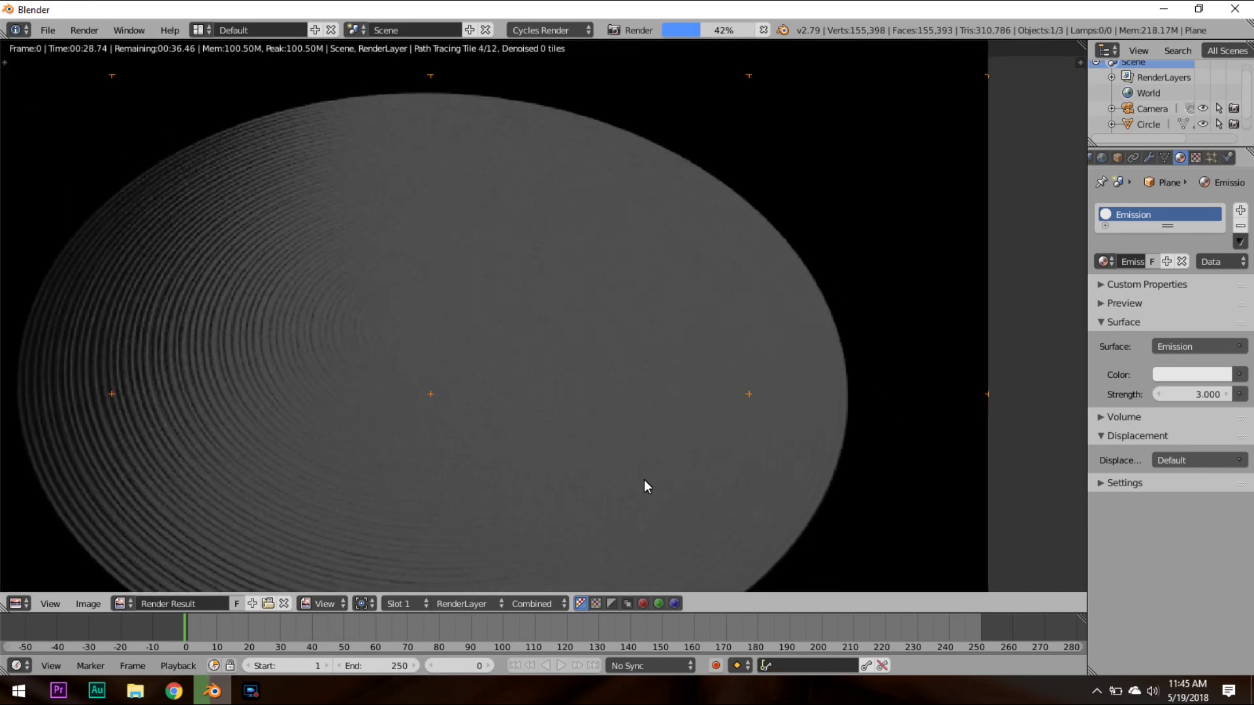
pyautogui.scroll(-2, 644, 479)
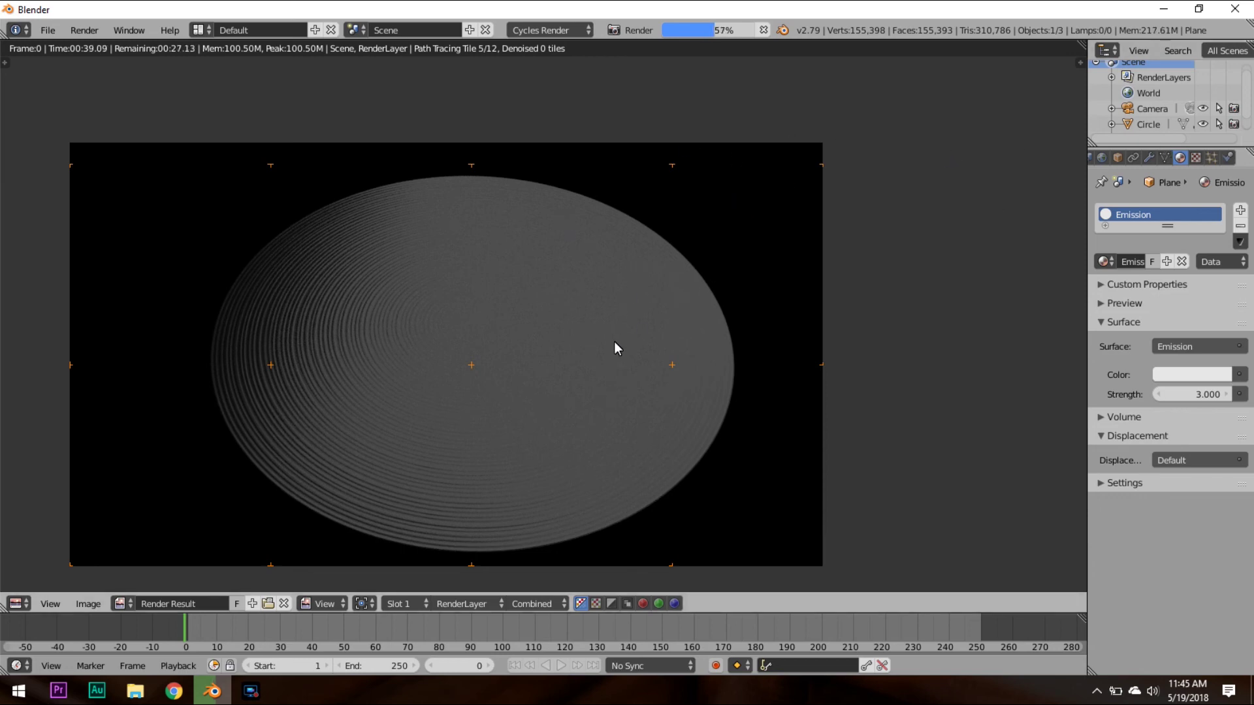
pyautogui.click(1149, 158)
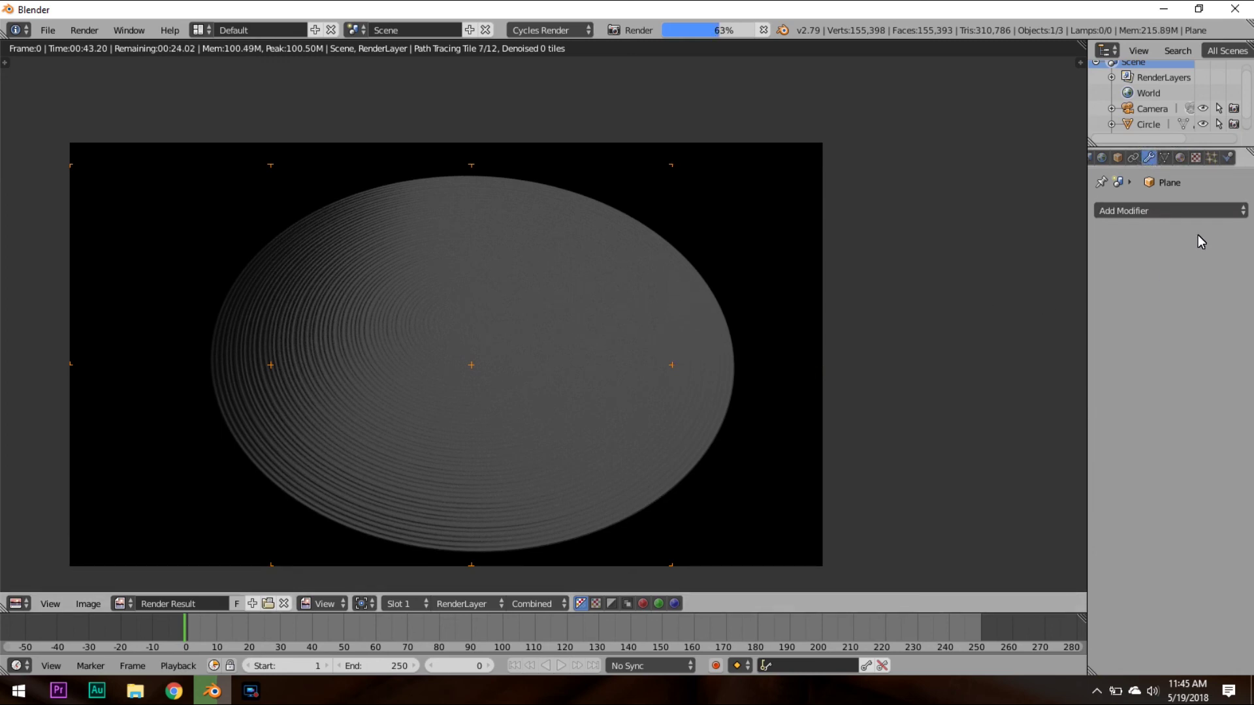
# Check the Plane's Add Modifier list, then zoom around the finished Render Result.
pyautogui.click(1193, 211)
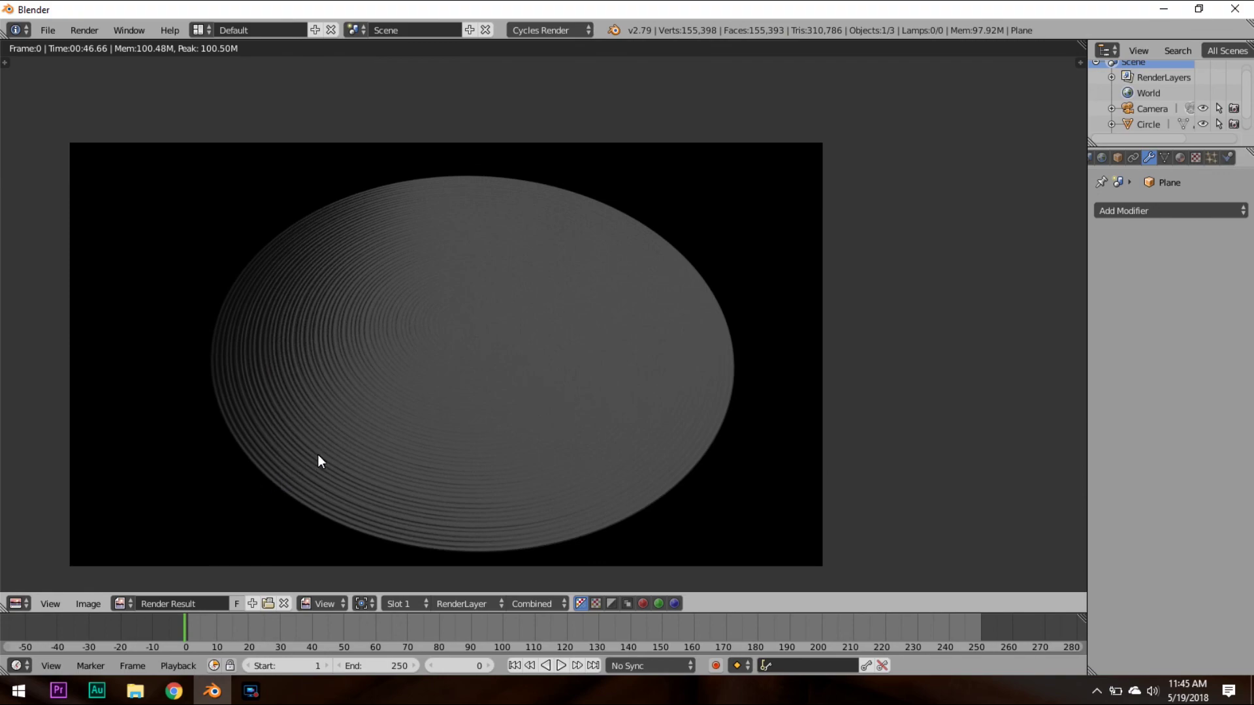
pyautogui.scroll(3, 499, 421)
pyautogui.scroll(-2, 624, 392)
pyautogui.scroll(5, 627, 414)
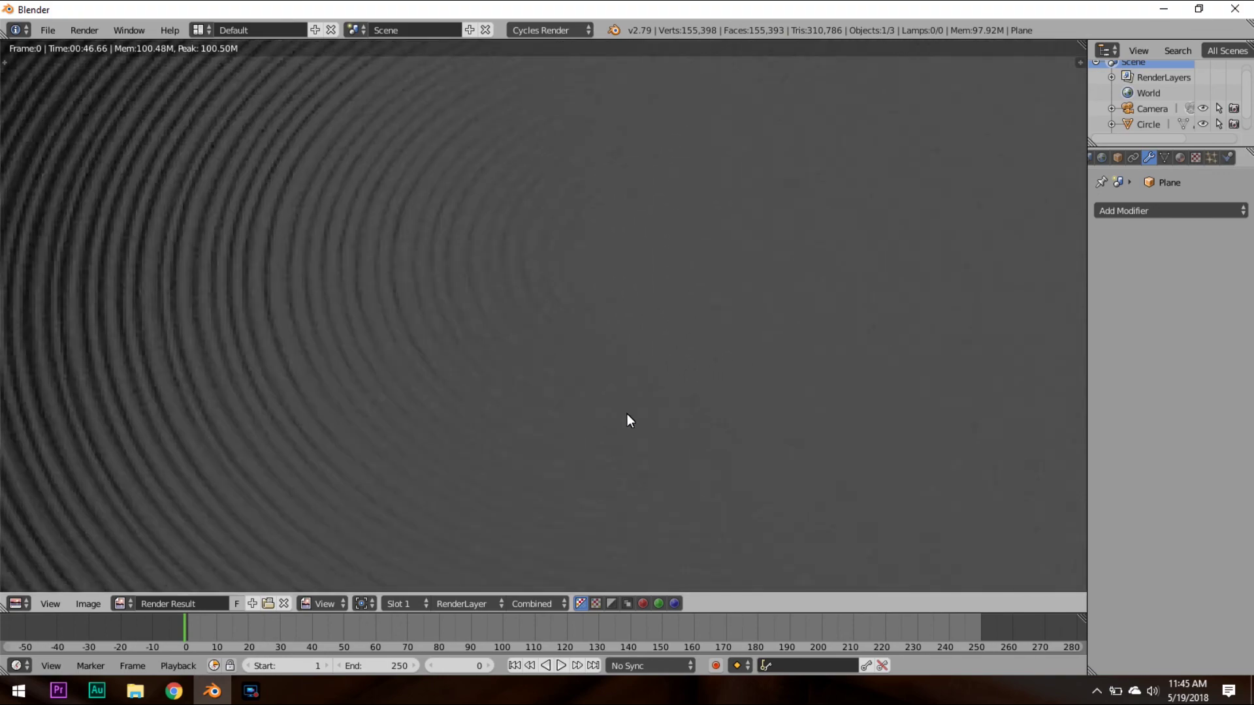
pyautogui.scroll(-6, 627, 415)
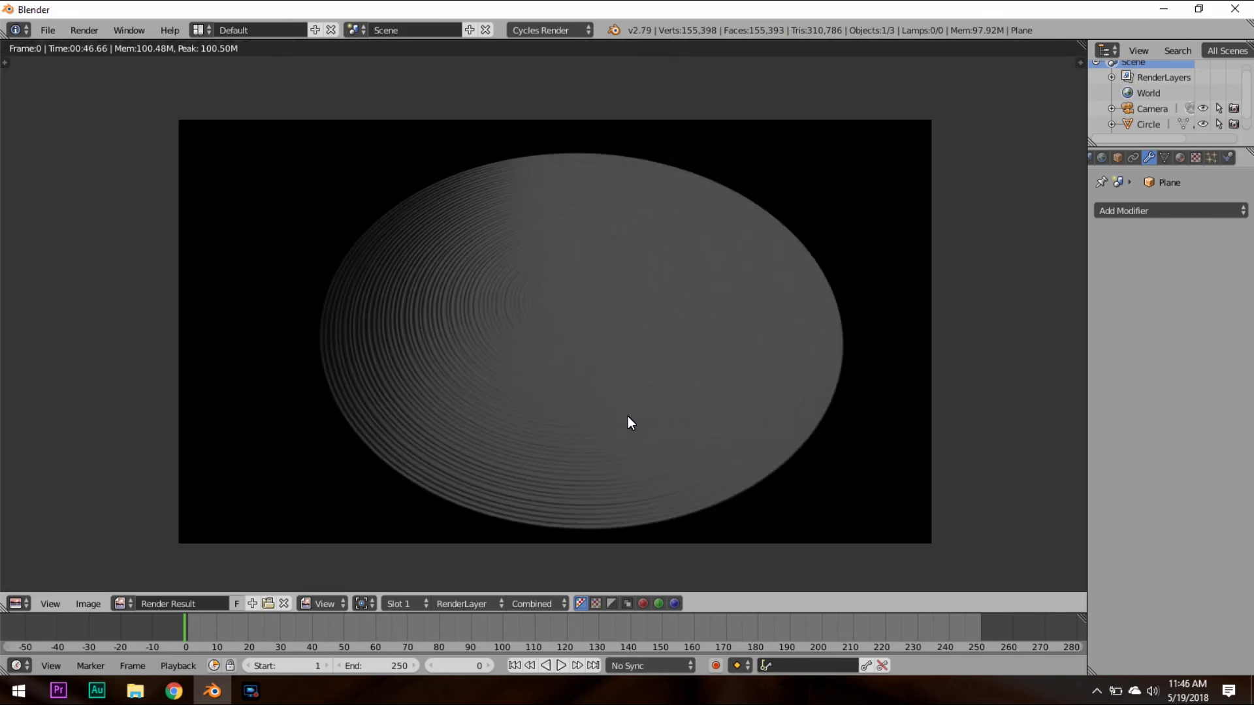